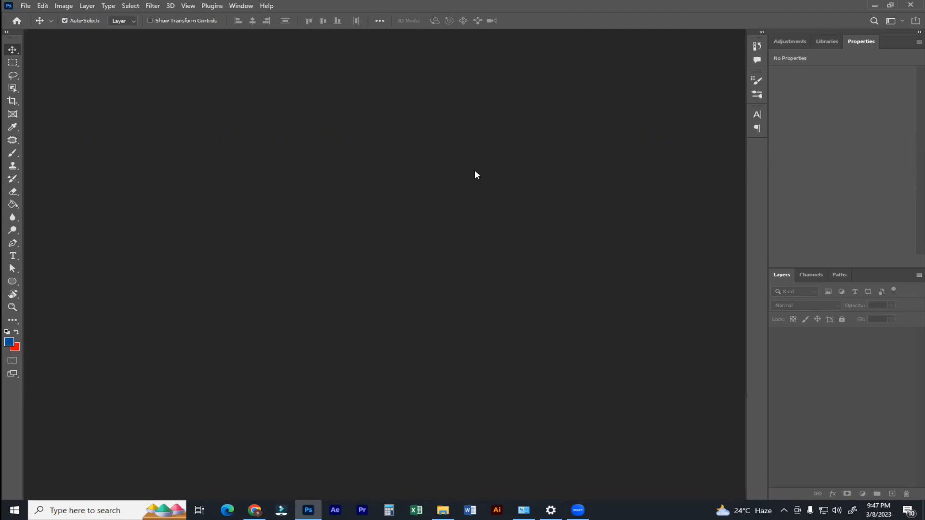
Create a new 1080 x 1080 px RGB document at 72 ppi from the recent presets
{"action": "left_click", "coordinate": [25, 5]}
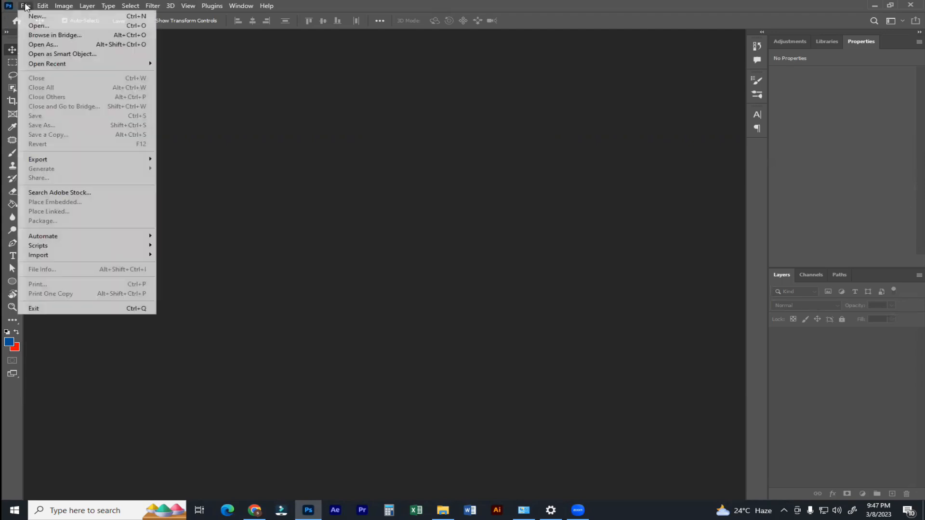
{"action": "left_click", "coordinate": [36, 15]}
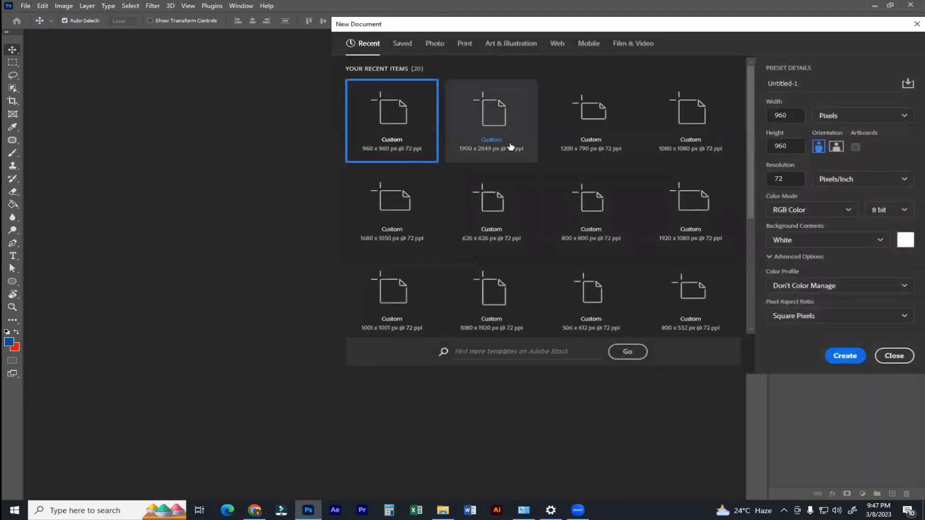
{"action": "double_click", "coordinate": [656, 145]}
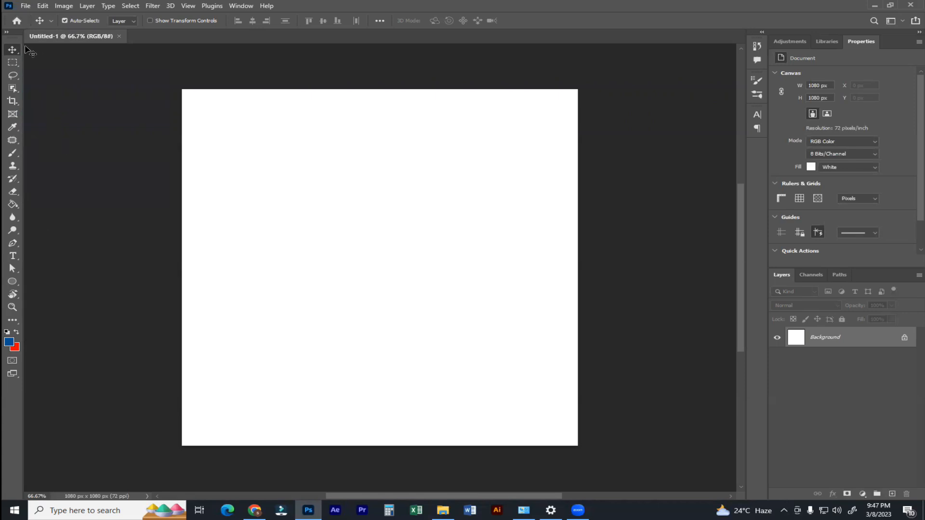
Add the horizontal text "ADOBE PHOTOSHOP" in the upper middle of the canvas
{"action": "left_click", "coordinate": [15, 257]}
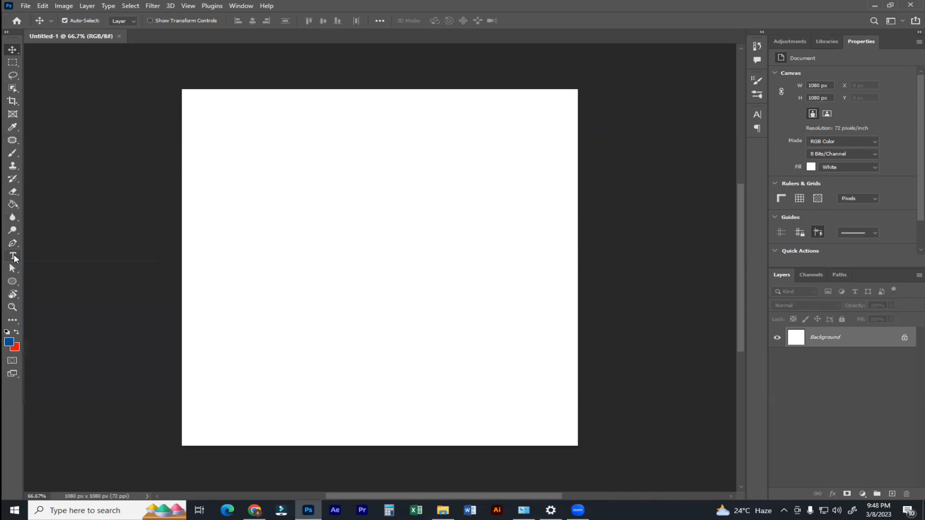
{"action": "left_click", "coordinate": [40, 256]}
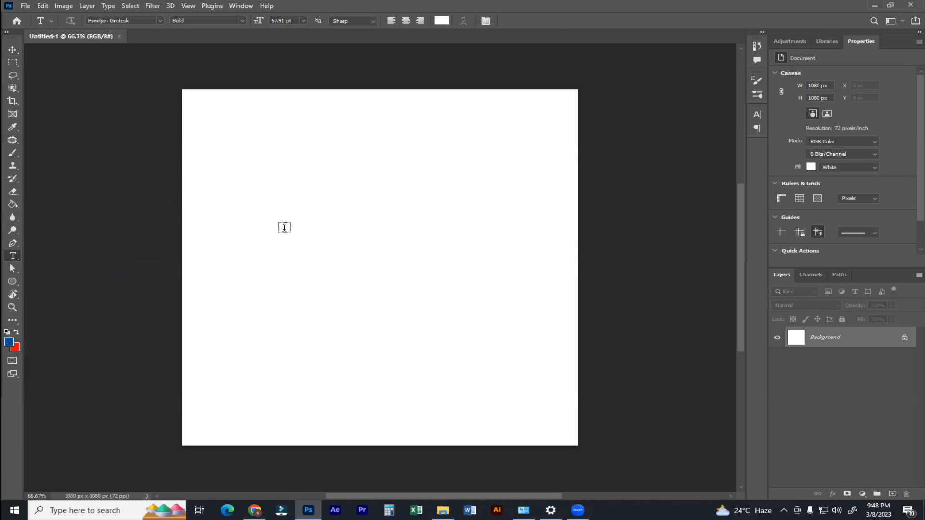
{"action": "left_click", "coordinate": [284, 228]}
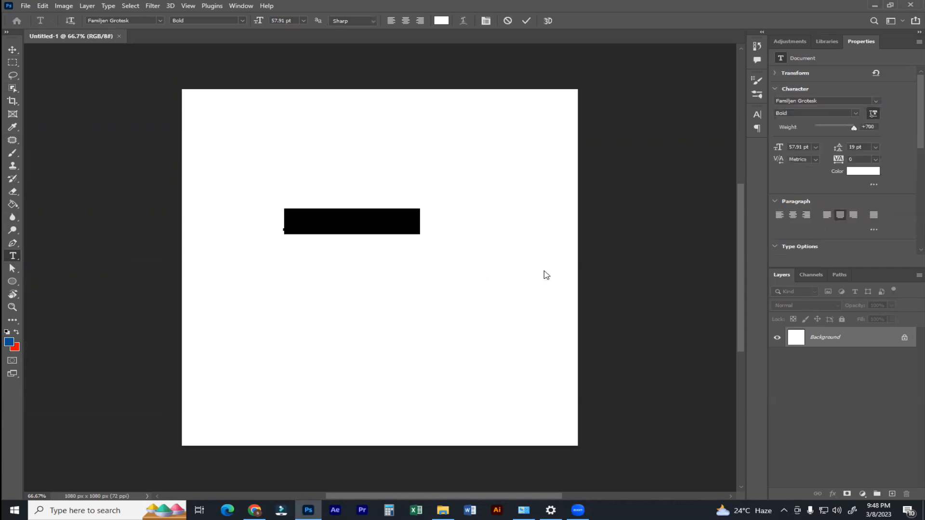
{"action": "type", "text": "HELLO"}
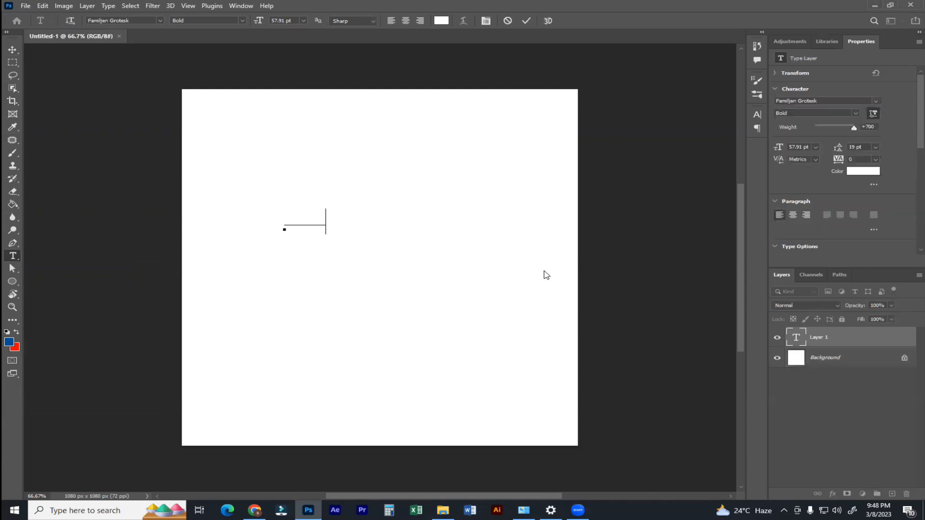
{"action": "type", "text": " PHOTOSHOP"}
Recolour the whole text bright red and shift it slightly right and down on the canvas
{"action": "key", "text": "ctrl+a"}
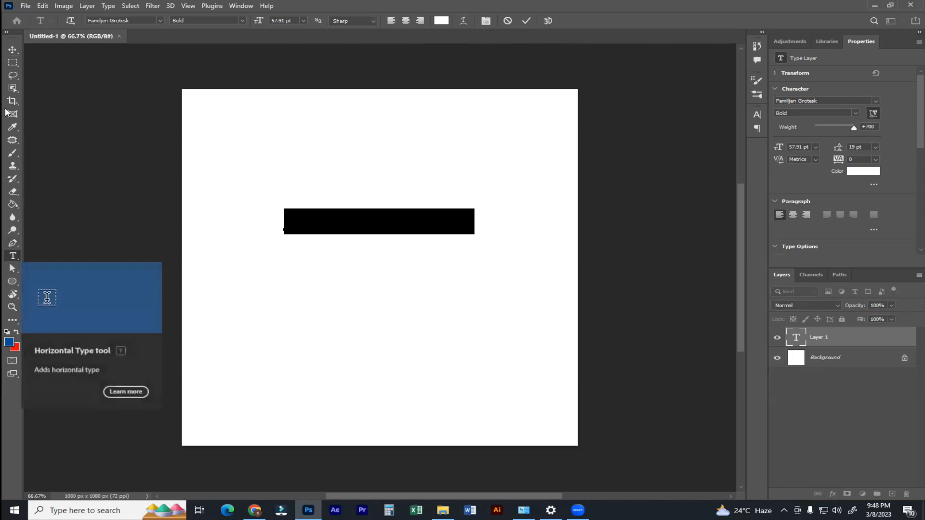
{"action": "left_click", "coordinate": [443, 23]}
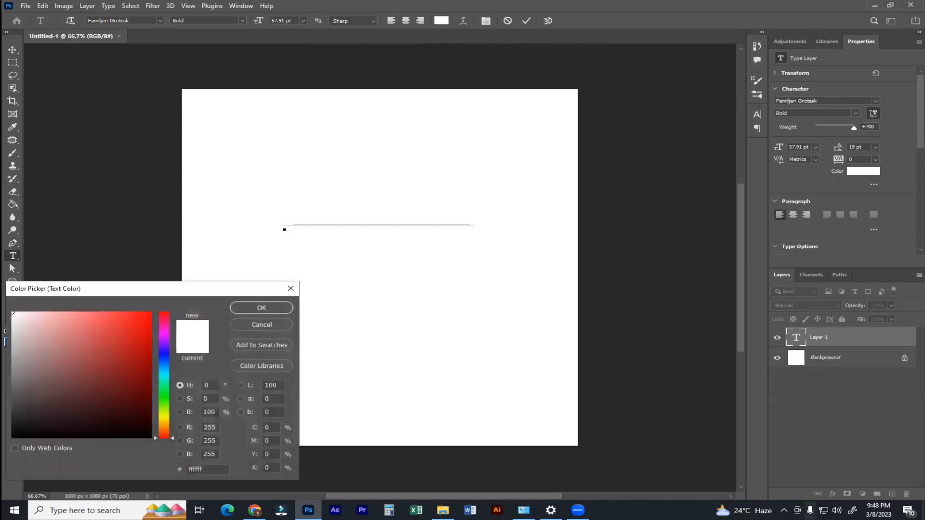
{"action": "left_click_drag", "start_coordinate": [121, 289], "coordinate": [608, 224]}
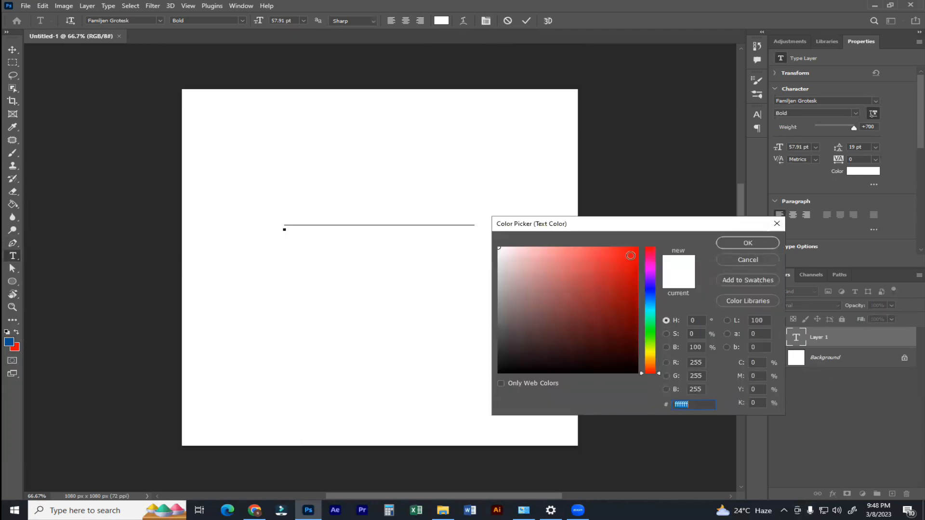
{"action": "left_click", "coordinate": [618, 256]}
{"action": "left_click", "coordinate": [741, 242]}
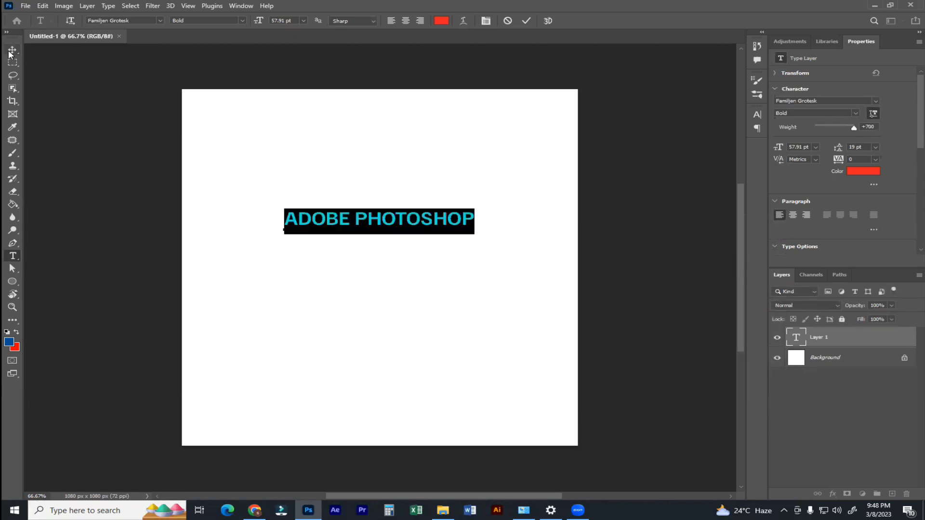
{"action": "left_click", "coordinate": [12, 50]}
{"action": "left_click_drag", "start_coordinate": [403, 214], "coordinate": [413, 221]}
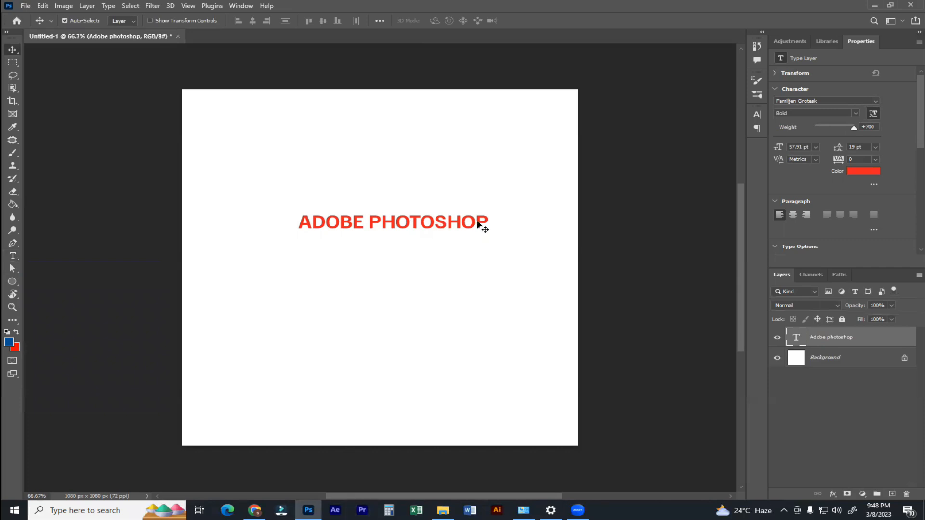
Open the character settings for the text layer and compare them with the paragraph settings
{"action": "left_click", "coordinate": [13, 256]}
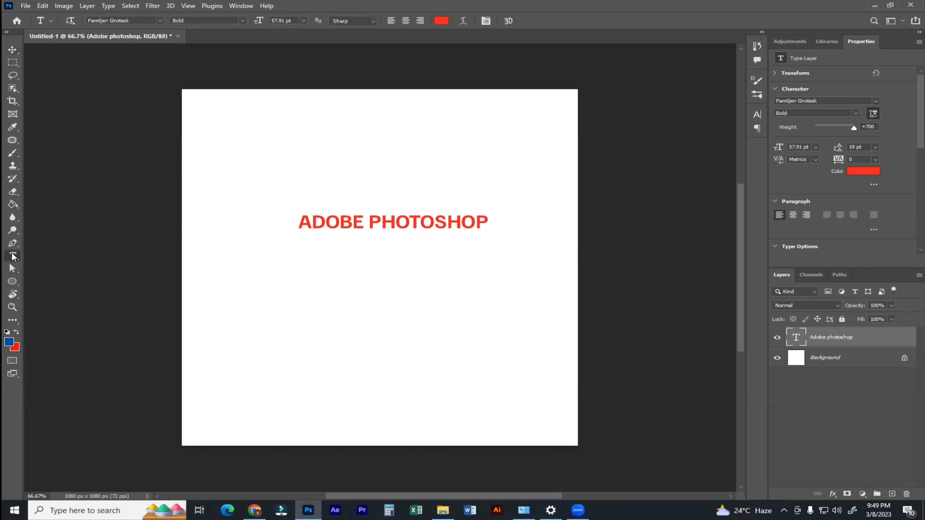
{"action": "left_click", "coordinate": [486, 21]}
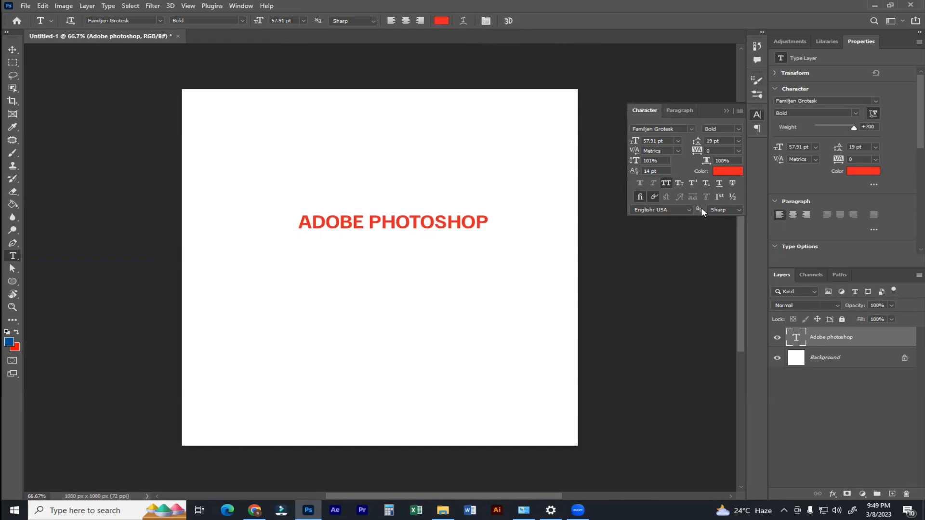
{"action": "left_click", "coordinate": [666, 112]}
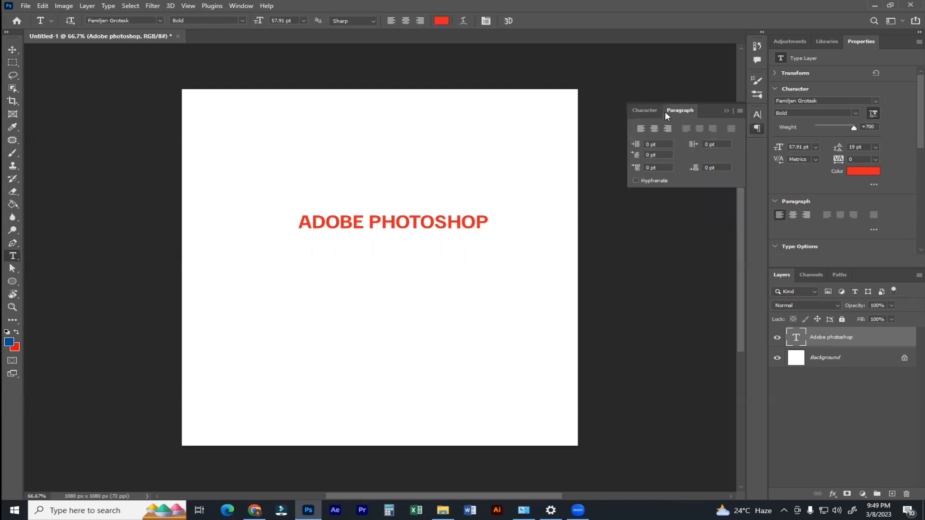
{"action": "left_click", "coordinate": [653, 114]}
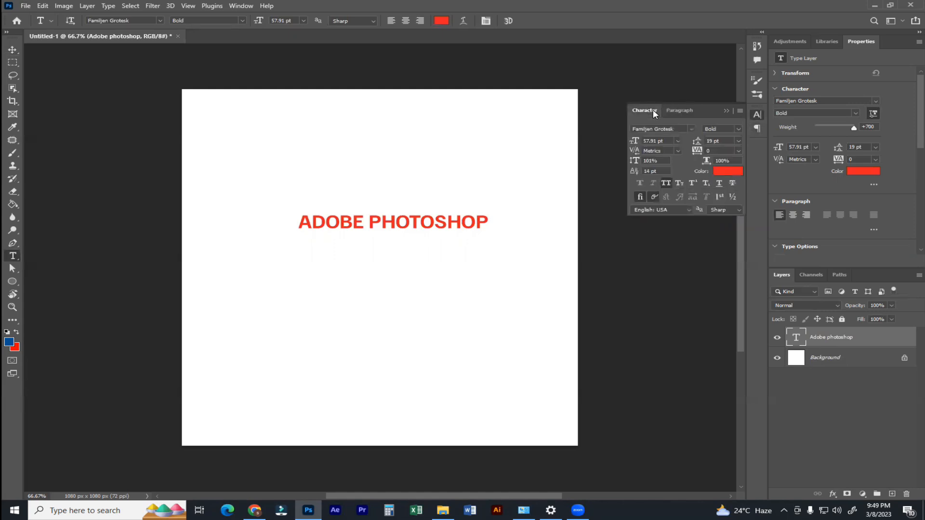
{"action": "left_click", "coordinate": [671, 114]}
{"action": "left_click", "coordinate": [651, 111]}
Preview several fonts on the text and set its font family to Elephant
{"action": "left_click", "coordinate": [683, 128]}
{"action": "left_click_drag", "start_coordinate": [683, 129], "coordinate": [618, 127]}
{"action": "left_click", "coordinate": [691, 128]}
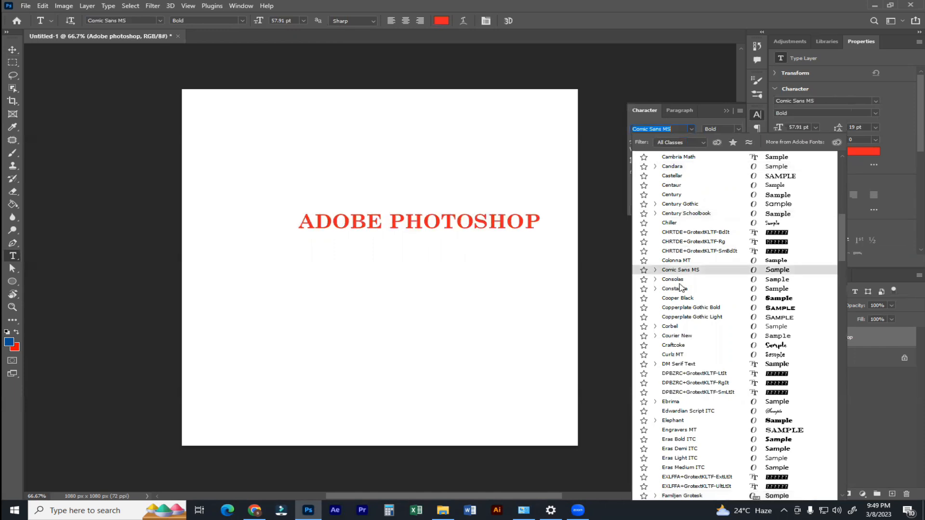
{"action": "left_click", "coordinate": [689, 128]}
{"action": "left_click", "coordinate": [689, 129]}
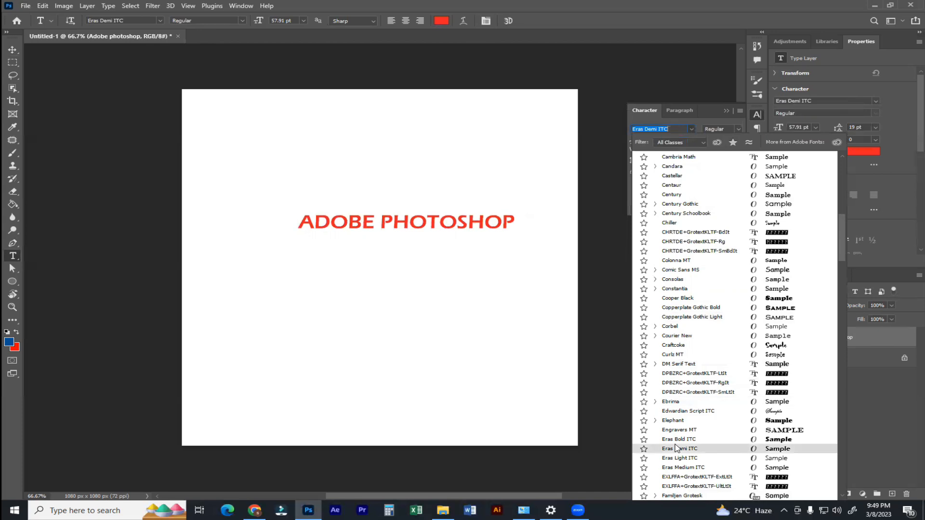
{"action": "scroll", "coordinate": [677, 449], "scroll_direction": "down", "scroll_amount": 2}
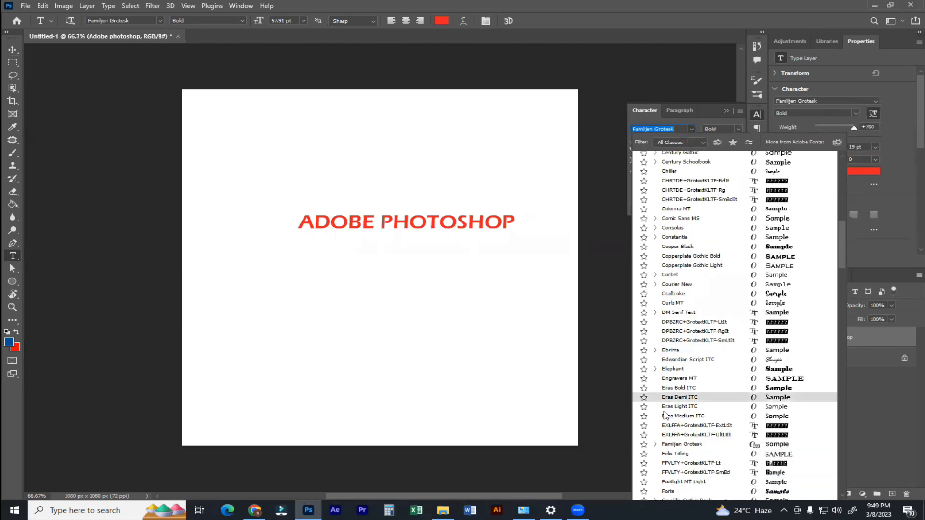
{"action": "scroll", "coordinate": [669, 459], "scroll_direction": "down", "scroll_amount": 3}
{"action": "scroll", "coordinate": [669, 459], "scroll_direction": "down", "scroll_amount": 1}
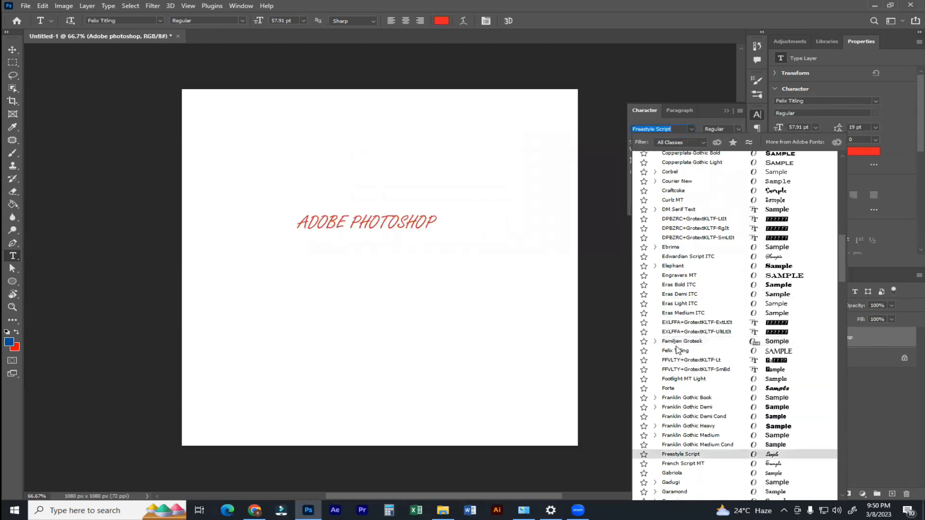
{"action": "left_click", "coordinate": [684, 267]}
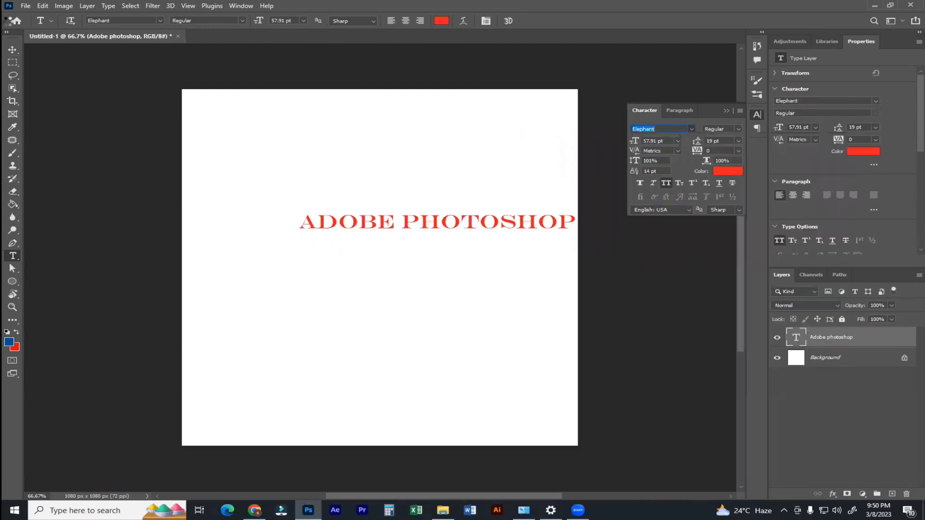
Move the text horizontally to the left so it sits nearer the centre of the canvas
{"action": "left_click", "coordinate": [13, 57]}
{"action": "left_click", "coordinate": [7, 52]}
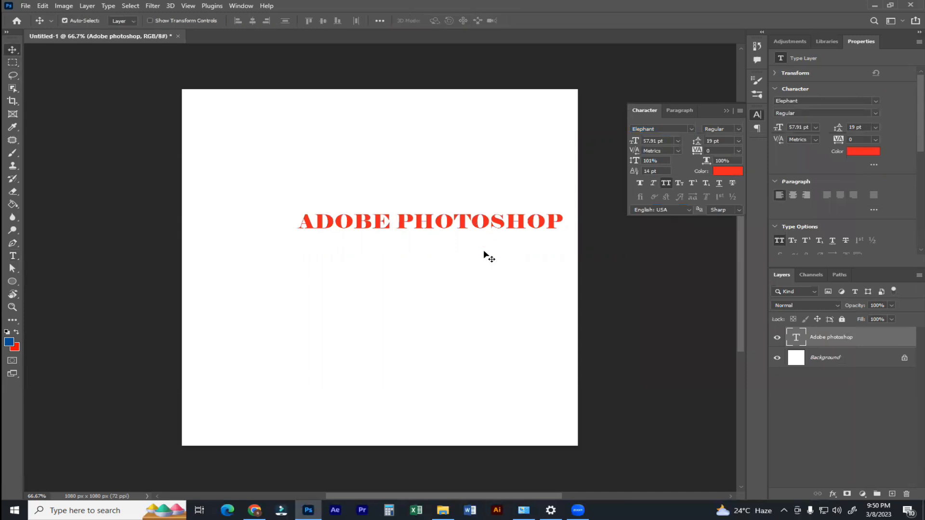
{"action": "left_click_drag", "start_coordinate": [501, 223], "coordinate": [433, 223]}
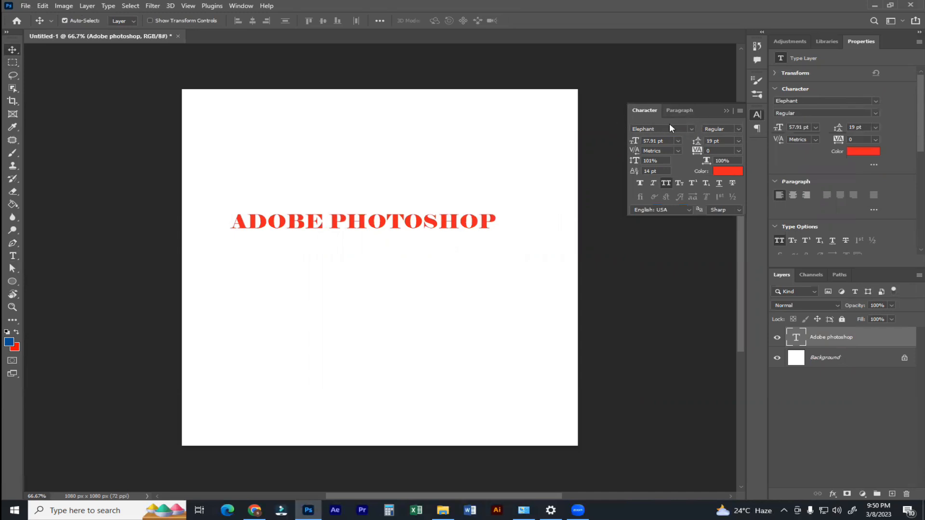
Switch the text's Elephant font style back and forth between Italic and Regular, finishing on Italic
{"action": "left_click", "coordinate": [680, 127]}
{"action": "left_click", "coordinate": [737, 129]}
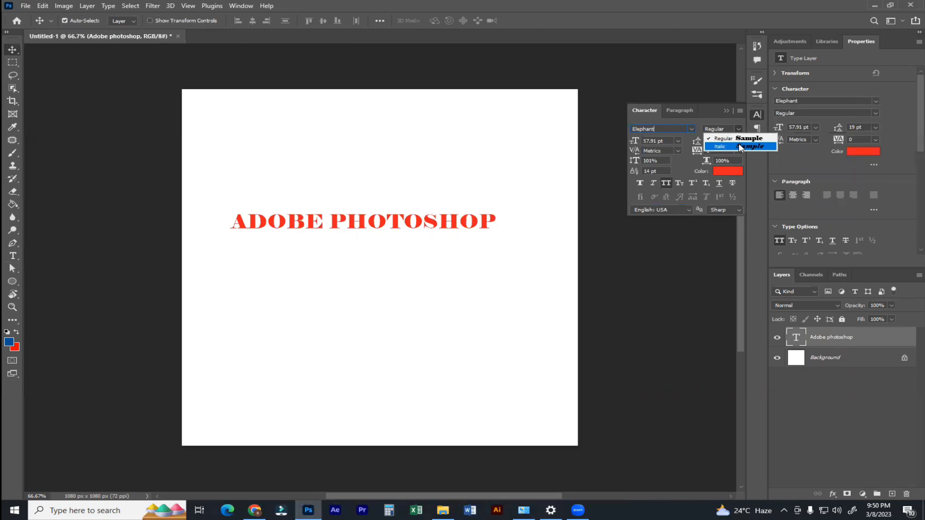
{"action": "left_click", "coordinate": [742, 146]}
{"action": "left_click", "coordinate": [738, 128]}
{"action": "left_click", "coordinate": [742, 139]}
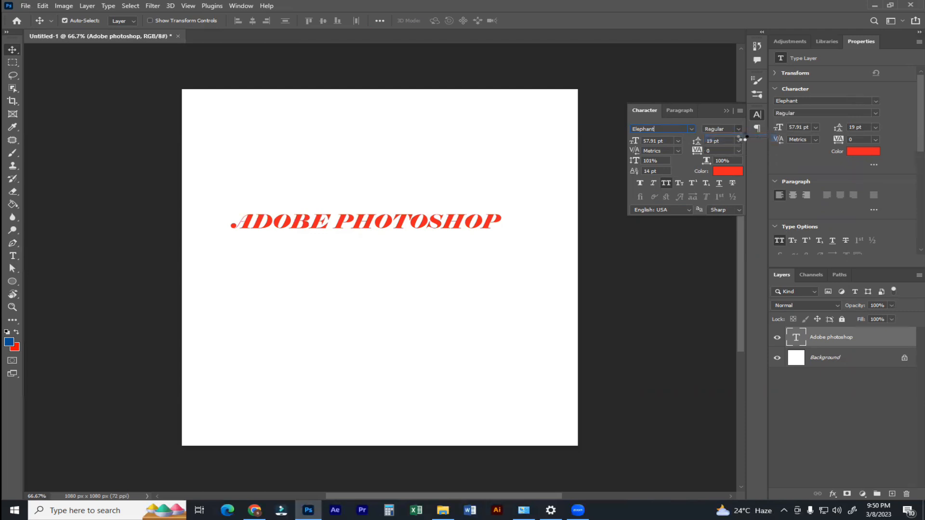
{"action": "left_click", "coordinate": [738, 127]}
{"action": "left_click", "coordinate": [738, 145]}
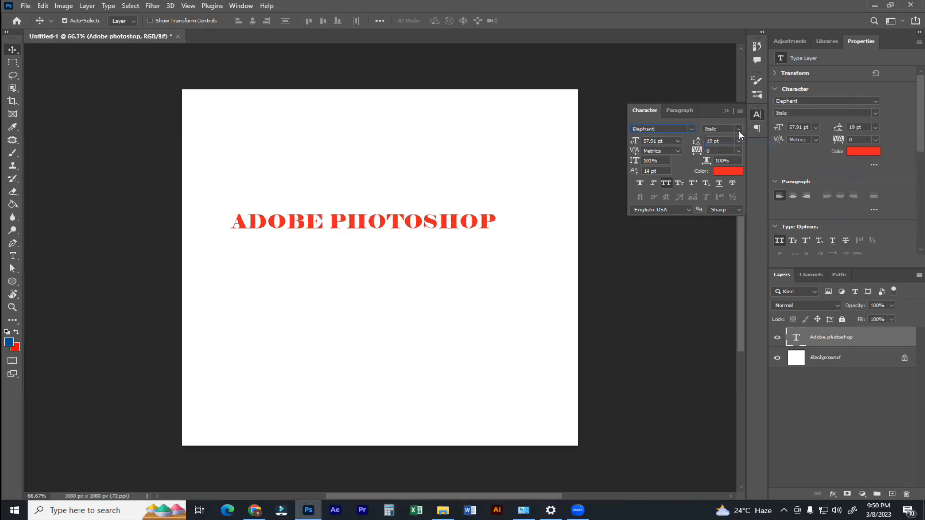
{"action": "left_click", "coordinate": [739, 130]}
{"action": "left_click", "coordinate": [739, 143]}
{"action": "left_click", "coordinate": [671, 128]}
{"action": "left_click", "coordinate": [736, 128]}
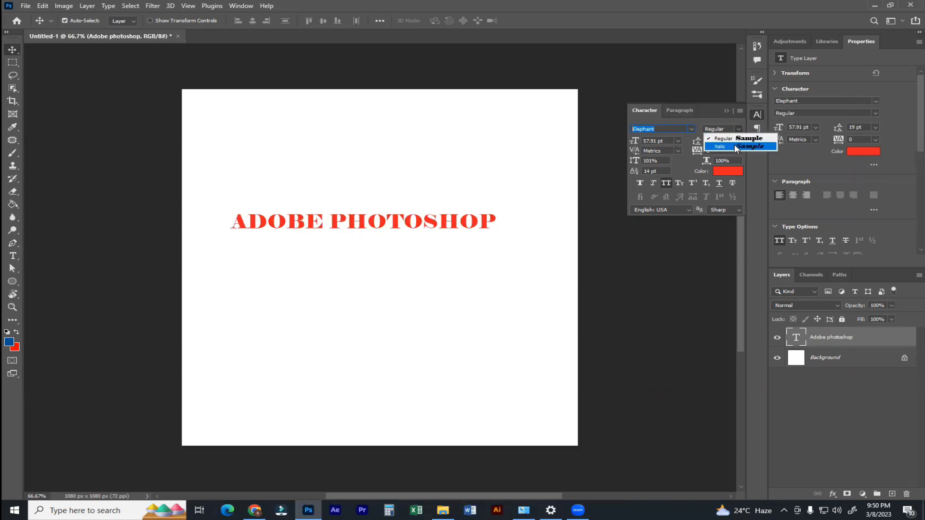
{"action": "left_click", "coordinate": [735, 144]}
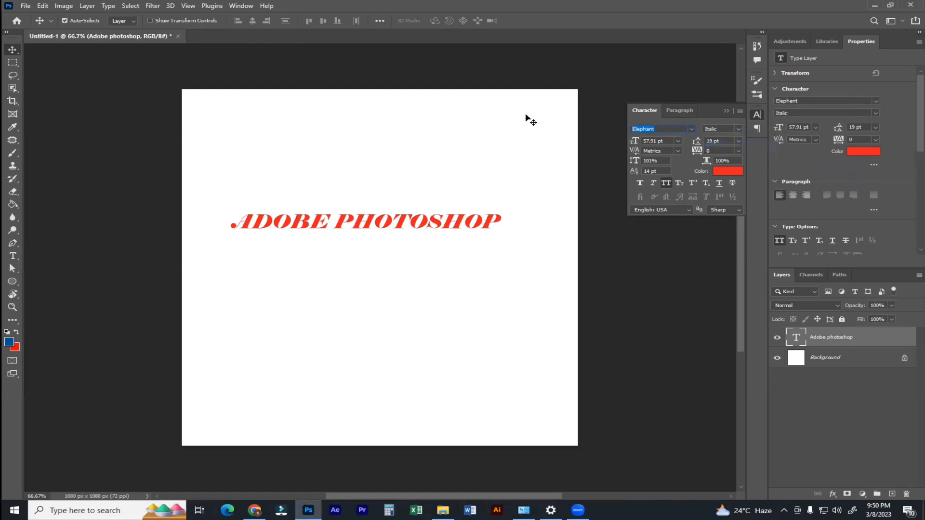
Search for the Poppins font and apply Poppins Medium to the text
{"action": "type", "text": "po"}
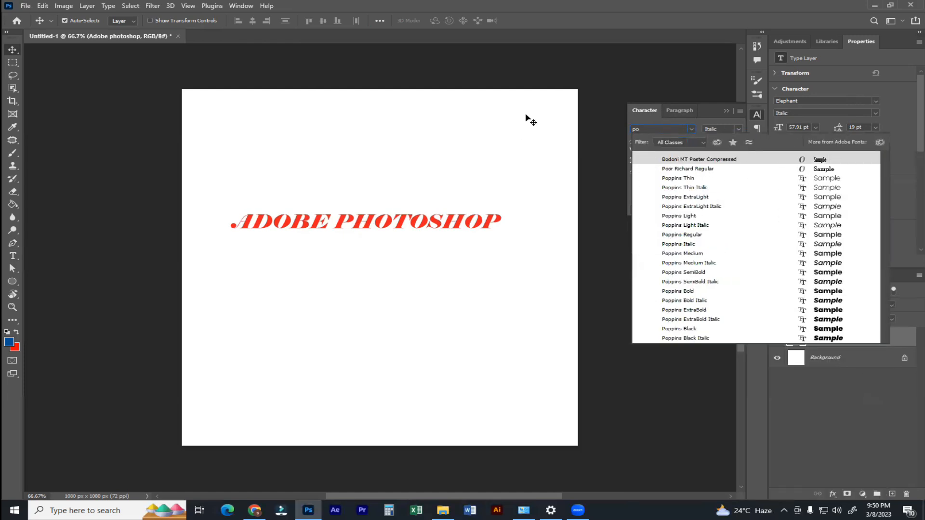
{"action": "type", "text": "ppins"}
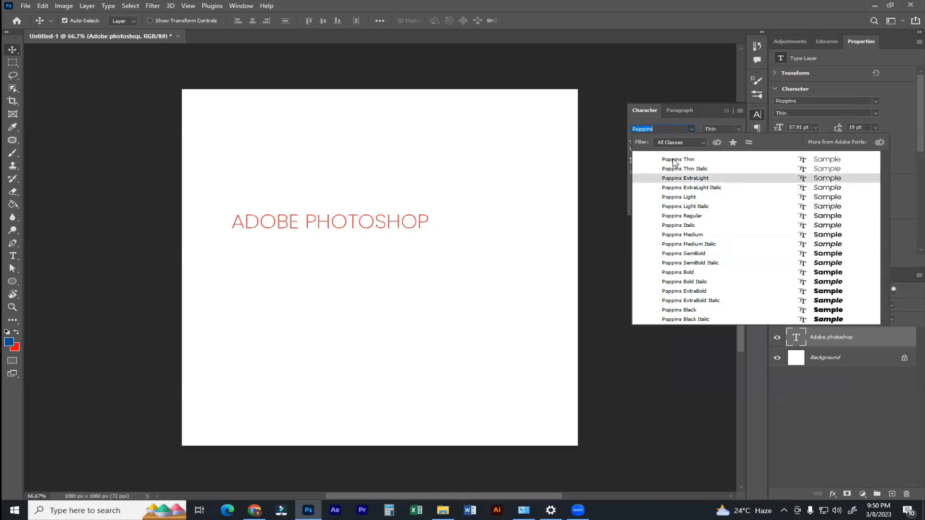
{"action": "left_click", "coordinate": [729, 127]}
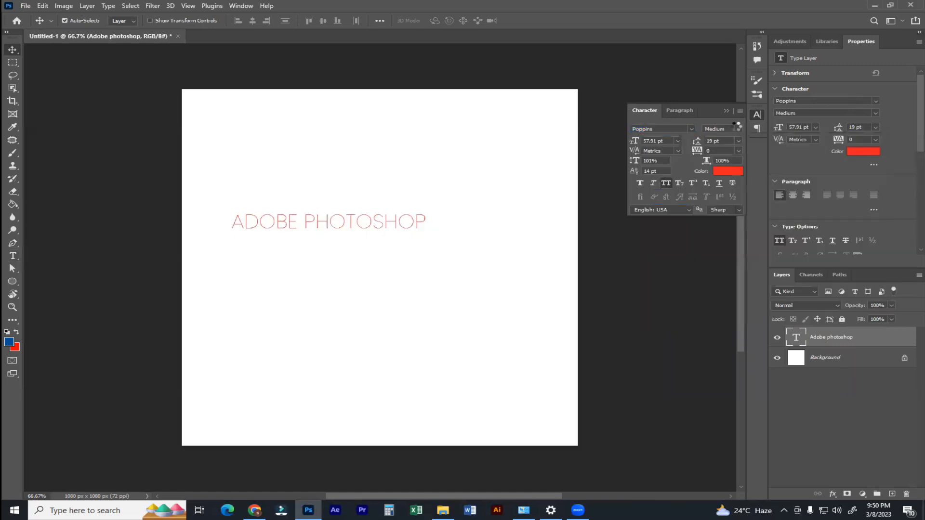
Try the Black, Black Italic and Bold Poppins styles on the ADOBE PHOTOSHOP text, finishing on SemiBold
{"action": "left_click", "coordinate": [739, 130]}
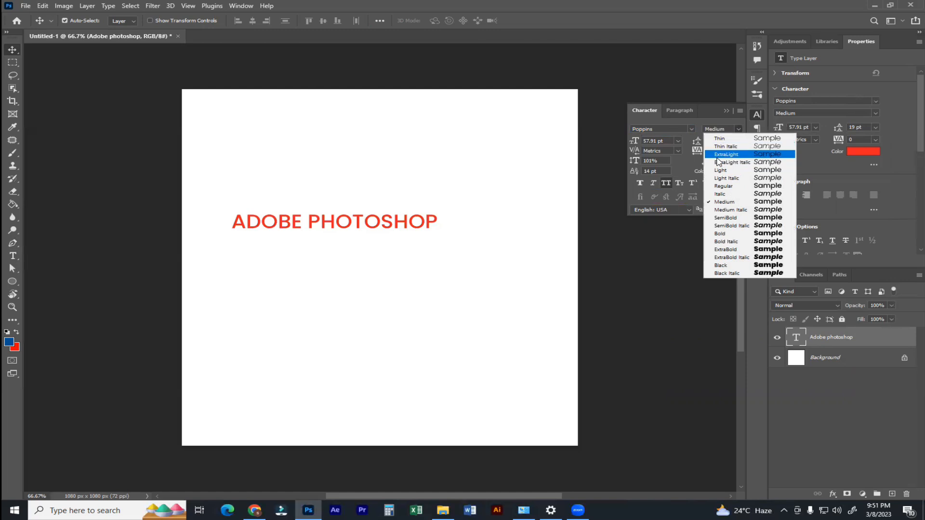
{"action": "left_click", "coordinate": [721, 266]}
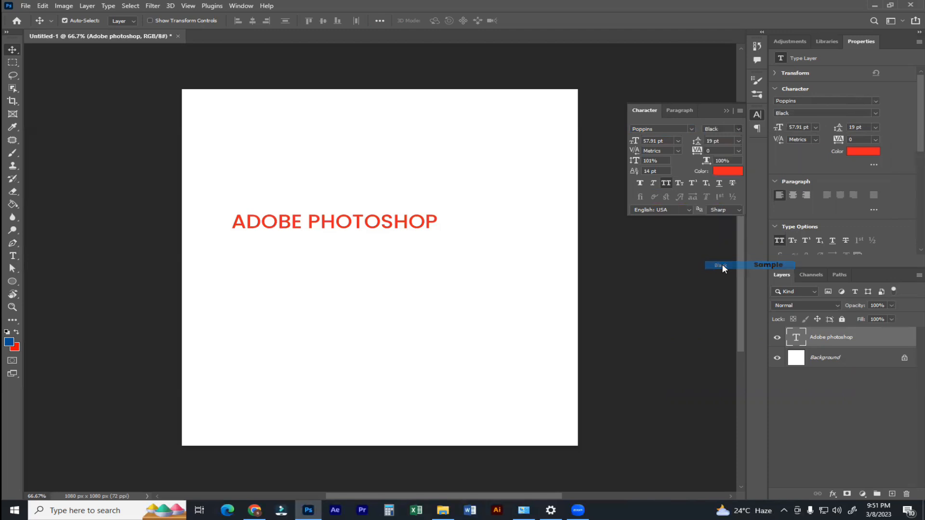
{"action": "left_click", "coordinate": [736, 129]}
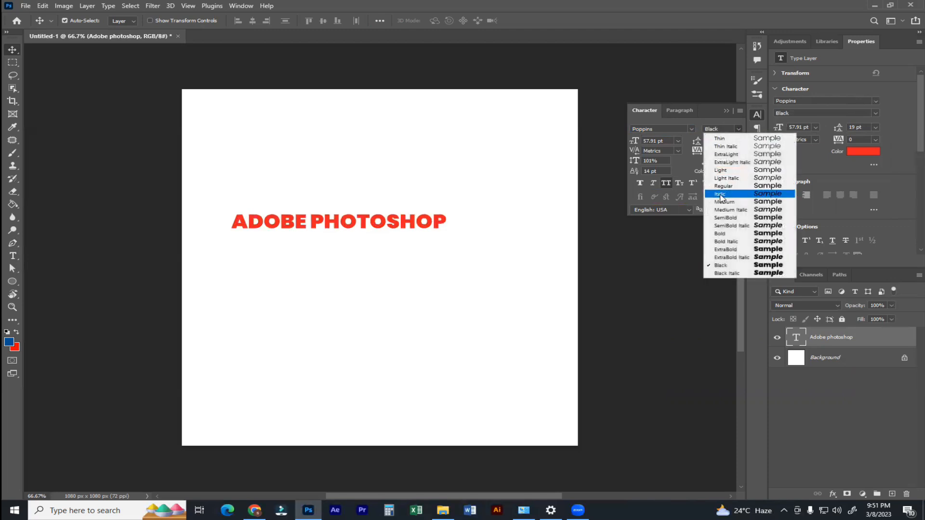
{"action": "left_click", "coordinate": [721, 273]}
{"action": "left_click", "coordinate": [738, 128]}
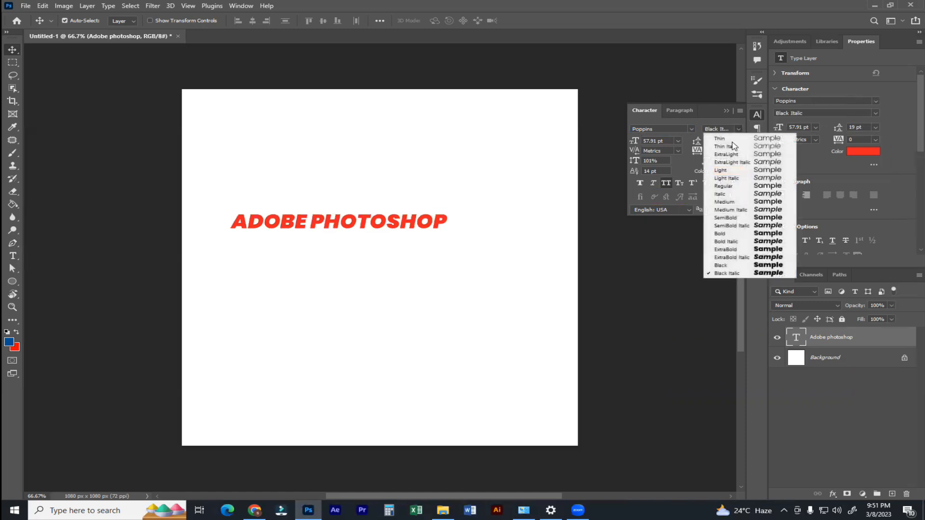
{"action": "left_click", "coordinate": [720, 233]}
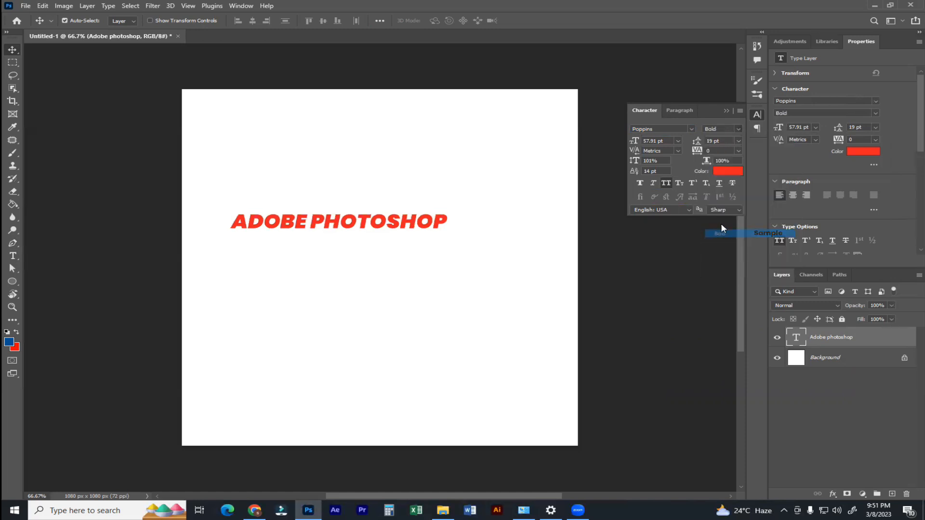
{"action": "left_click", "coordinate": [739, 128]}
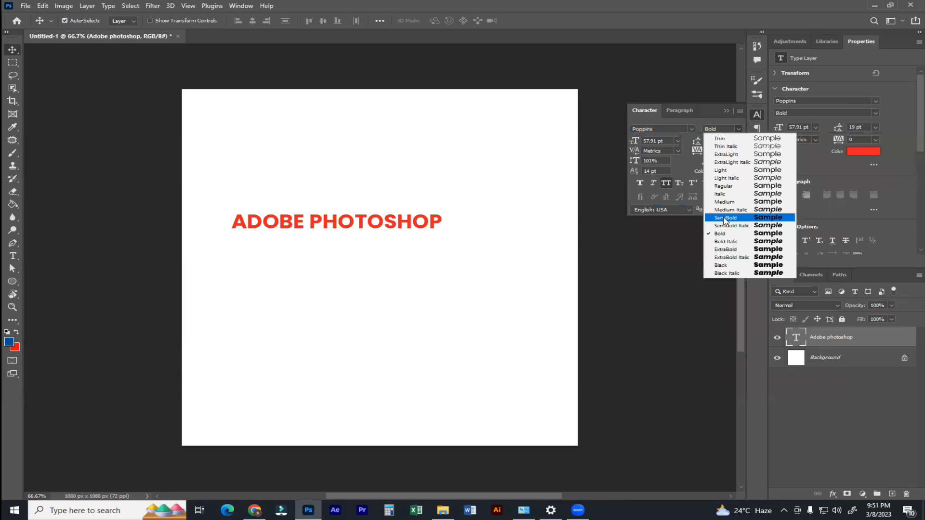
{"action": "left_click", "coordinate": [724, 219]}
Set the font size of the ADOBE PHOTOSHOP text to 80 pt
{"action": "left_click", "coordinate": [679, 140]}
{"action": "left_click", "coordinate": [679, 141]}
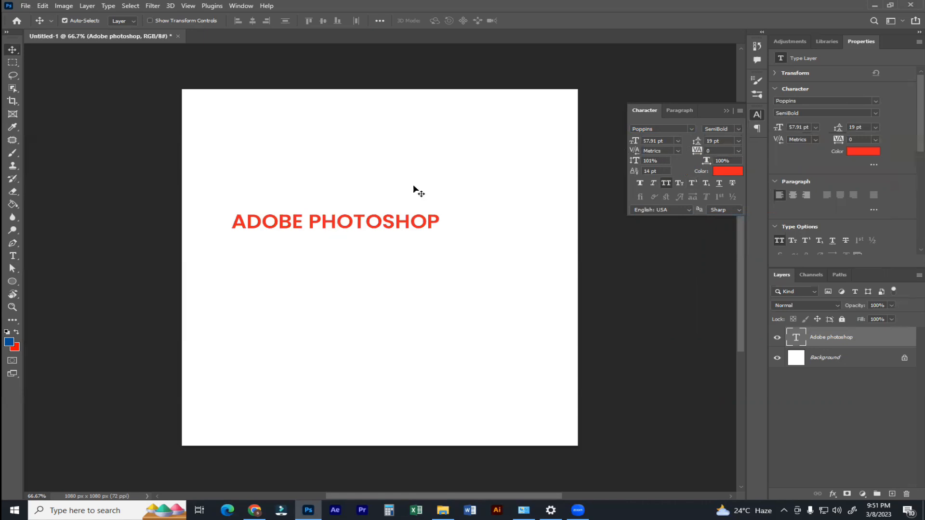
{"action": "left_click", "coordinate": [670, 142]}
{"action": "left_click", "coordinate": [678, 141]}
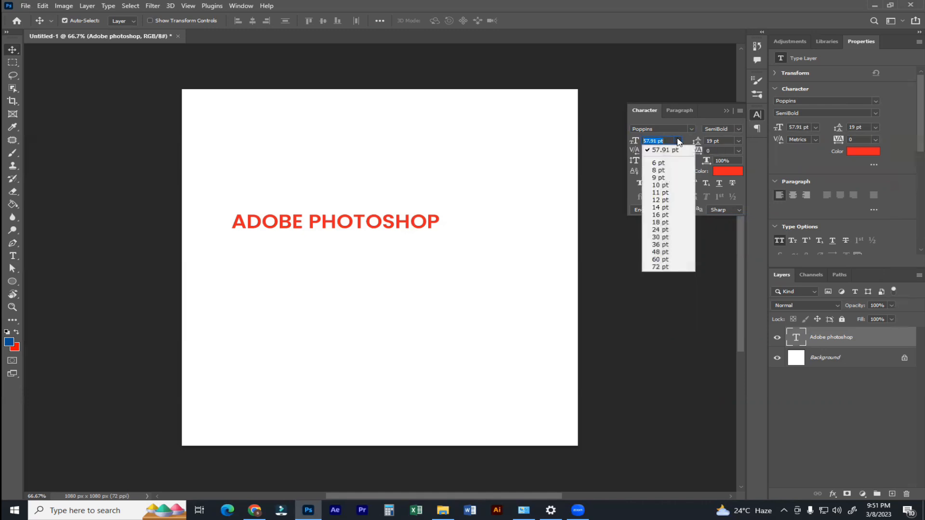
{"action": "left_click", "coordinate": [664, 142]}
{"action": "left_click_drag", "start_coordinate": [666, 141], "coordinate": [630, 143]}
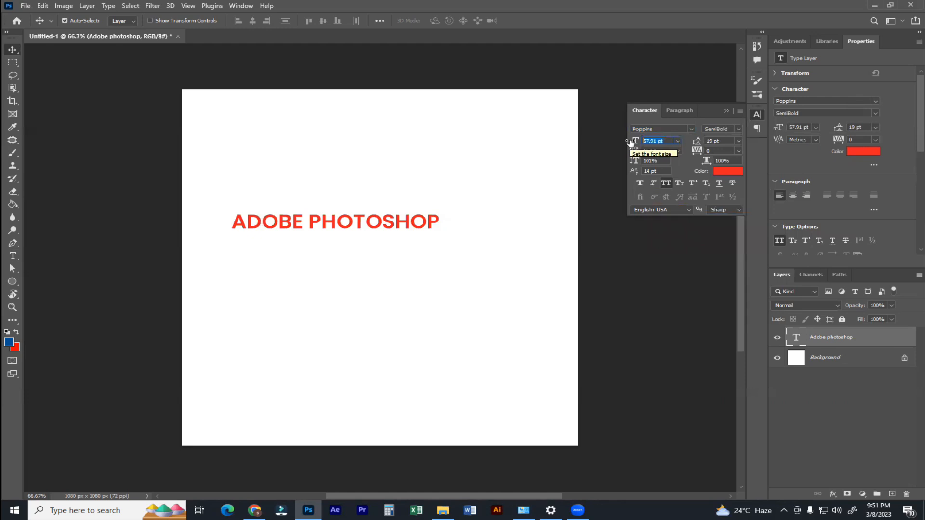
{"action": "type", "text": "80"}
{"action": "key", "text": "Return"}
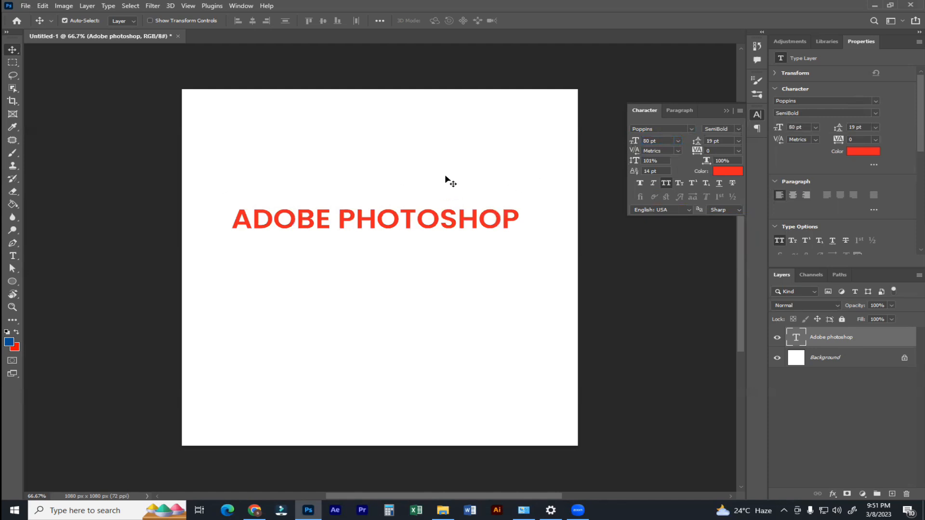
Select all characters of the ADOBE PHOTOSHOP text and reduce their font size to 30 pt
{"action": "double_click", "coordinate": [453, 216]}
{"action": "key", "text": "ctrl+a"}
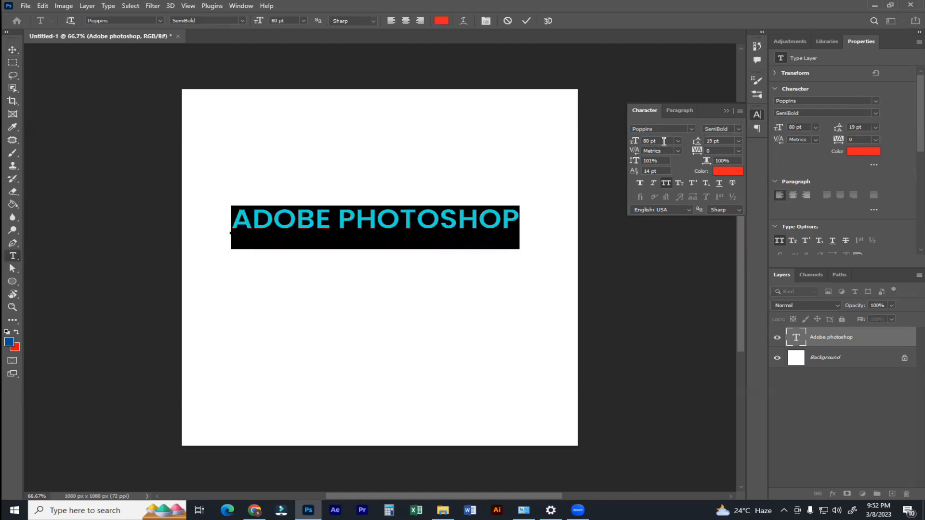
{"action": "left_click_drag", "start_coordinate": [666, 141], "coordinate": [620, 141]}
{"action": "type", "text": "30"}
{"action": "key", "text": "Return"}
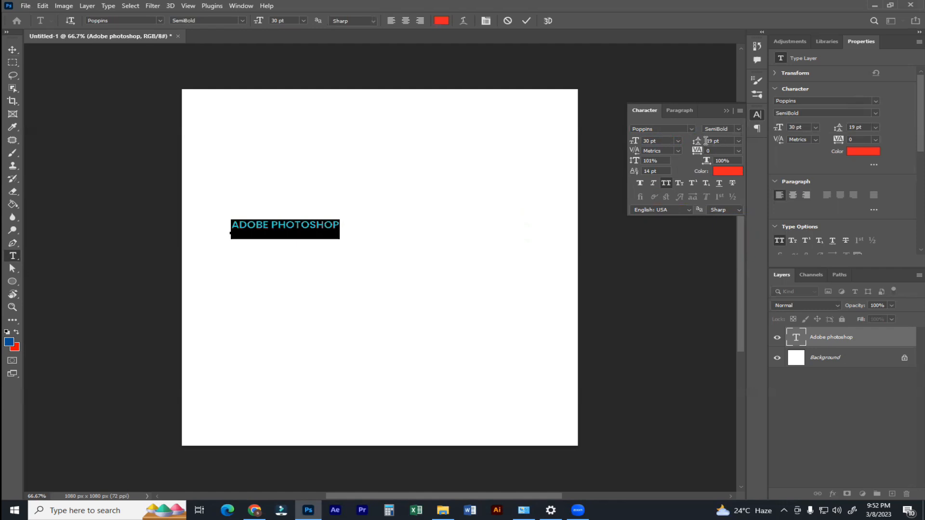
{"action": "left_click", "coordinate": [308, 225]}
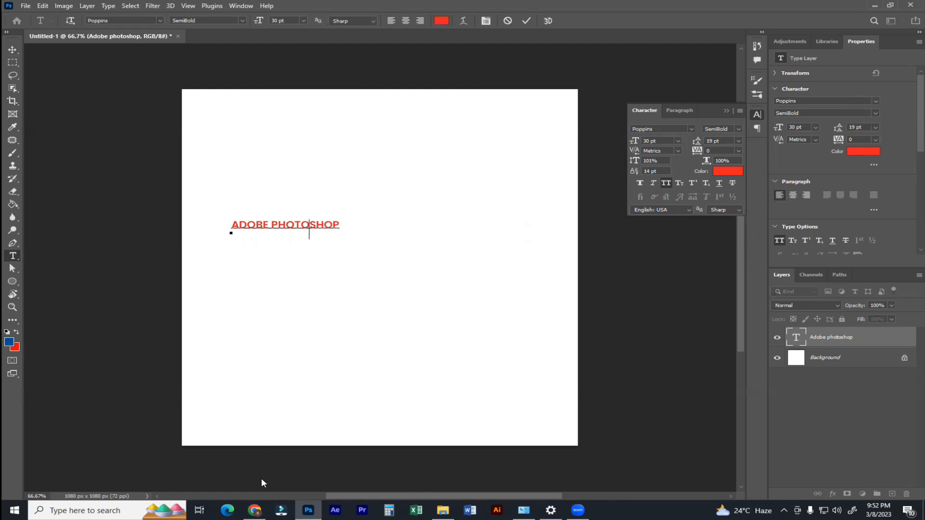
{"action": "left_click", "coordinate": [12, 49]}
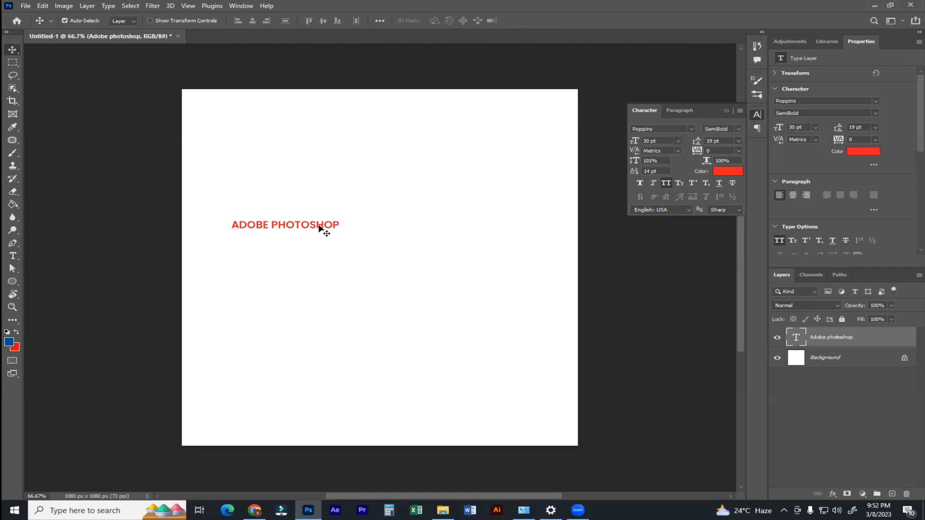
Delete the ADOBE PHOTOSHOP text and draw a wide paragraph text box with Lorem ipsum placeholder text in the canvas's upper part
{"action": "key", "text": "Delete"}
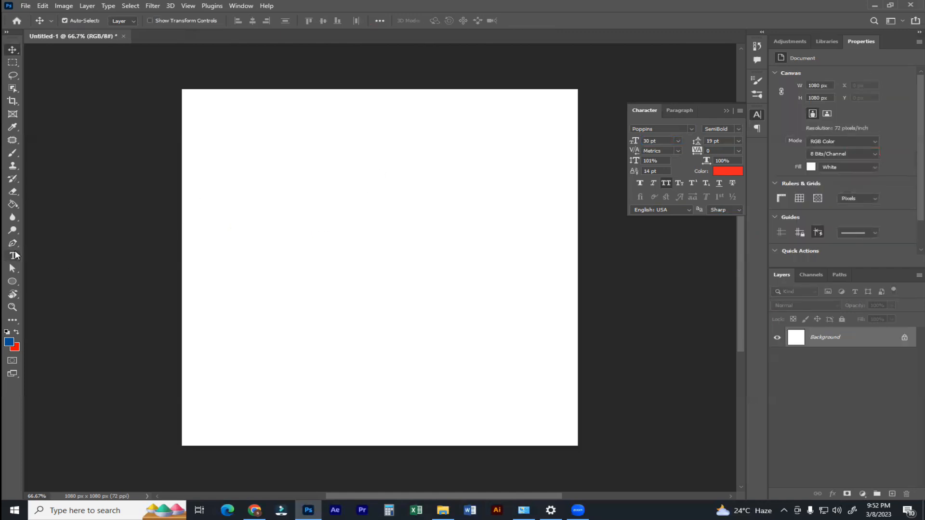
{"action": "left_click", "coordinate": [14, 255]}
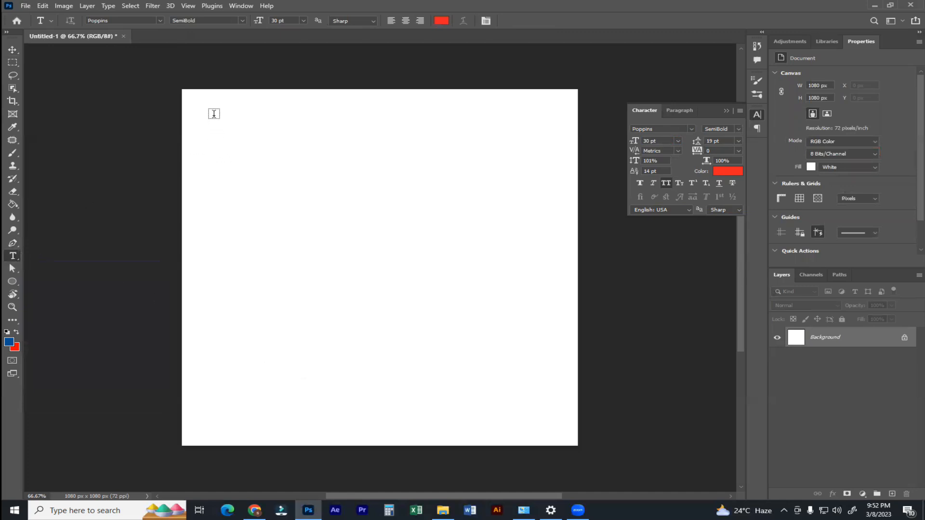
{"action": "left_click_drag", "start_coordinate": [214, 114], "coordinate": [464, 199]}
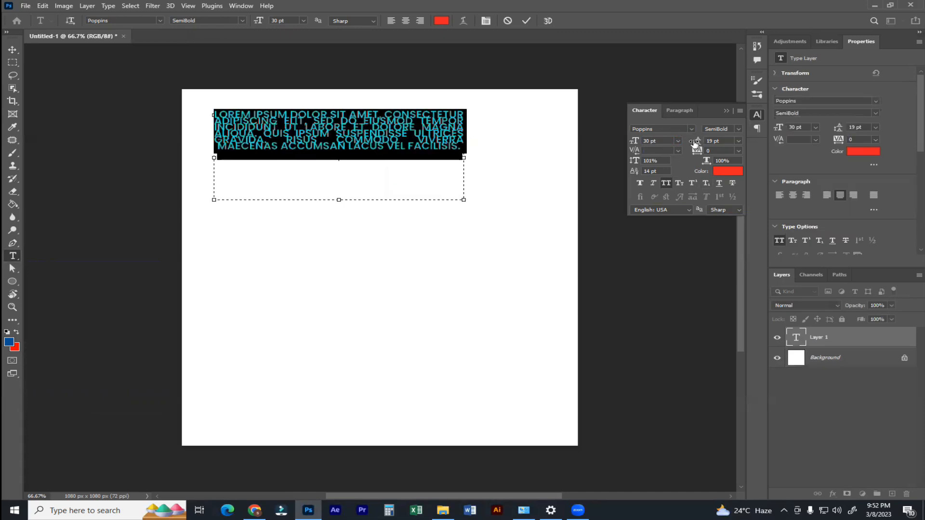
Move the Lorem ipsum paragraph down to about the middle of the canvas
{"action": "left_click", "coordinate": [13, 49]}
{"action": "left_click_drag", "start_coordinate": [323, 139], "coordinate": [343, 244]}
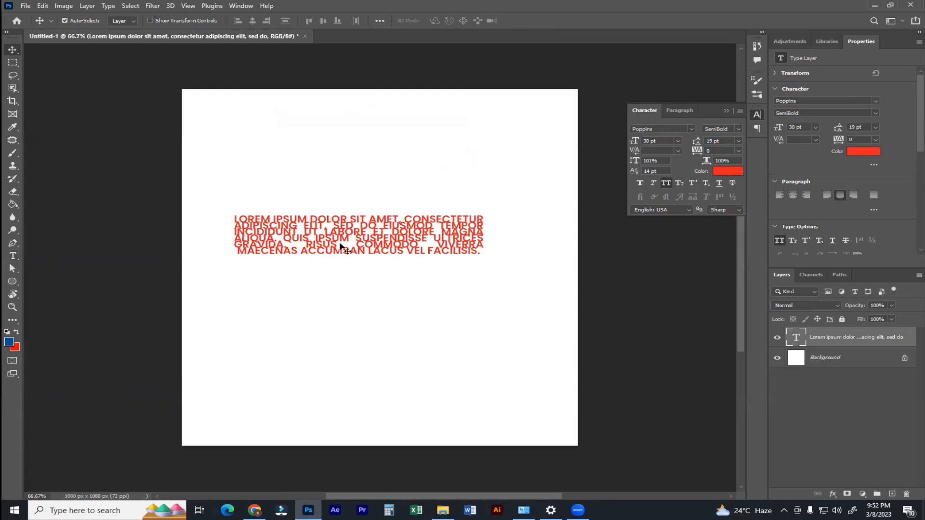
{"action": "key", "text": "ctrl+plus"}
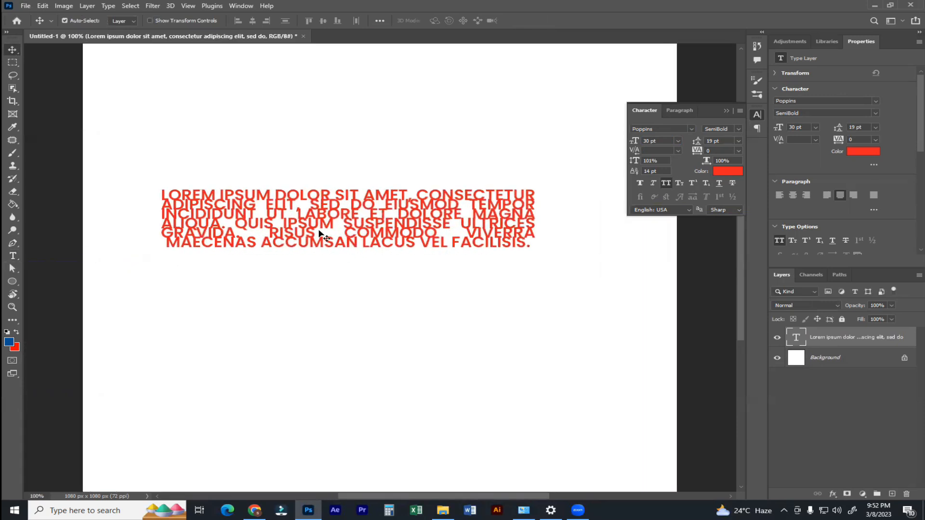
Select all of the Lorem ipsum paragraph's text and increase its leading to 37 pt
{"action": "key", "text": "t"}
{"action": "left_click", "coordinate": [330, 232]}
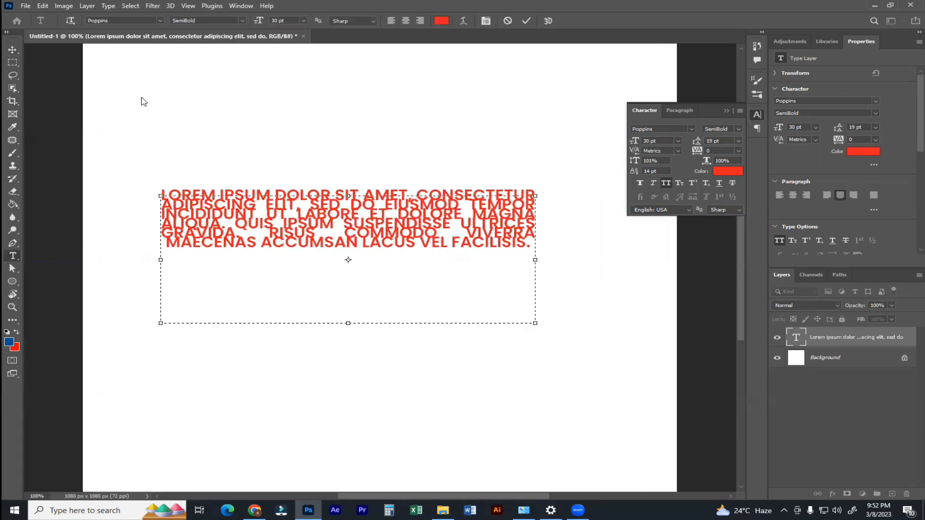
{"action": "left_click", "coordinate": [12, 50]}
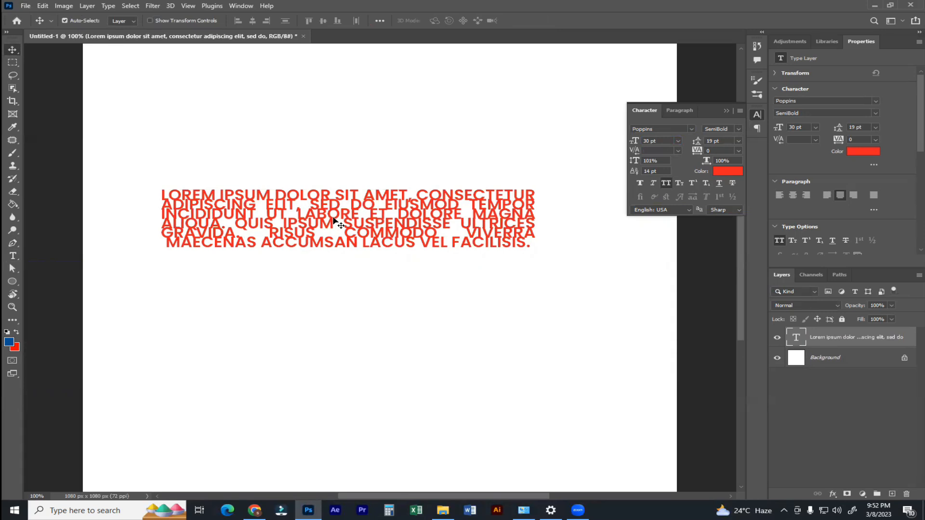
{"action": "double_click", "coordinate": [336, 222]}
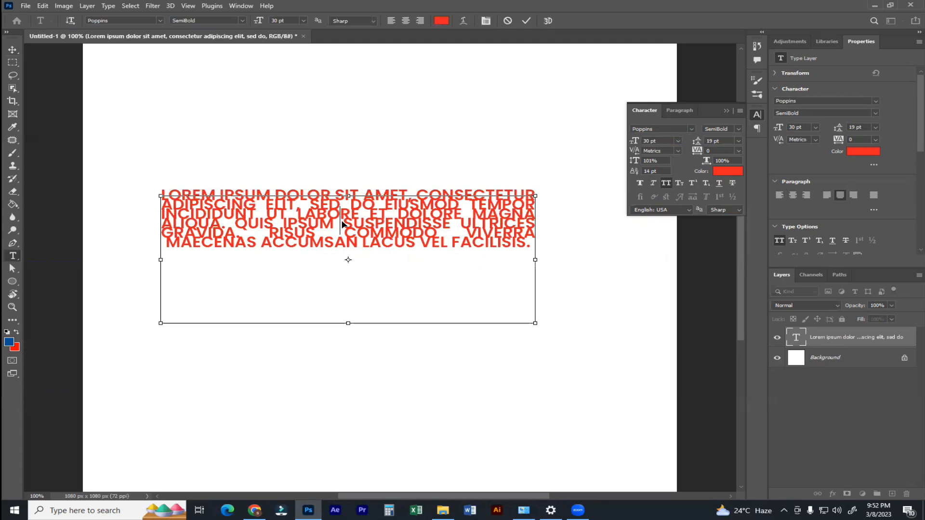
{"action": "key", "text": "ctrl+a"}
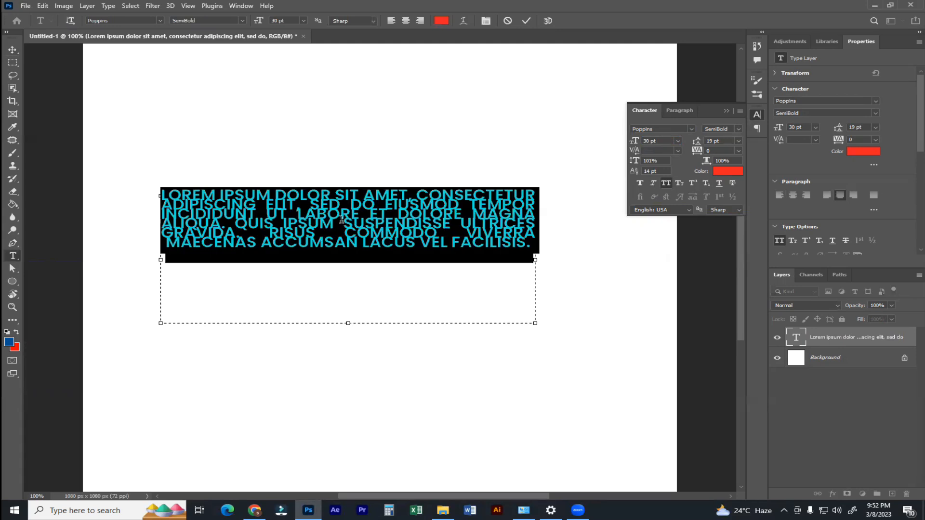
{"action": "left_click", "coordinate": [727, 141]}
{"action": "key", "text": "Up"}
{"action": "key", "text": "Up"}
{"action": "key", "text": "Up"}
{"action": "key", "text": "Up"}
{"action": "key", "text": "Up"}
{"action": "key", "text": "Up"}
{"action": "key", "text": "Up"}
{"action": "key", "text": "Up"}
{"action": "key", "text": "Up"}
{"action": "key", "text": "Up"}
{"action": "key", "text": "Up"}
{"action": "key", "text": "Up"}
{"action": "key", "text": "Up"}
{"action": "key", "text": "Up"}
{"action": "key", "text": "Up"}
{"action": "key", "text": "Up"}
{"action": "key", "text": "Up"}
{"action": "key", "text": "Up"}
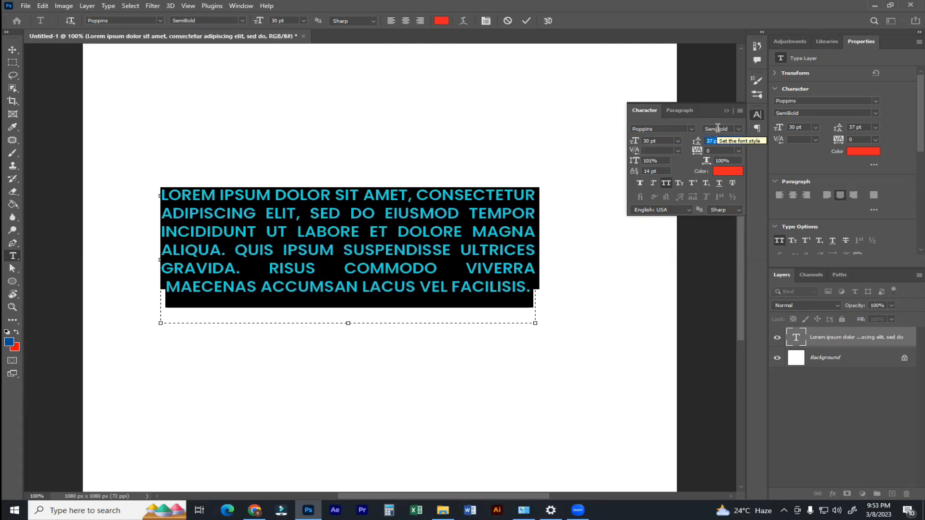
Try looser and tighter line spacing on the selected paragraph, going above 50 pt, and settle on 38 pt leading
{"action": "key", "text": "Up"}
{"action": "key", "text": "Down"}
{"action": "key", "text": "Down"}
{"action": "key", "text": "Down"}
{"action": "key", "text": "Down"}
{"action": "key", "text": "Down"}
{"action": "key", "text": "Down"}
{"action": "key", "text": "Down"}
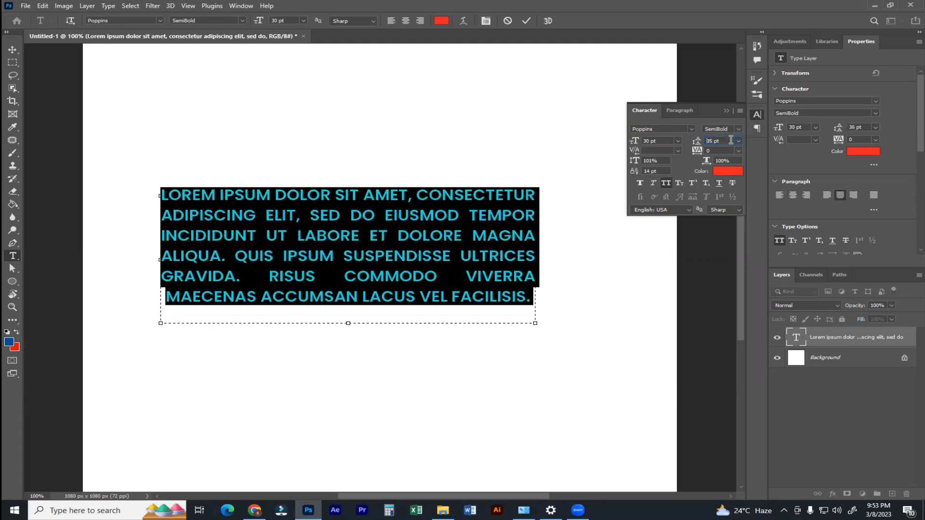
{"action": "key", "text": "Up"}
{"action": "key", "text": "Up"}
{"action": "key", "text": "Up"}
{"action": "key", "text": "Up"}
{"action": "key", "text": "Up"}
{"action": "key", "text": "Up"}
{"action": "key", "text": "Up"}
{"action": "key", "text": "Up"}
{"action": "key", "text": "Up"}
{"action": "key", "text": "Up"}
{"action": "key", "text": "Up"}
{"action": "key", "text": "Up"}
{"action": "key", "text": "Up"}
{"action": "key", "text": "Up"}
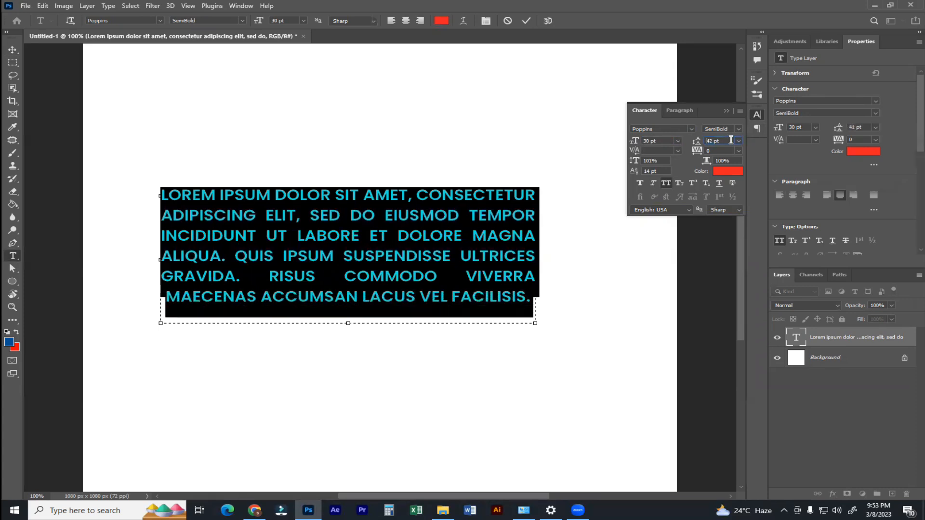
{"action": "key", "text": "Up"}
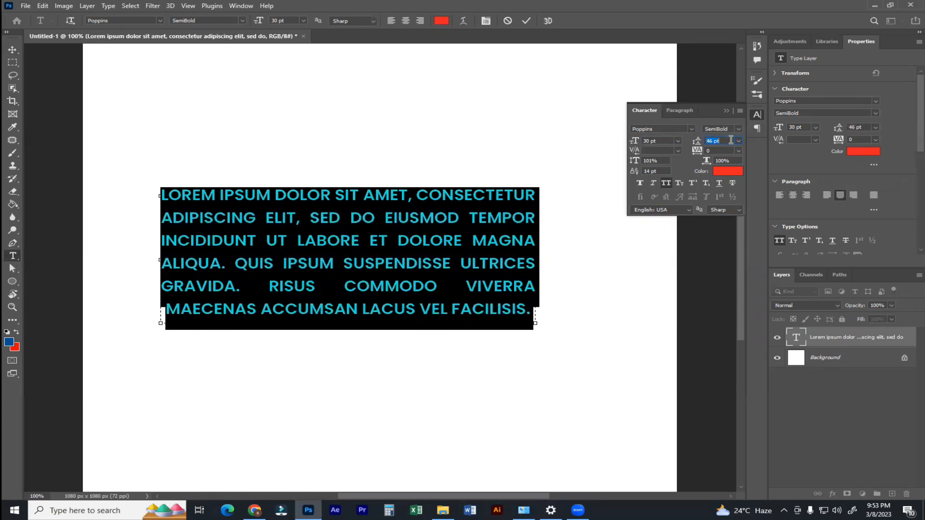
{"action": "key", "text": "Up"}
{"action": "key", "text": "Up"}
{"action": "key", "text": "Up"}
{"action": "key", "text": "Up"}
{"action": "key", "text": "Up"}
{"action": "key", "text": "Up"}
{"action": "key", "text": "Up"}
{"action": "key", "text": "Up"}
{"action": "key", "text": "Up"}
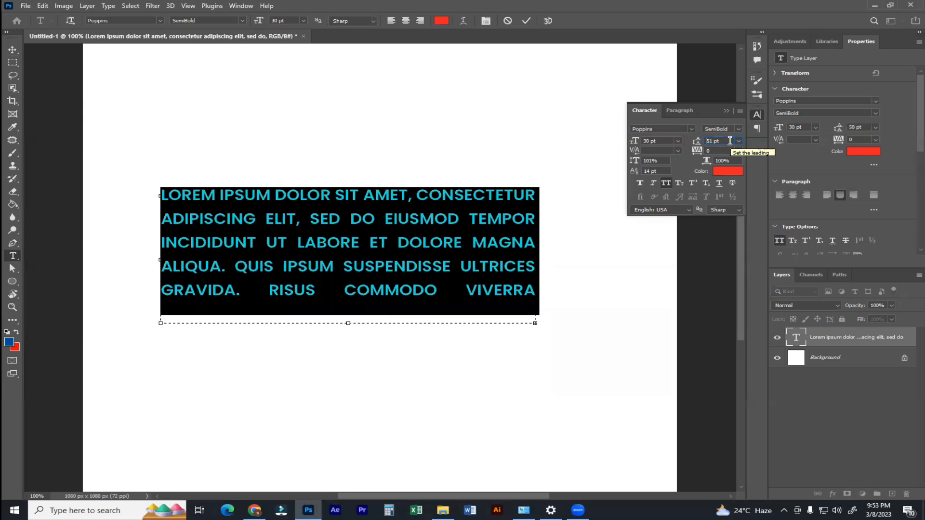
{"action": "key", "text": "Down"}
{"action": "key", "text": "Down"}
{"action": "key", "text": "Down"}
{"action": "key", "text": "Down"}
{"action": "key", "text": "Down"}
{"action": "key", "text": "Down"}
{"action": "key", "text": "Down"}
{"action": "key", "text": "Down"}
{"action": "key", "text": "Down"}
{"action": "key", "text": "Down"}
{"action": "key", "text": "Down"}
{"action": "key", "text": "Down"}
{"action": "key", "text": "Down"}
{"action": "key", "text": "Down"}
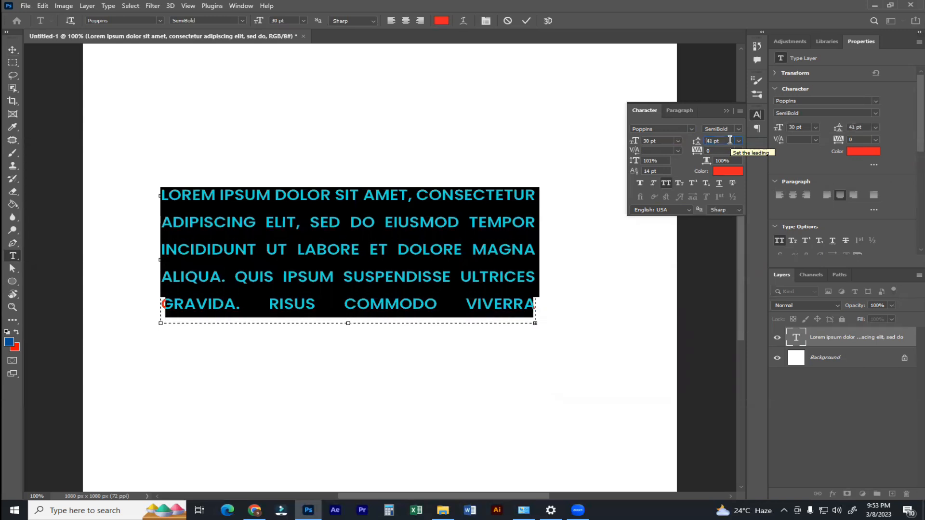
{"action": "key", "text": "Down"}
{"action": "key", "text": "Down"}
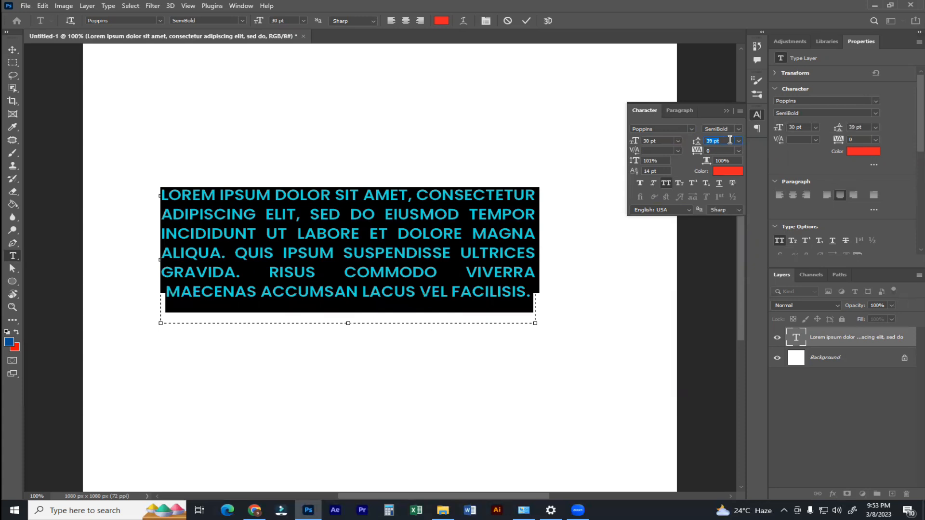
{"action": "key", "text": "Down"}
{"action": "key", "text": "Down"}
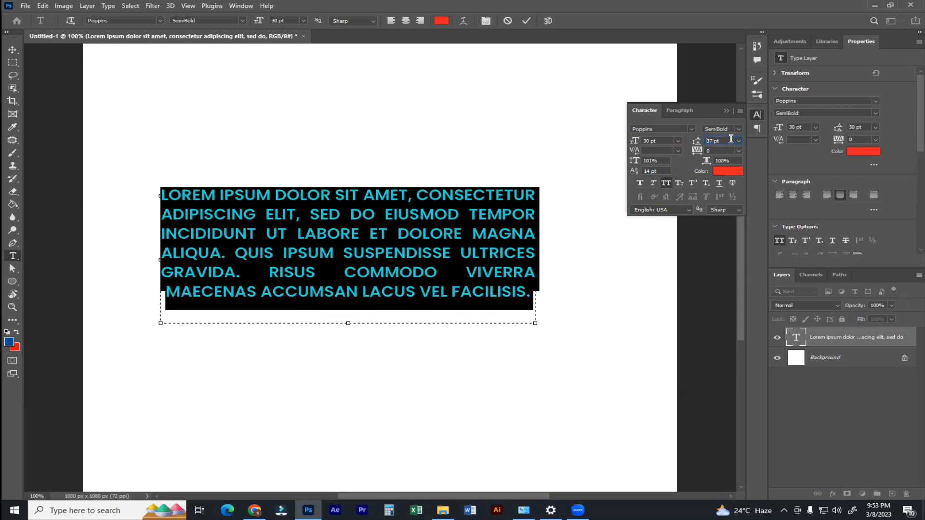
{"action": "key", "text": "Up"}
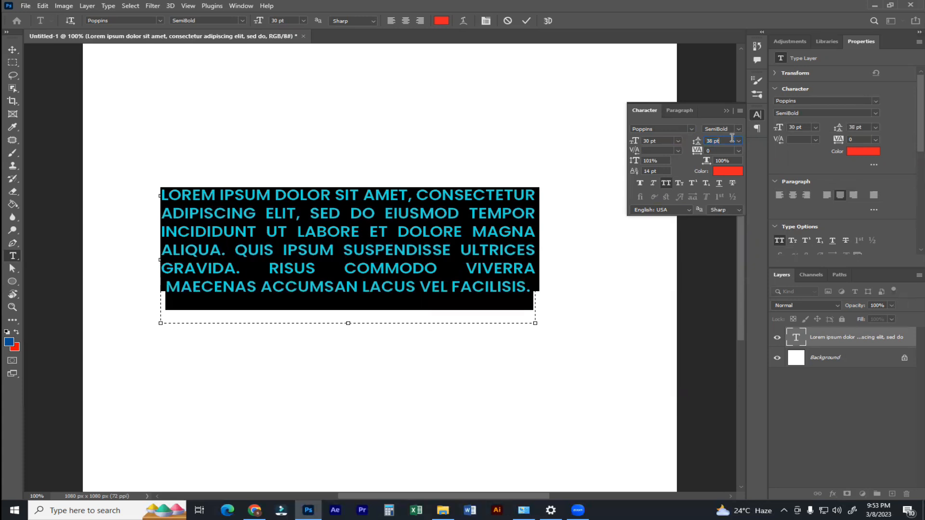
Set the paragraph's kerning to Optical and deselect its text
{"action": "left_click", "coordinate": [658, 150]}
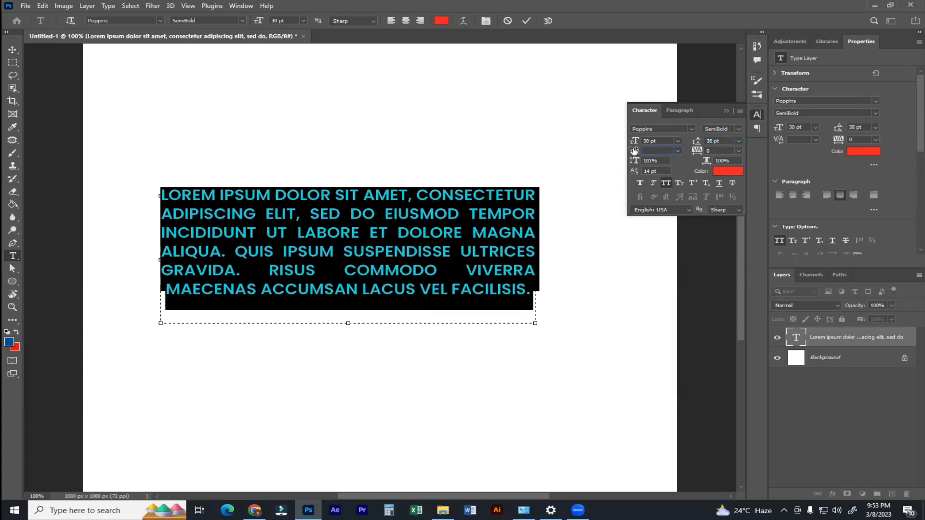
{"action": "left_click", "coordinate": [729, 150]}
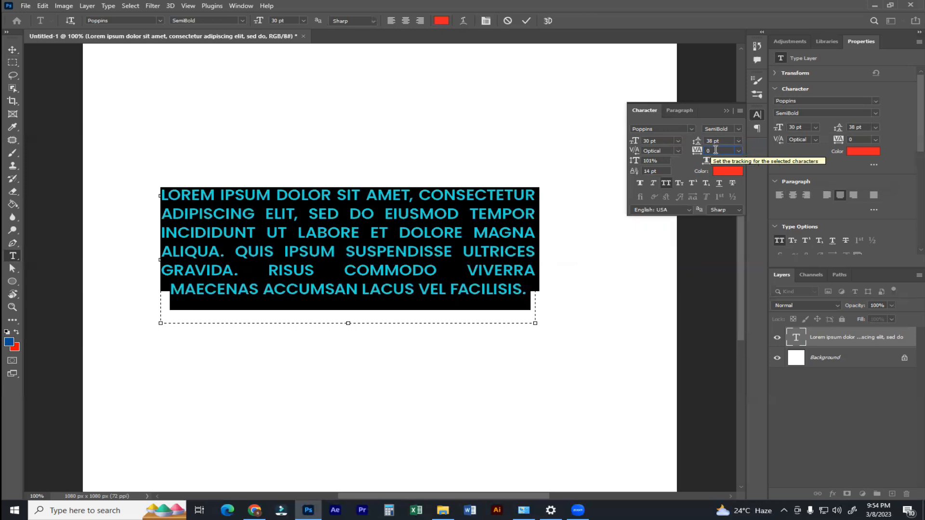
{"action": "left_click", "coordinate": [378, 227]}
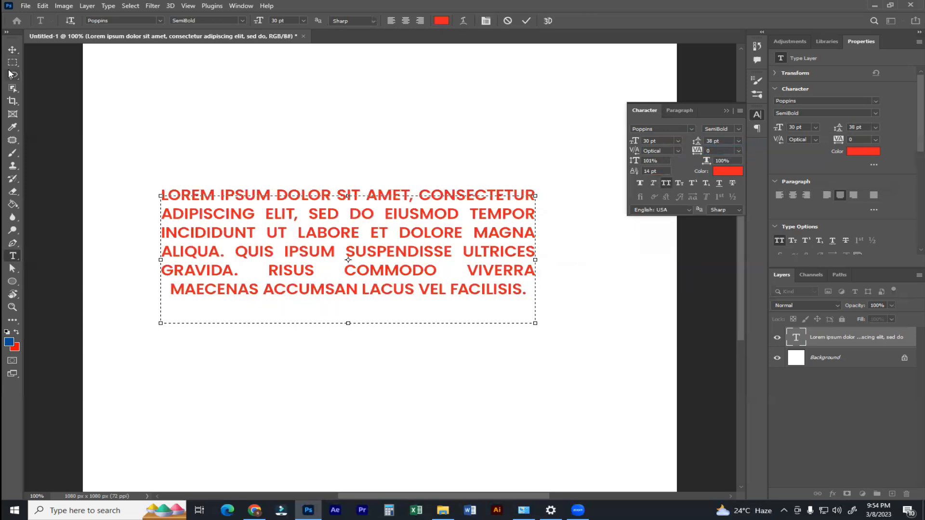
Delete the Lorem ipsum paragraph and add a text line reading ADOBE PHOTOSHOP in the upper part of the canvas
{"action": "left_click", "coordinate": [9, 48]}
{"action": "key", "text": "Delete"}
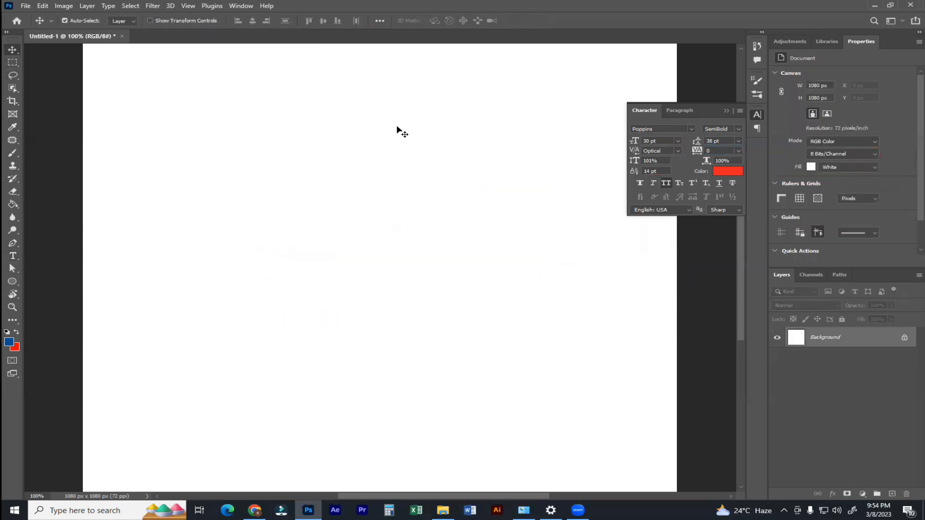
{"action": "left_click", "coordinate": [12, 255]}
{"action": "left_click", "coordinate": [242, 192]}
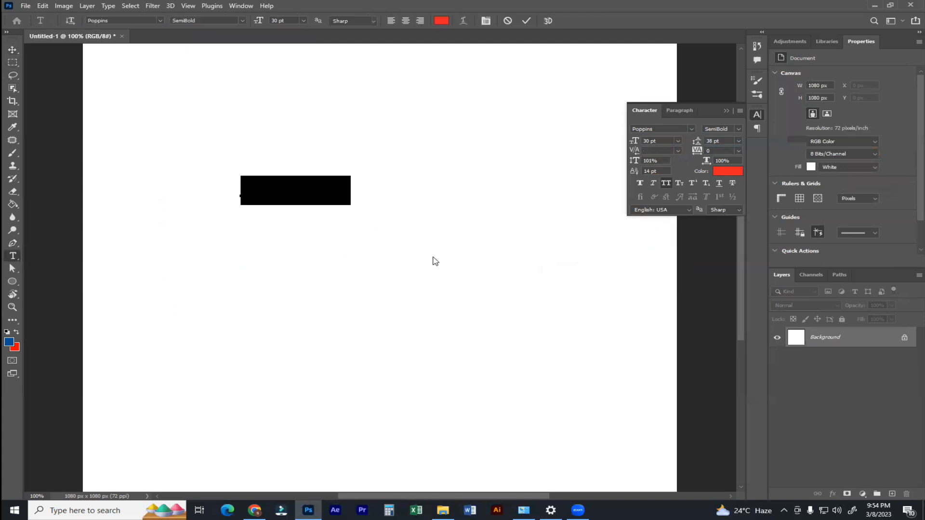
{"action": "type", "text": "ADOBE "}
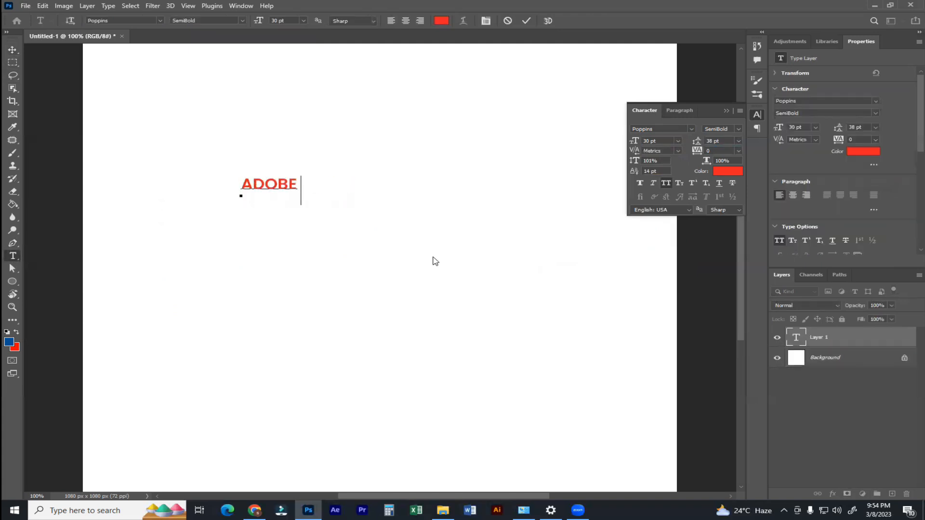
{"action": "type", "text": "PHOTOSHOP"}
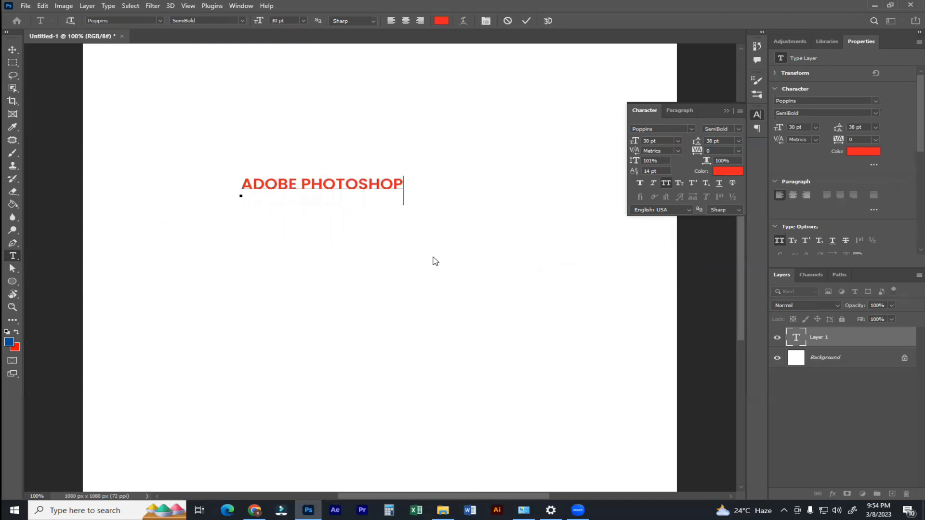
Set the tracking of the whole ADOBE PHOTOSHOP line to 320 and commit the text
{"action": "key", "text": "ctrl+a"}
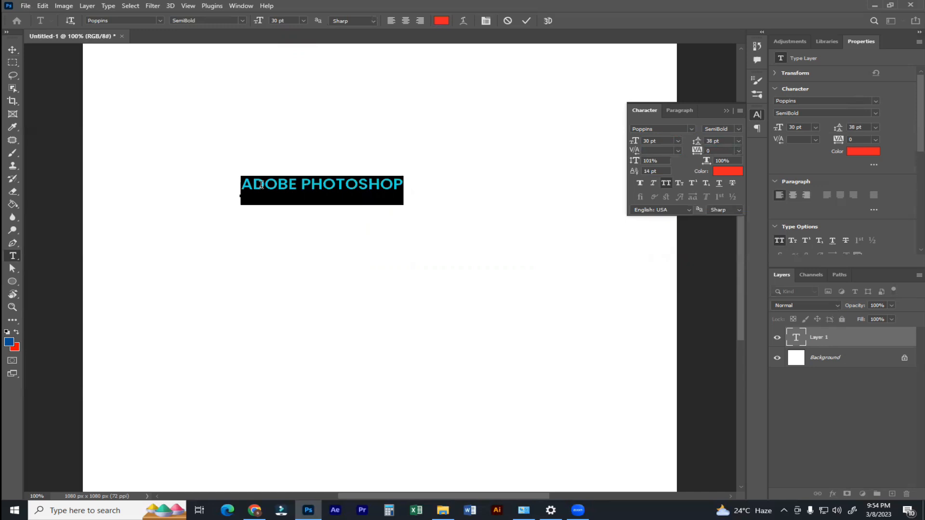
{"action": "left_click", "coordinate": [717, 150]}
{"action": "scroll", "coordinate": [719, 150], "scroll_direction": "up", "scroll_amount": 18}
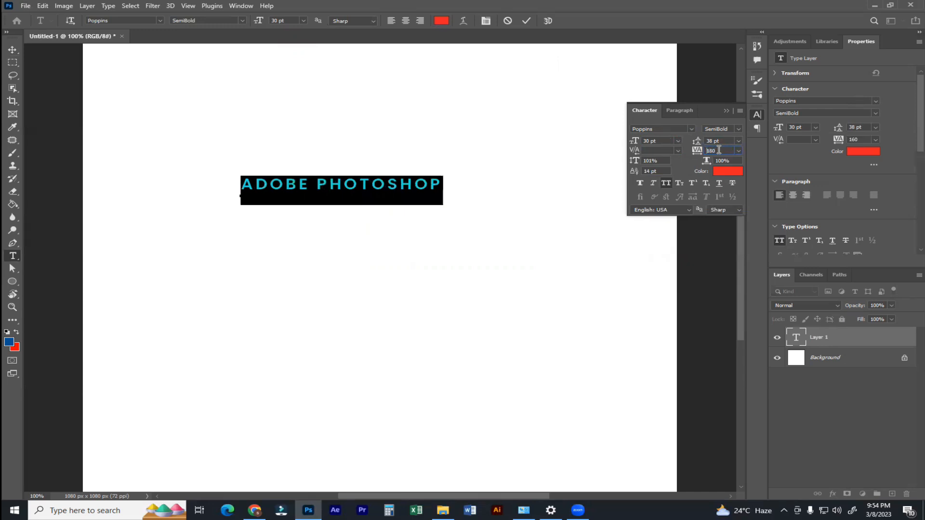
{"action": "scroll", "coordinate": [719, 150], "scroll_direction": "up", "scroll_amount": 14}
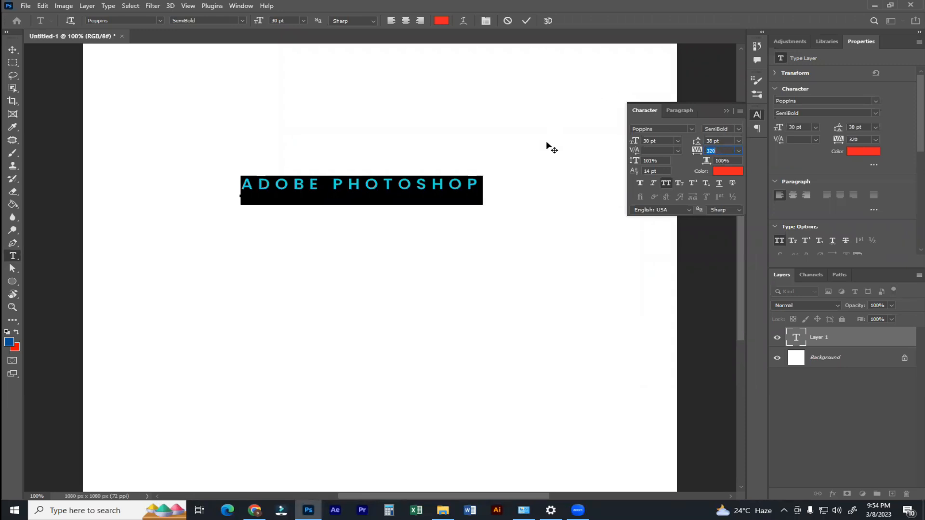
{"action": "left_click", "coordinate": [634, 161]}
{"action": "left_click", "coordinate": [13, 50]}
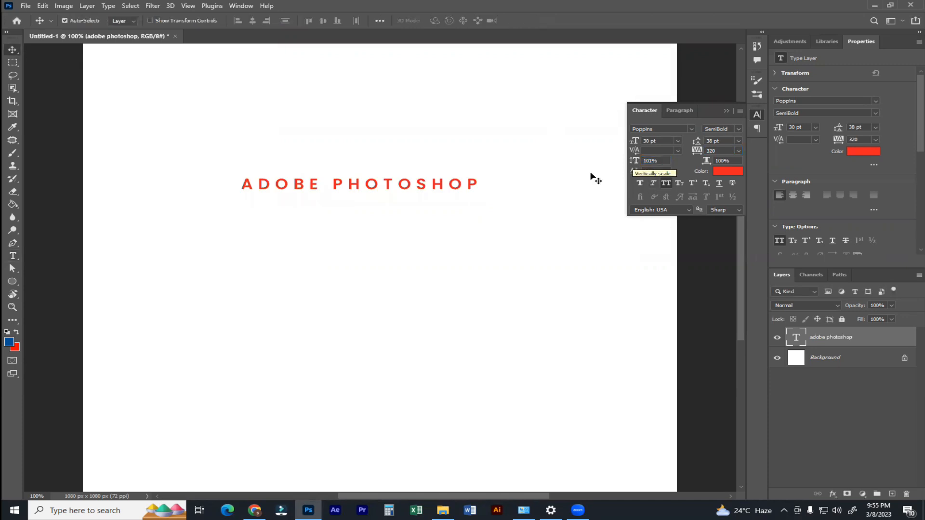
Set the vertical scale of the whole ADOBE PHOTOSHOP line to 100% and commit the edit
{"action": "double_click", "coordinate": [429, 184]}
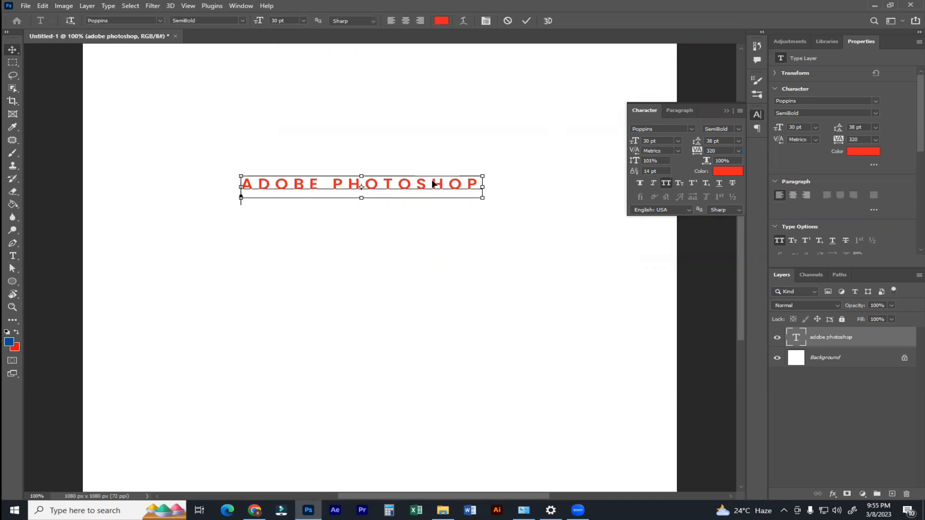
{"action": "key", "text": "ctrl+a"}
{"action": "left_click", "coordinate": [664, 160]}
{"action": "type", "text": "1"}
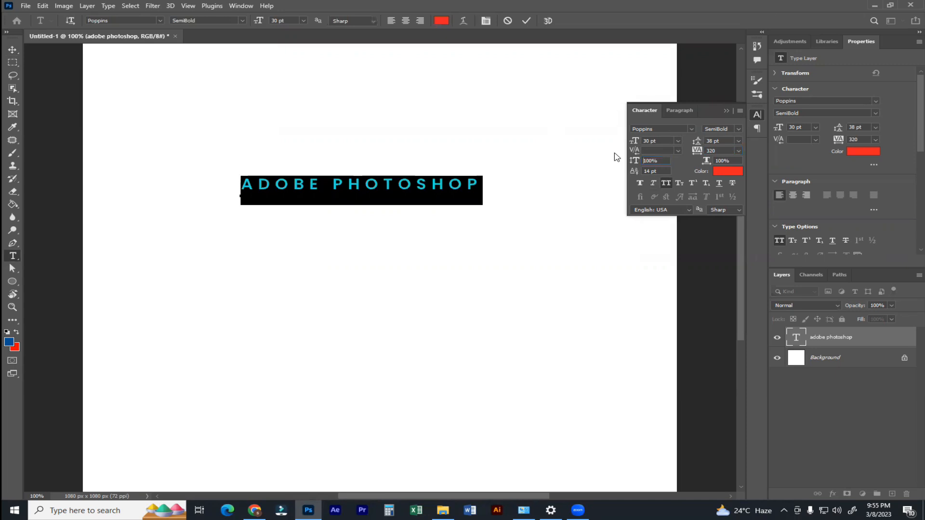
{"action": "left_click", "coordinate": [16, 51]}
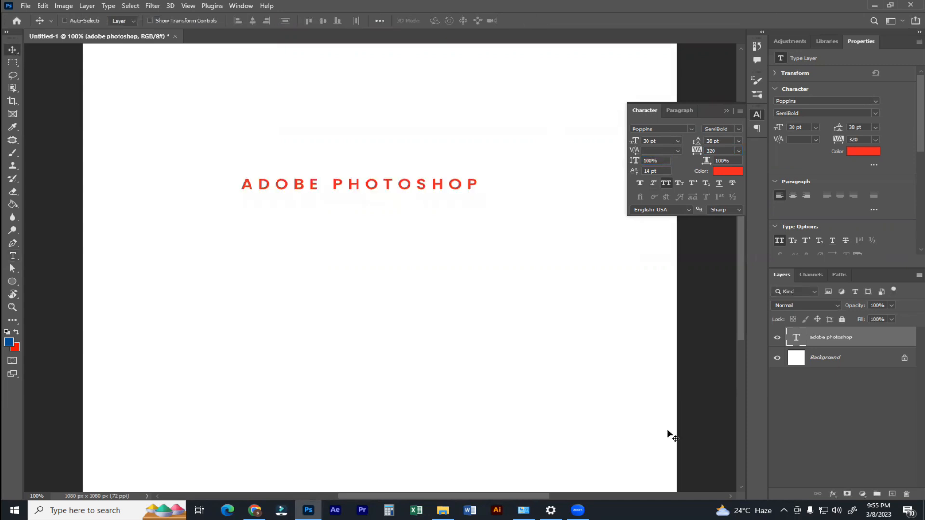
{"action": "key", "text": "ctrl+plus"}
{"action": "key", "text": "ctrl+plus"}
{"action": "key", "text": "space"}
{"action": "left_click_drag", "start_coordinate": [363, 144], "coordinate": [419, 283]}
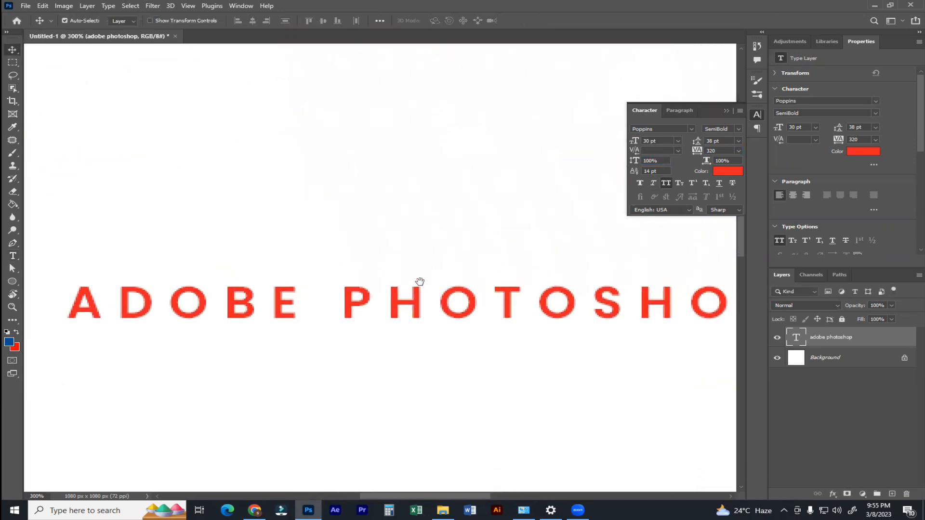
{"action": "key", "text": "y"}
{"action": "left_click", "coordinate": [636, 311]}
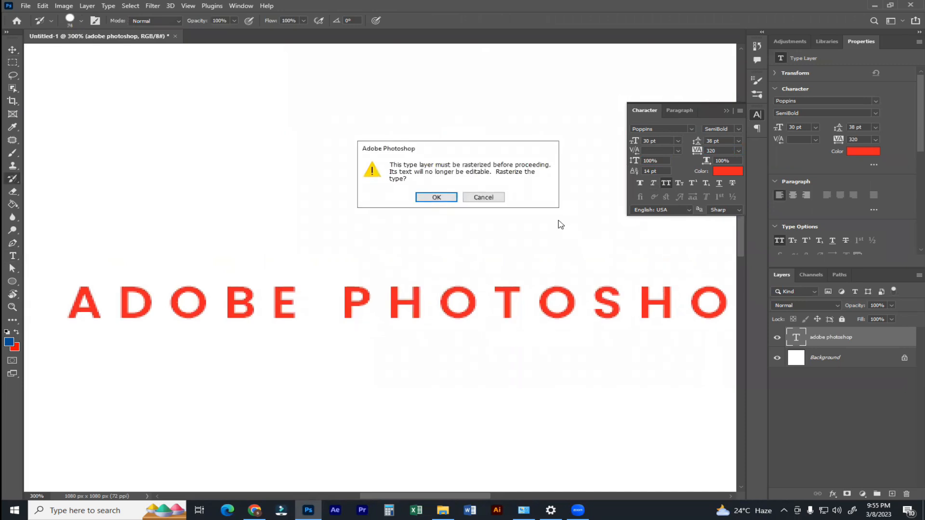
{"action": "left_click", "coordinate": [502, 198]}
Try stretching all of the ADOBE PHOTOSHOP text taller by raising its vertical scale to 181%
{"action": "key", "text": "t"}
{"action": "left_click", "coordinate": [528, 298]}
{"action": "key", "text": "ctrl+a"}
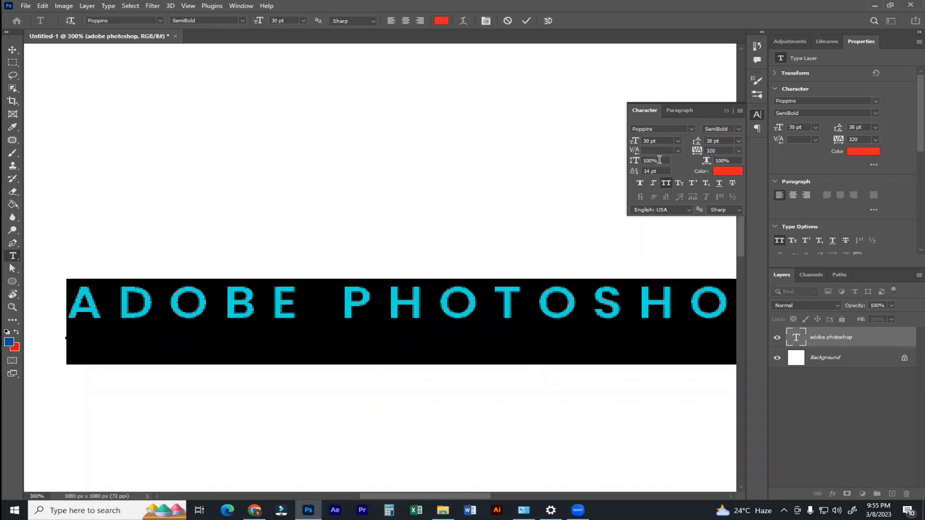
{"action": "key", "text": "Up"}
{"action": "key", "text": "Up"}
{"action": "key", "text": "Up"}
{"action": "key", "text": "Up"}
{"action": "key", "text": "Up"}
{"action": "key", "text": "Up"}
{"action": "key", "text": "Up"}
{"action": "key", "text": "Up"}
{"action": "key", "text": "Up"}
{"action": "key", "text": "Up"}
{"action": "key", "text": "Up"}
{"action": "key", "text": "Up"}
{"action": "key", "text": "Up"}
{"action": "key", "text": "Up"}
{"action": "key", "text": "Up"}
{"action": "key", "text": "Up"}
{"action": "key", "text": "Up"}
{"action": "key", "text": "Up"}
{"action": "key", "text": "Up"}
{"action": "key", "text": "Up"}
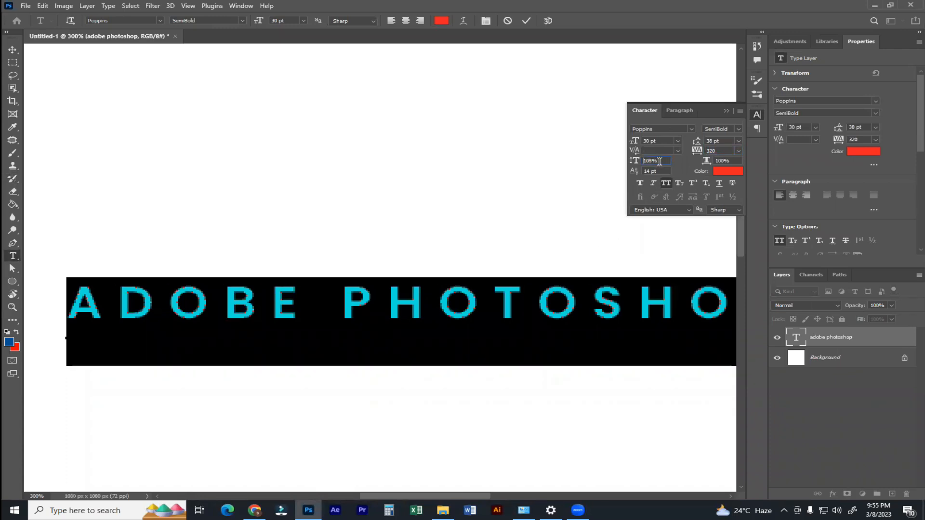
{"action": "key", "text": "Up"}
{"action": "key", "text": "Up"}
{"action": "key", "text": "Up"}
{"action": "key", "text": "Up"}
{"action": "key", "text": "Up"}
{"action": "key", "text": "Up"}
{"action": "key", "text": "Up"}
{"action": "key", "text": "Up"}
{"action": "key", "text": "Up"}
{"action": "key", "text": "Up"}
{"action": "key", "text": "Up"}
{"action": "key", "text": "Up"}
{"action": "key", "text": "Up"}
{"action": "key", "text": "Up"}
{"action": "key", "text": "Up"}
{"action": "key", "text": "Up"}
{"action": "key", "text": "Up"}
{"action": "key", "text": "Up"}
{"action": "key", "text": "Up"}
{"action": "key", "text": "Up"}
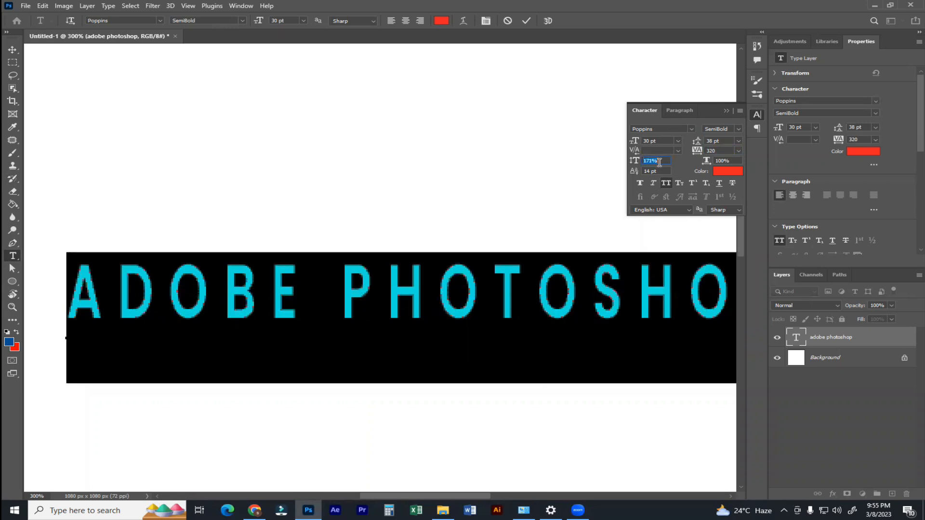
{"action": "key", "text": "Up"}
{"action": "key", "text": "Up"}
{"action": "key", "text": "Up"}
{"action": "key", "text": "Up"}
{"action": "key", "text": "Up"}
{"action": "key", "text": "Up"}
{"action": "key", "text": "Up"}
{"action": "key", "text": "Up"}
{"action": "key", "text": "Up"}
{"action": "key", "text": "Up"}
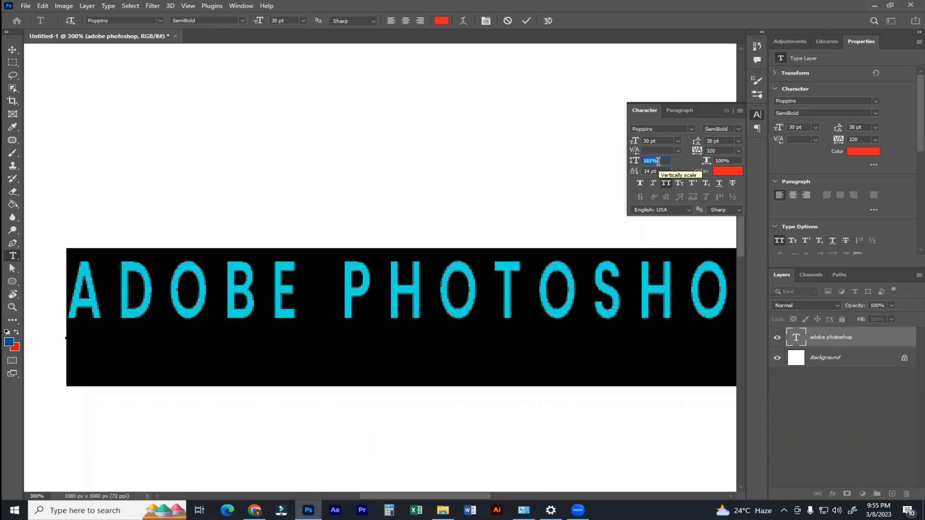
Lower the selected text's vertical scale gradually to 153%, then restore it to 100%
{"action": "left_click", "coordinate": [658, 162]}
{"action": "key", "text": "Down"}
{"action": "key", "text": "Down"}
{"action": "key", "text": "Down"}
{"action": "key", "text": "Down"}
{"action": "key", "text": "Down"}
{"action": "key", "text": "Down"}
{"action": "key", "text": "Down"}
{"action": "key", "text": "Down"}
{"action": "key", "text": "Down"}
{"action": "key", "text": "Down"}
{"action": "key", "text": "Down"}
{"action": "key", "text": "Down"}
{"action": "key", "text": "Down"}
{"action": "key", "text": "Down"}
{"action": "key", "text": "Down"}
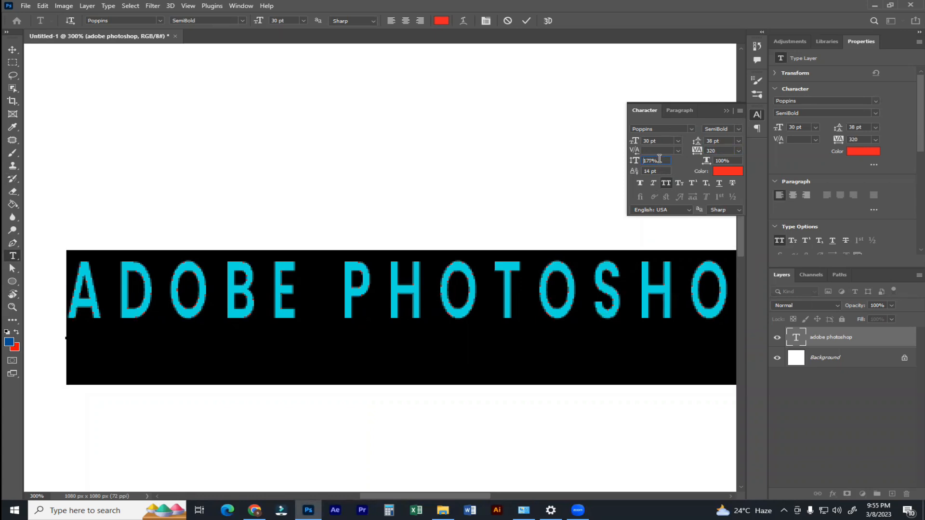
{"action": "key", "text": "Down"}
{"action": "key", "text": "Down"}
{"action": "key", "text": "Down"}
{"action": "key", "text": "Down"}
{"action": "key", "text": "Down"}
{"action": "key", "text": "Down"}
{"action": "key", "text": "Down"}
{"action": "key", "text": "Down"}
{"action": "key", "text": "Down"}
{"action": "key", "text": "Down"}
{"action": "key", "text": "Down"}
{"action": "key", "text": "Down"}
{"action": "key", "text": "Down"}
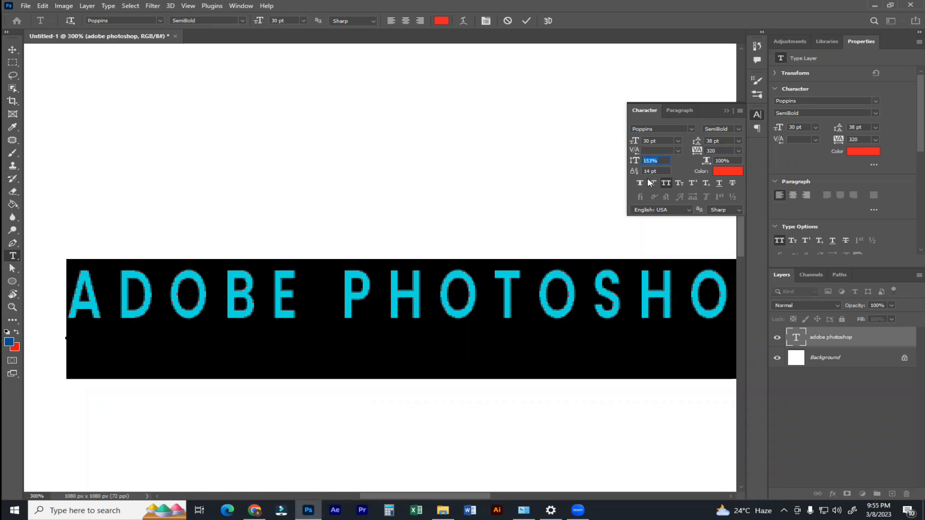
{"action": "type", "text": "1"}
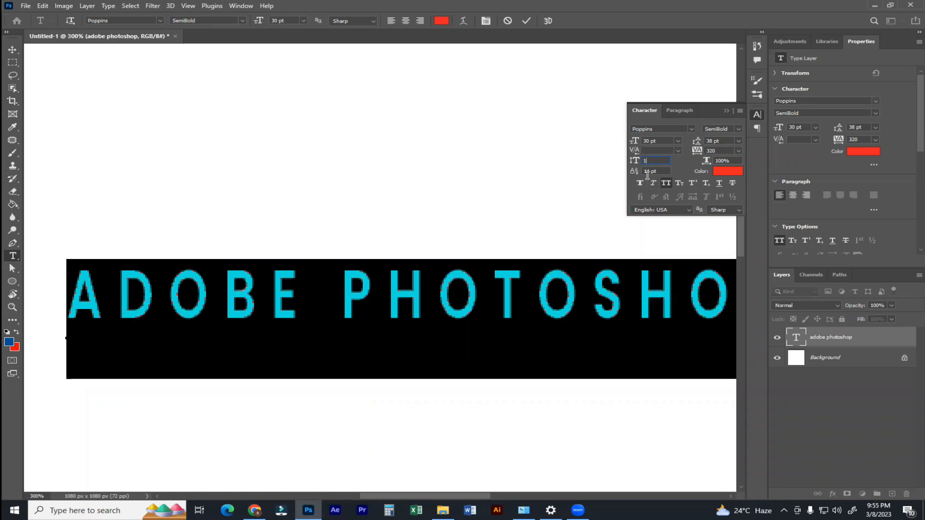
{"action": "key", "text": "Return"}
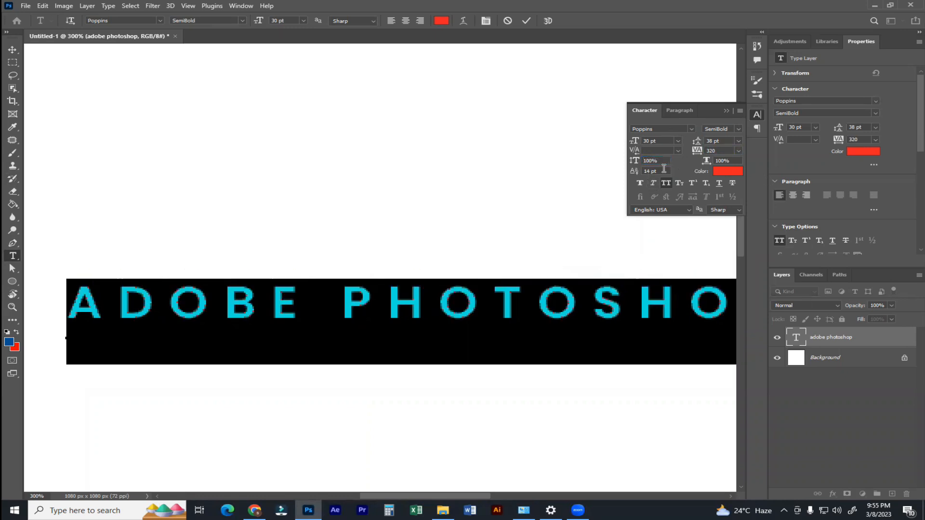
Commit the text, reselect the whole ADOBE PHOTOSHOP line and set its tracking to 0
{"action": "key", "text": "ctrl+Return"}
{"action": "double_click", "coordinate": [572, 303]}
{"action": "key", "text": "ctrl+a"}
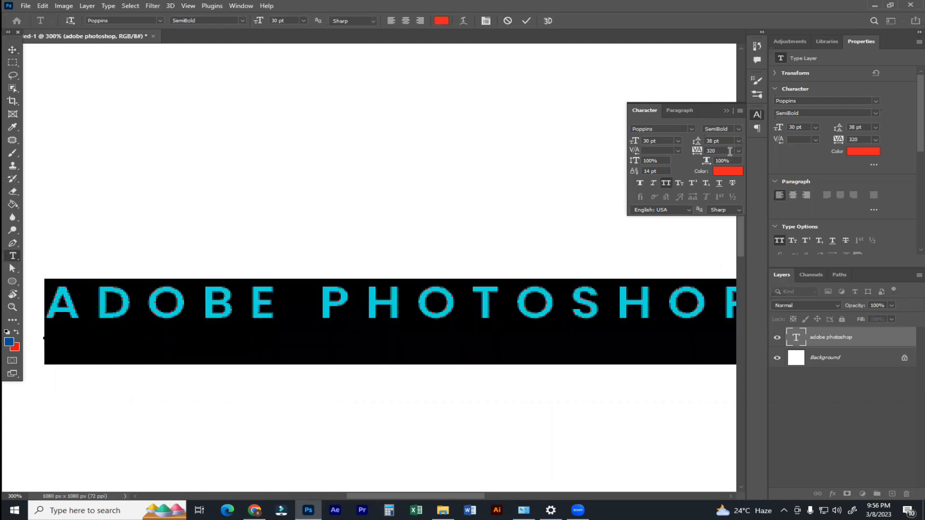
{"action": "left_click", "coordinate": [725, 151]}
{"action": "left_click", "coordinate": [314, 294]}
{"action": "left_click_drag", "start_coordinate": [74, 293], "coordinate": [439, 290]}
{"action": "left_click", "coordinate": [439, 290]}
{"action": "left_click", "coordinate": [222, 297]}
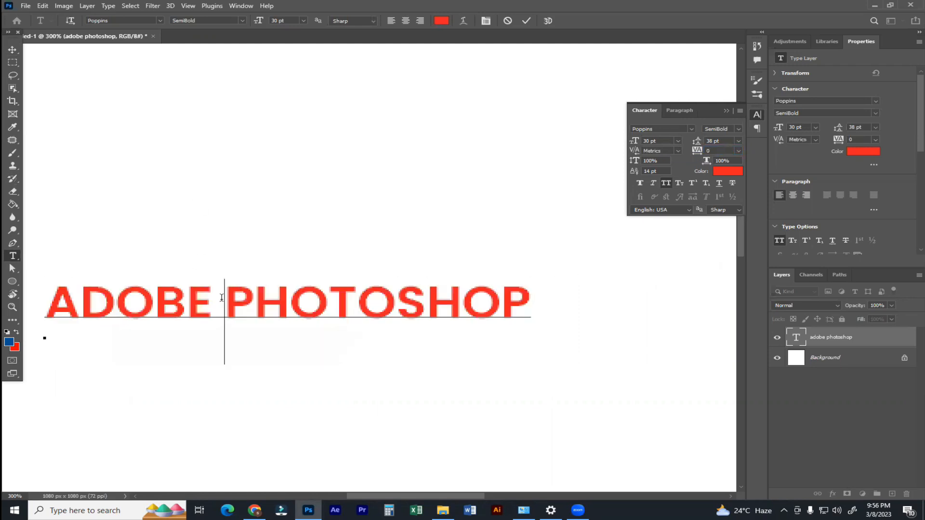
{"action": "left_click", "coordinate": [204, 294]}
{"action": "double_click", "coordinate": [101, 291]}
{"action": "left_click_drag", "start_coordinate": [235, 288], "coordinate": [687, 296]}
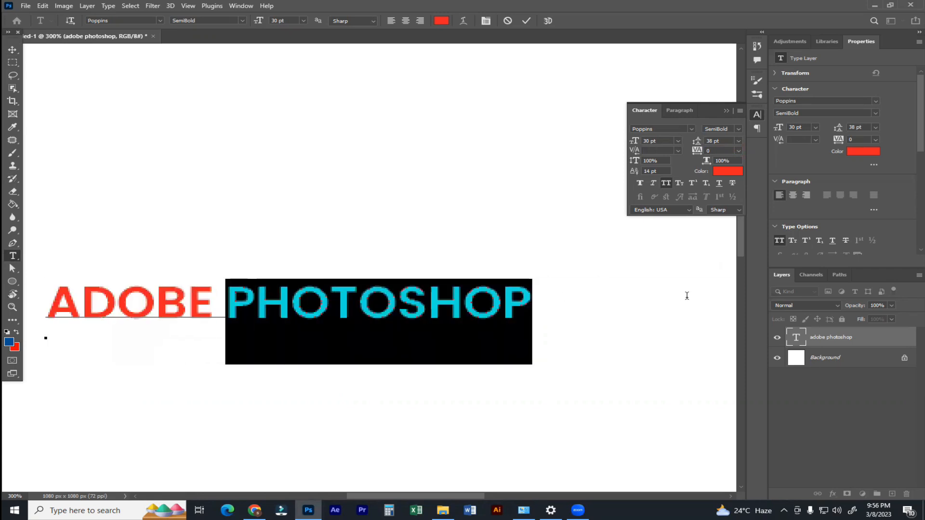
{"action": "left_click", "coordinate": [186, 295]}
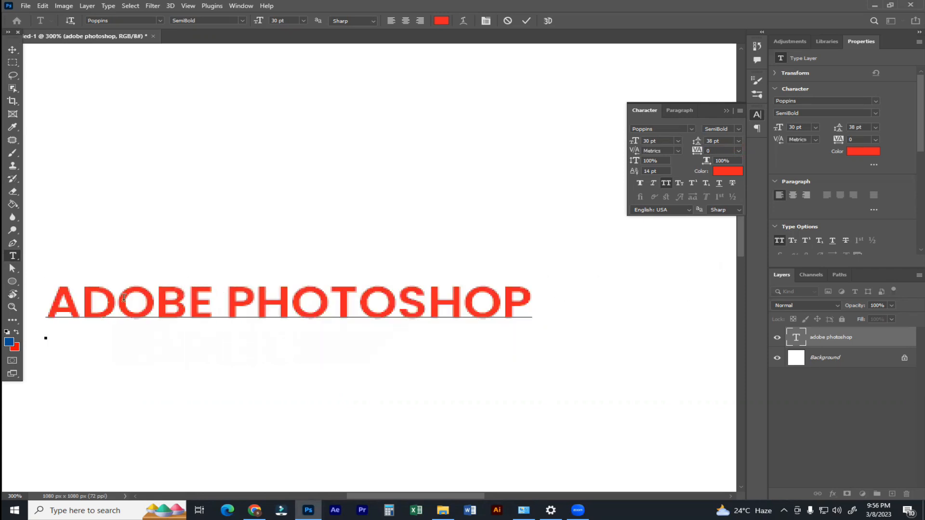
Select only the word PHOTOSHOP and raise its baseline shift to 24 pt
{"action": "left_click_drag", "start_coordinate": [223, 287], "coordinate": [657, 311]}
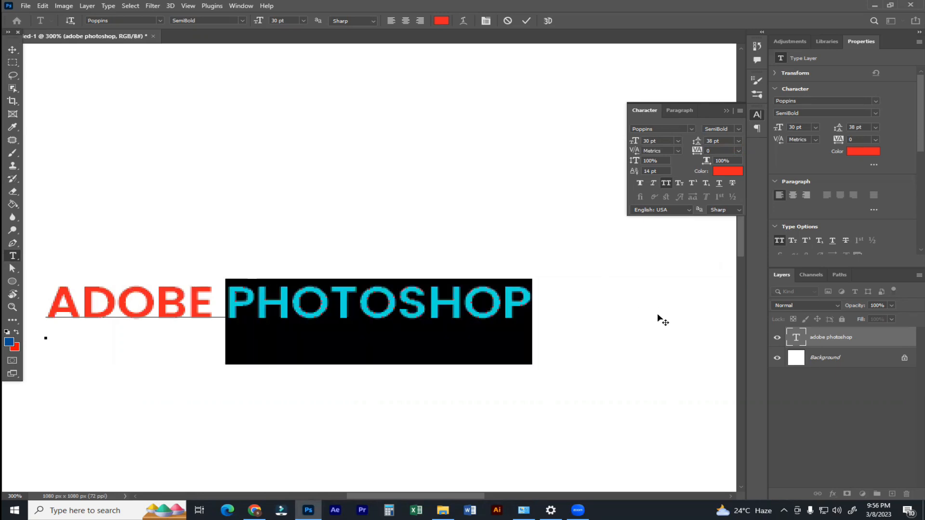
{"action": "left_click", "coordinate": [658, 172]}
{"action": "scroll", "coordinate": [659, 173], "scroll_direction": "up", "scroll_amount": 2}
{"action": "scroll", "coordinate": [658, 173], "scroll_direction": "up", "scroll_amount": 7}
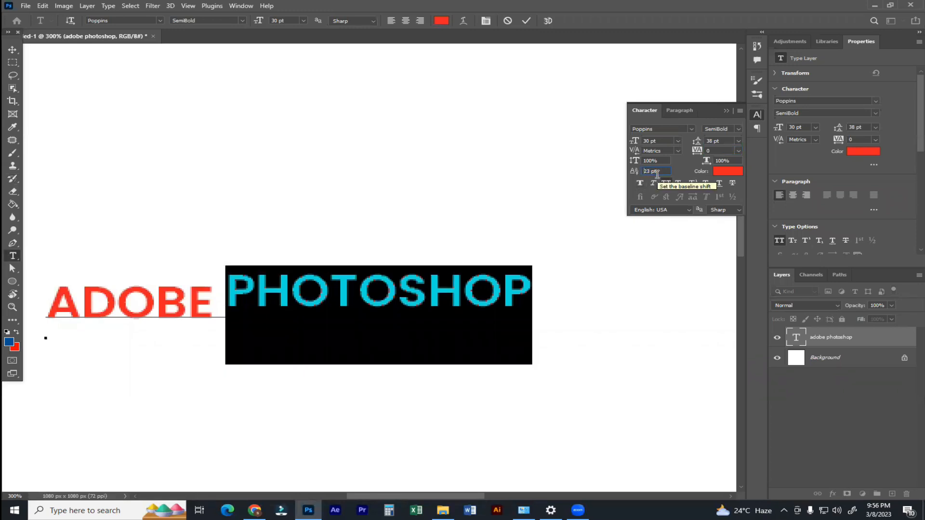
{"action": "left_click", "coordinate": [658, 172]}
{"action": "scroll", "coordinate": [657, 174], "scroll_direction": "up", "scroll_amount": 1}
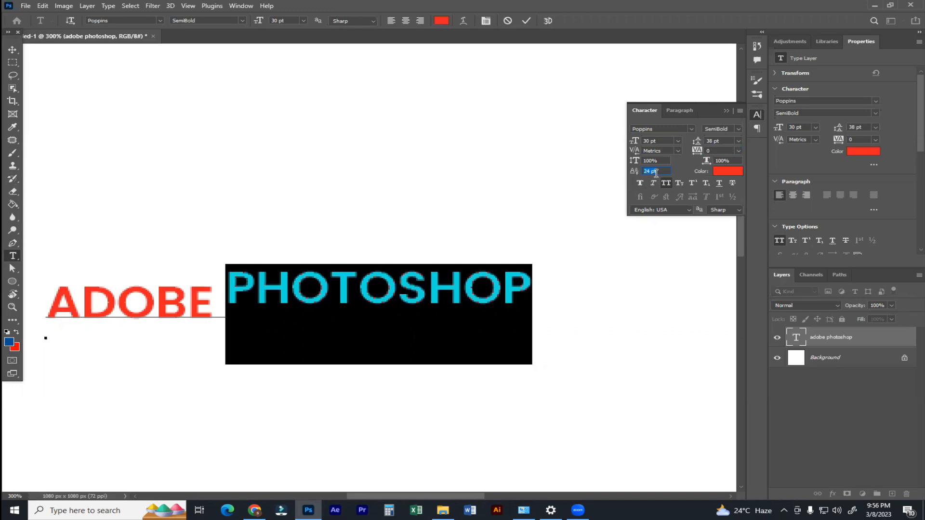
Lower the baseline shift of the word PHOTOSHOP to -3 pt and commit the text
{"action": "key", "text": "Down"}
{"action": "key", "text": "Down"}
{"action": "key", "text": "Down"}
{"action": "key", "text": "Down"}
{"action": "key", "text": "Down"}
{"action": "key", "text": "Down"}
{"action": "key", "text": "Down"}
{"action": "key", "text": "Down"}
{"action": "key", "text": "Down"}
{"action": "key", "text": "Down"}
{"action": "key", "text": "Down"}
{"action": "key", "text": "Down"}
{"action": "key", "text": "Down"}
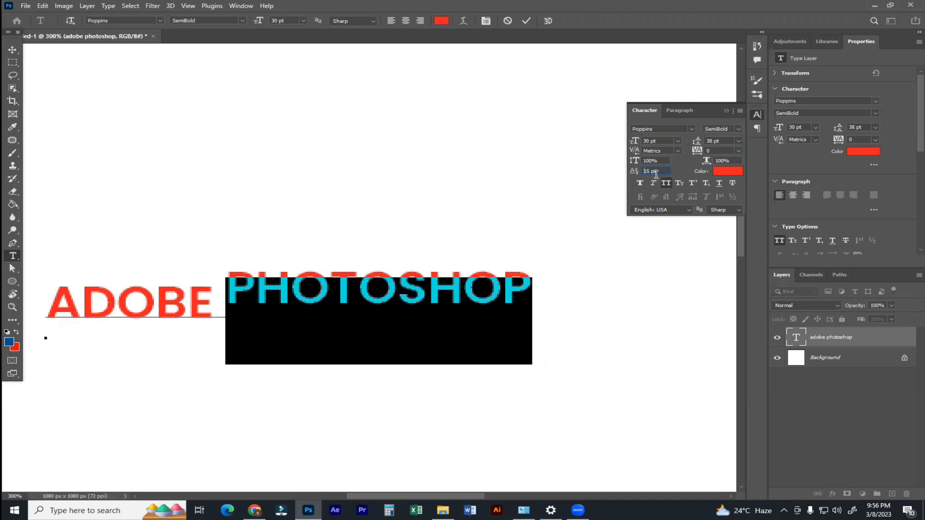
{"action": "key", "text": "Down"}
{"action": "key", "text": "Down"}
{"action": "key", "text": "Down"}
{"action": "key", "text": "Down"}
{"action": "key", "text": "Down"}
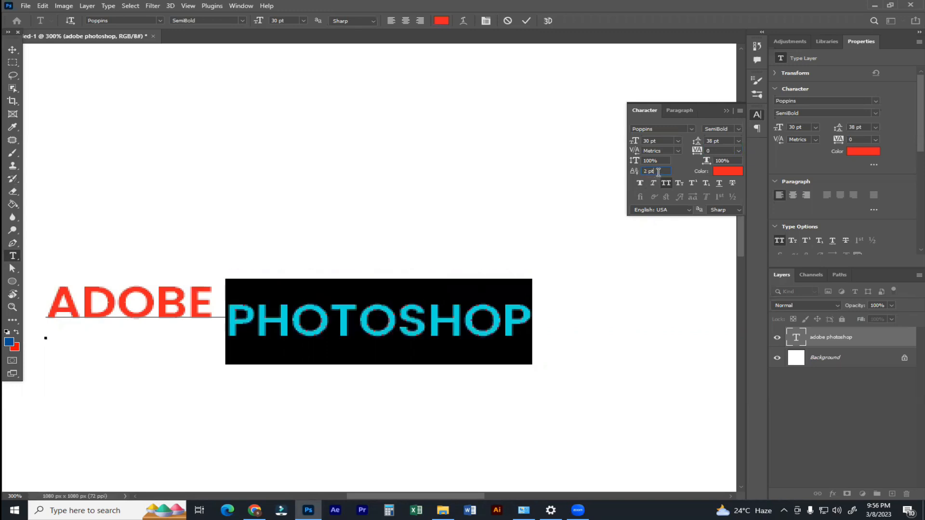
{"action": "key", "text": "Down"}
{"action": "key", "text": "Down"}
{"action": "key", "text": "Down"}
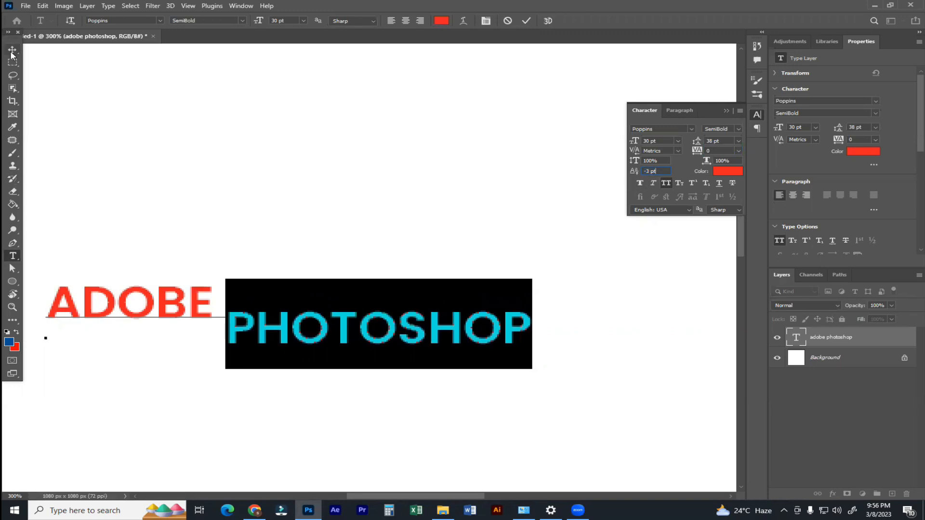
{"action": "left_click", "coordinate": [12, 50]}
Try moving the ADOBE PHOTOSHOP text layer upward with the Move tool, undoing each move
{"action": "left_click_drag", "start_coordinate": [392, 331], "coordinate": [455, 300]}
{"action": "key", "text": "ctrl+z"}
{"action": "double_click", "coordinate": [437, 334]}
{"action": "key", "text": "ctrl+a"}
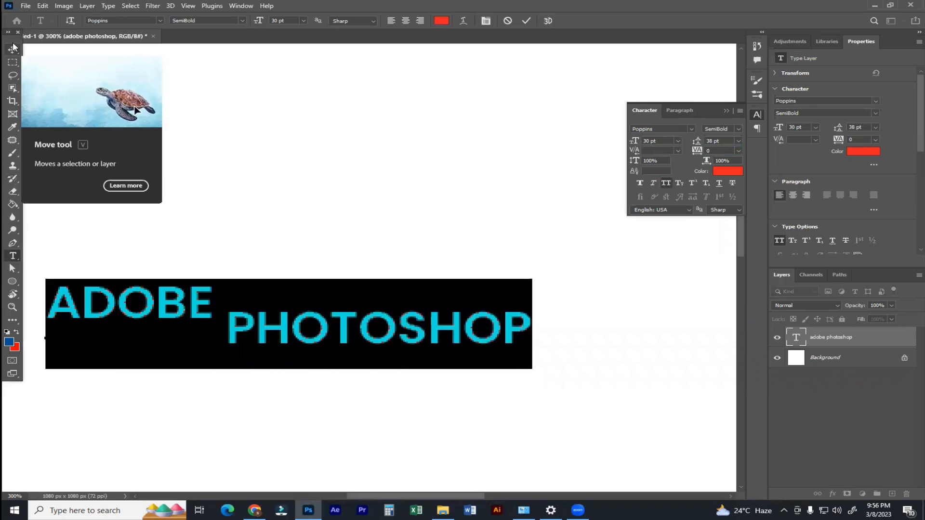
{"action": "left_click", "coordinate": [12, 47]}
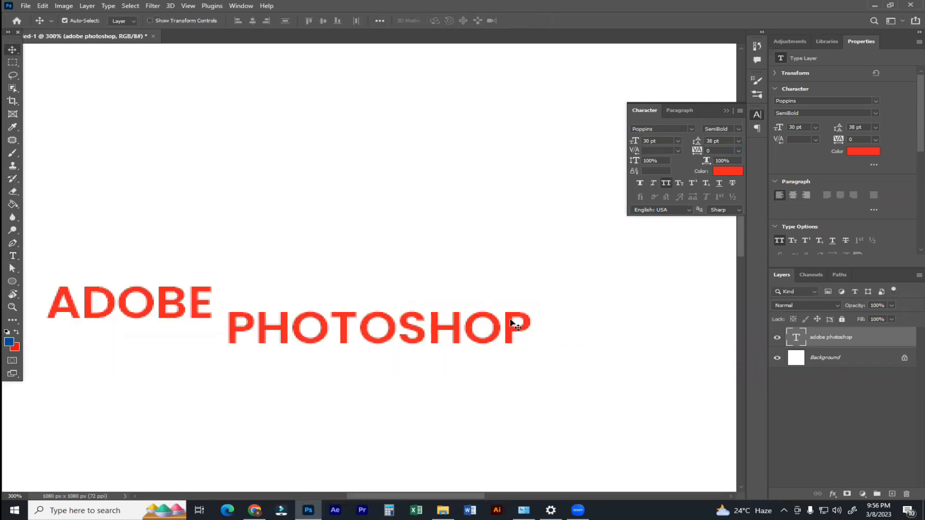
{"action": "left_click_drag", "start_coordinate": [515, 326], "coordinate": [533, 273]}
{"action": "key", "text": "ctrl+z"}
Reopen the ADOBE PHOTOSHOP text for editing, select the whole line and set its baseline shift to 0 pt
{"action": "double_click", "coordinate": [487, 335]}
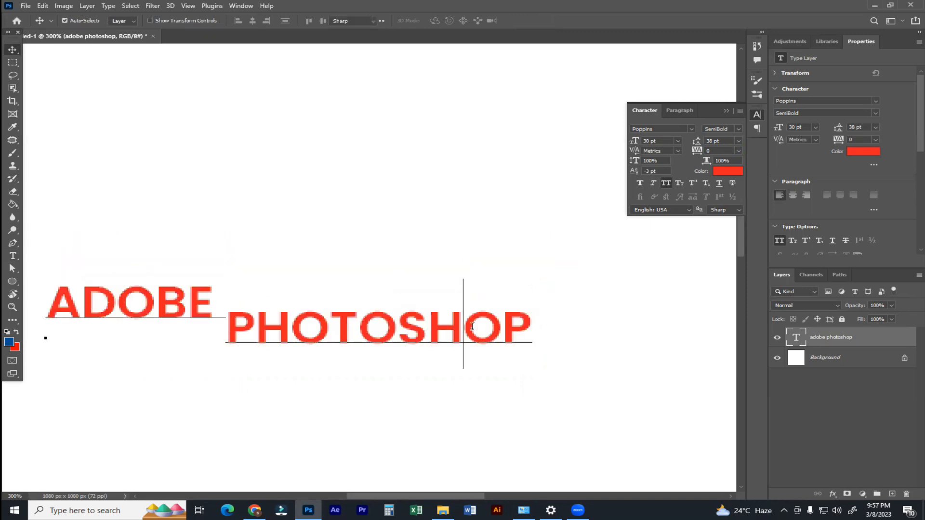
{"action": "key", "text": "ctrl+a"}
{"action": "left_click", "coordinate": [657, 171]}
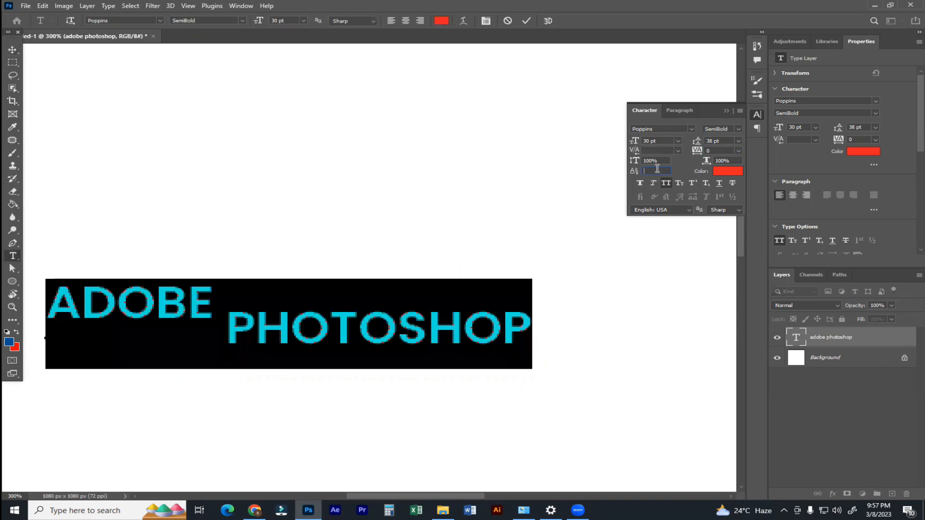
{"action": "type", "text": "0"}
{"action": "key", "text": "Return"}
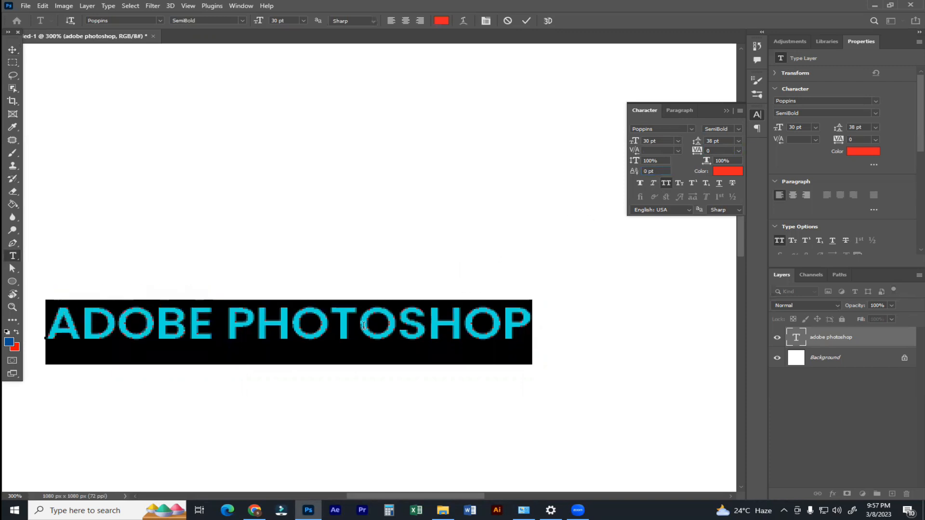
Change the colour of the selected line to the muted red c05f5f
{"action": "left_click", "coordinate": [728, 171]}
{"action": "left_click", "coordinate": [550, 269]}
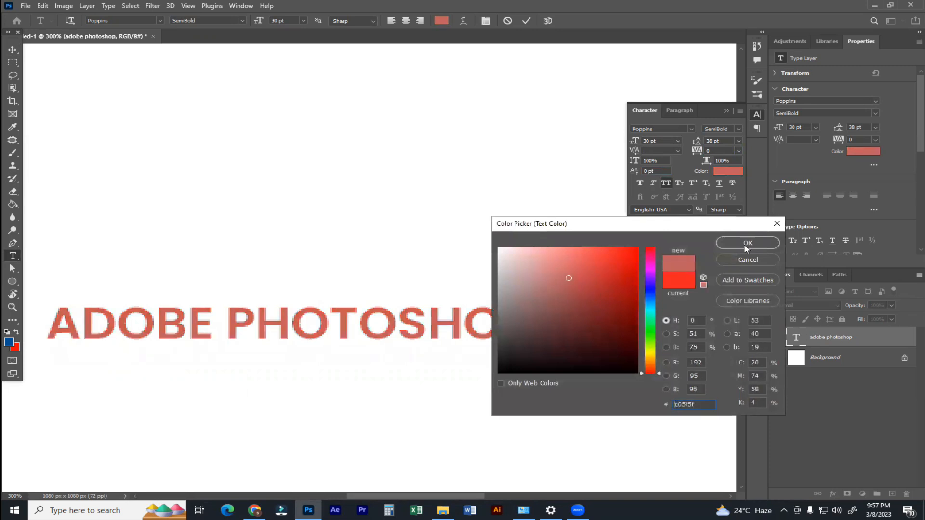
{"action": "left_click", "coordinate": [743, 244]}
Raise the horizontal scale of the selected line to 144% and reduce it to 124%
{"action": "left_click", "coordinate": [726, 160]}
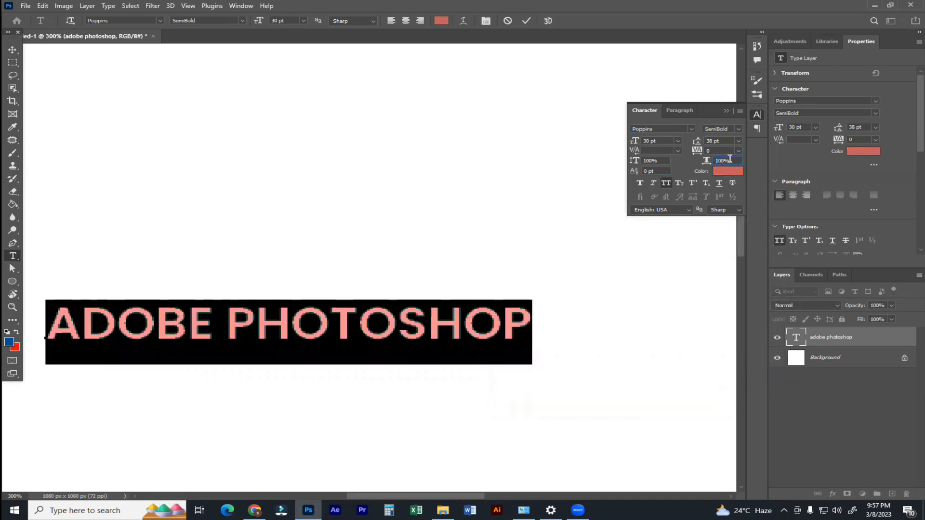
{"action": "key", "text": "Up"}
{"action": "key", "text": "Up"}
{"action": "key", "text": "Up"}
{"action": "key", "text": "Up"}
{"action": "key", "text": "shift+Up"}
{"action": "key", "text": "shift+Up"}
{"action": "key", "text": "shift+Up"}
{"action": "key", "text": "shift+Up"}
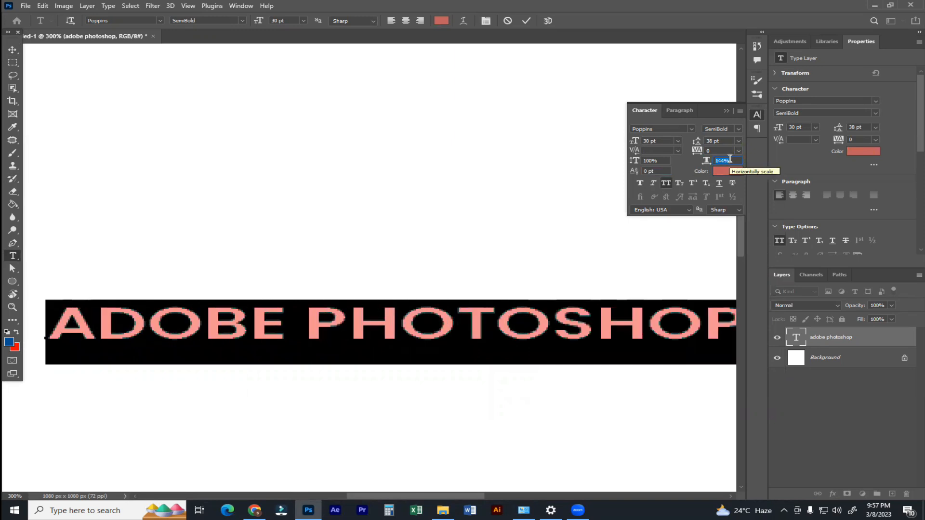
{"action": "key", "text": "shift+Down"}
{"action": "key", "text": "shift+Down"}
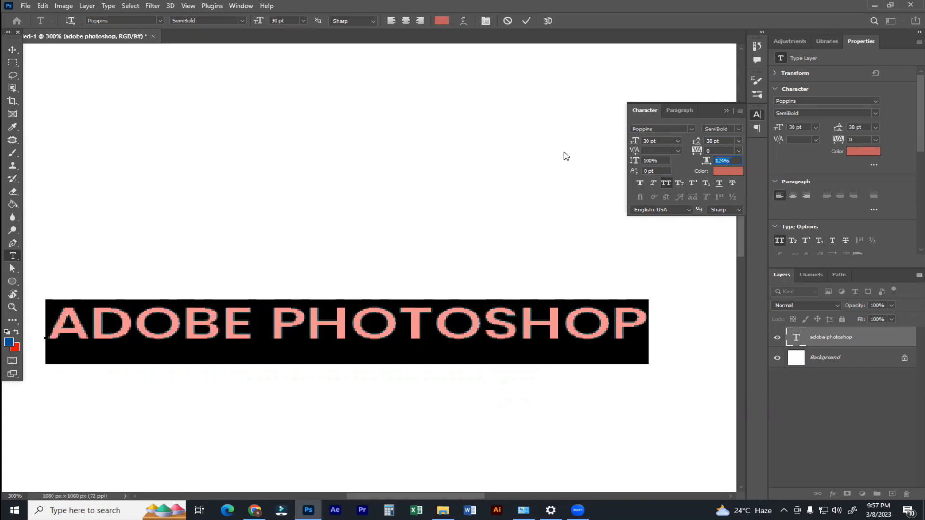
Raise the vertical scale of the selected line to 106%
{"action": "left_click", "coordinate": [634, 161]}
{"action": "key", "text": "Up"}
{"action": "key", "text": "Up"}
{"action": "key", "text": "Up"}
{"action": "key", "text": "Up"}
{"action": "key", "text": "Up"}
{"action": "key", "text": "Up"}
{"action": "key", "text": "Up"}
{"action": "key", "text": "Up"}
Reset both the vertical and the horizontal scale of the text to 100%
{"action": "type", "text": "1"}
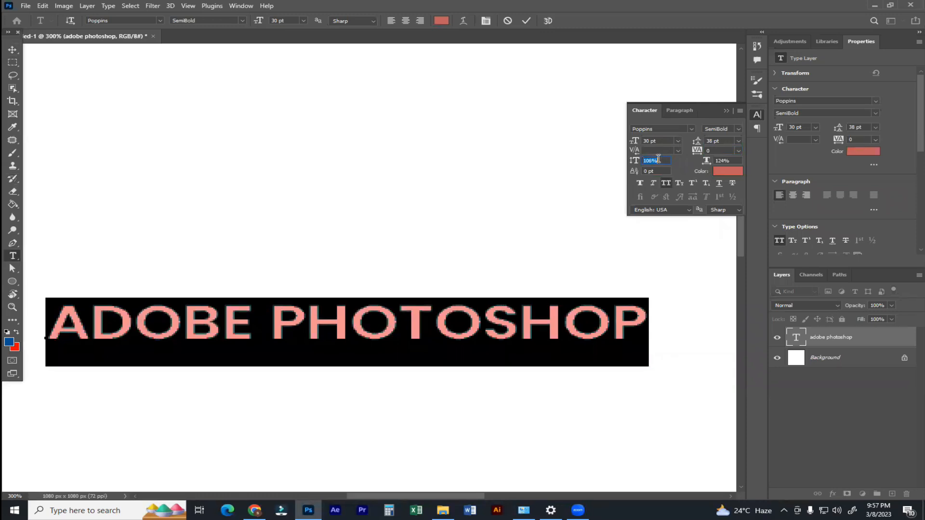
{"action": "type", "text": "00"}
{"action": "key", "text": "Return"}
{"action": "double_click", "coordinate": [727, 161]}
{"action": "type", "text": "100"}
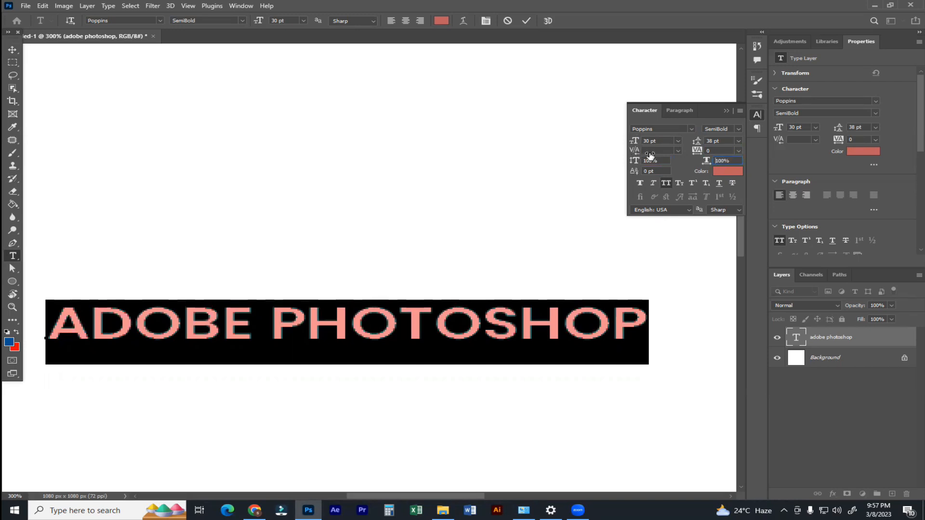
{"action": "key", "text": "Return"}
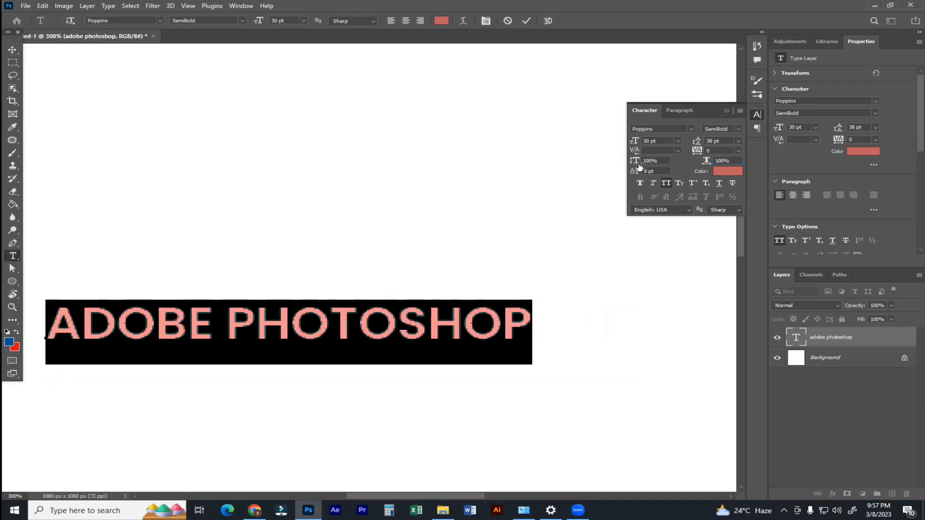
Commit the text, reselect the whole line and try recolouring it bright red, fb0b0b
{"action": "left_click", "coordinate": [784, 511]}
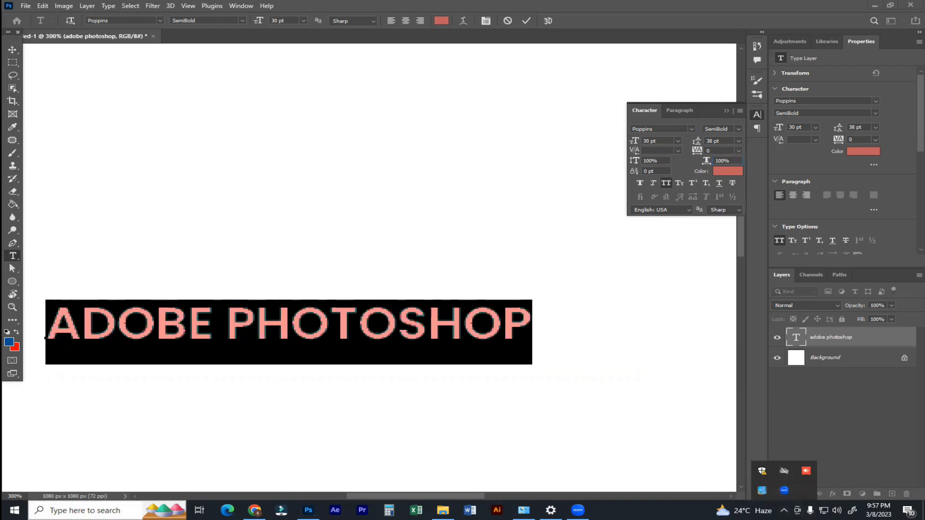
{"action": "left_click", "coordinate": [12, 49]}
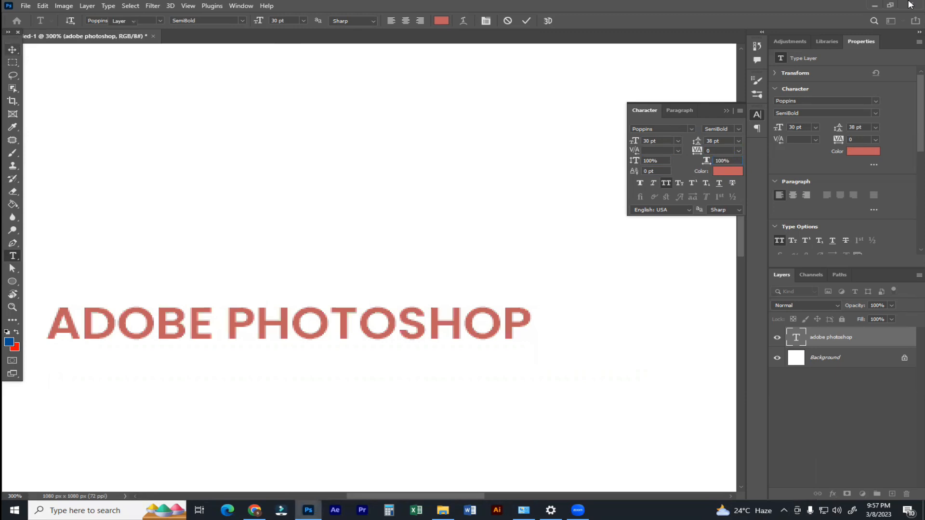
{"action": "double_click", "coordinate": [448, 313]}
{"action": "key", "text": "ctrl+a"}
{"action": "left_click", "coordinate": [727, 171]}
{"action": "type", "text": "ff0000"}
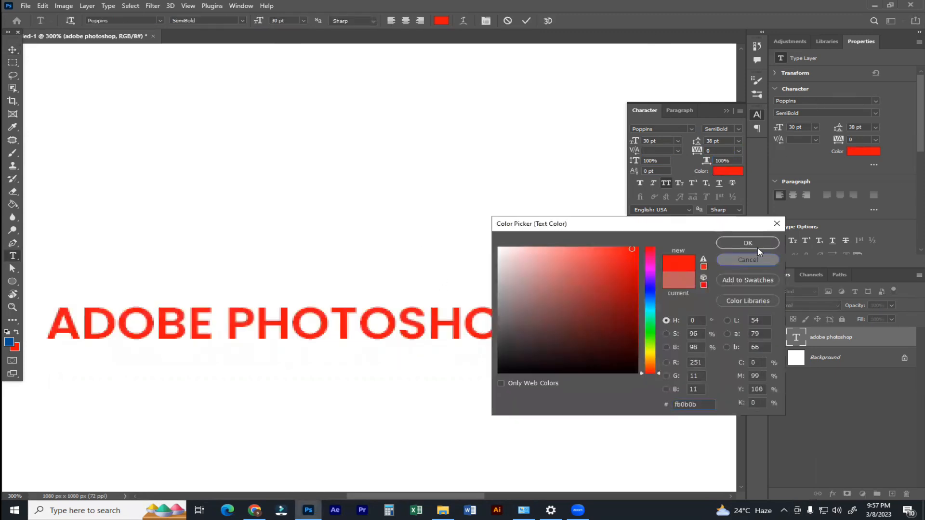
{"action": "left_click", "coordinate": [754, 245]}
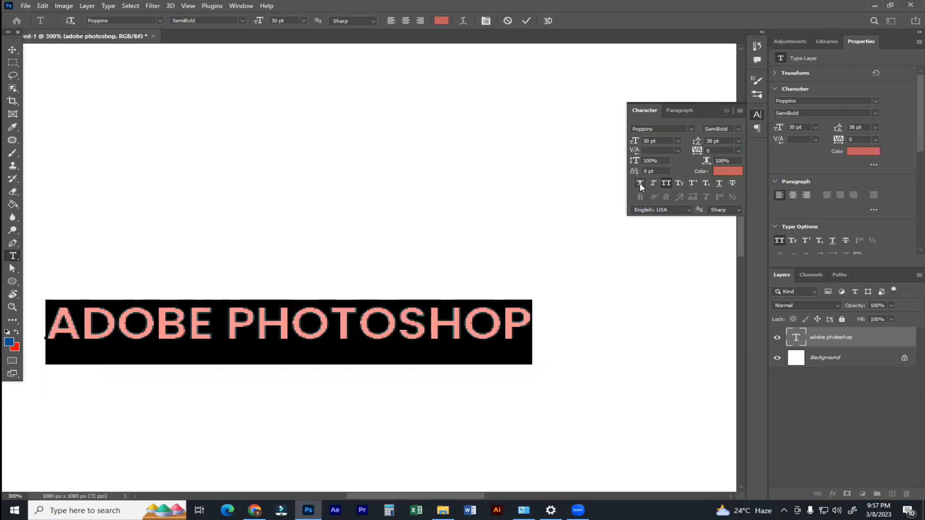
Apply the Poppins Bold style with Faux Bold to the line, and switch the style to Regular
{"action": "left_click", "coordinate": [739, 130]}
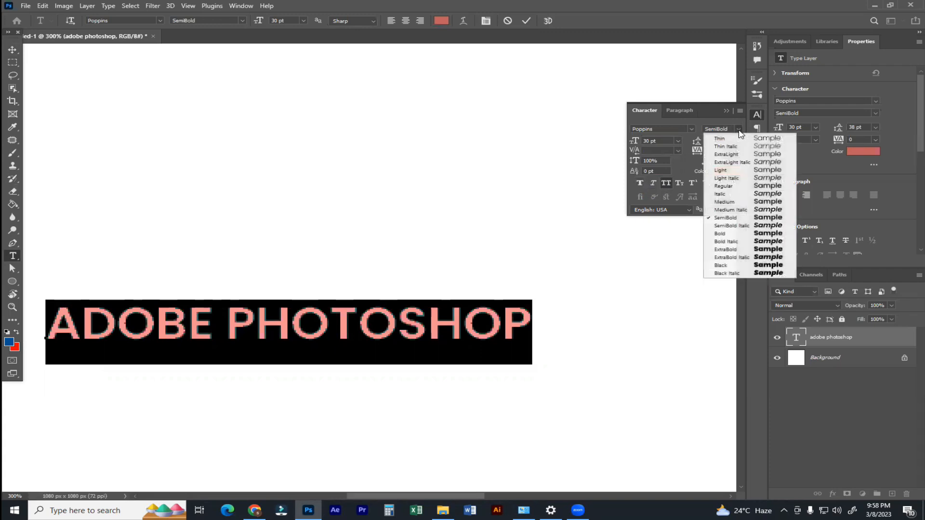
{"action": "left_click", "coordinate": [720, 234]}
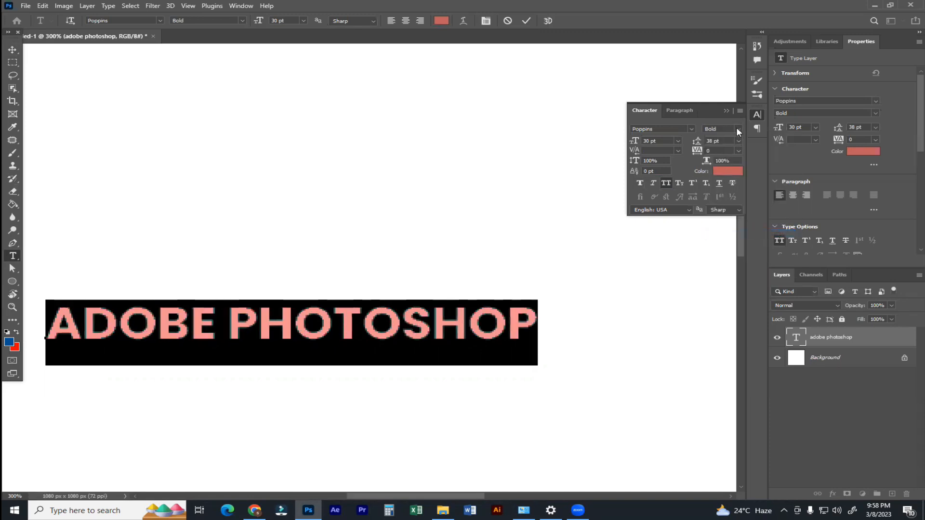
{"action": "left_click", "coordinate": [640, 183]}
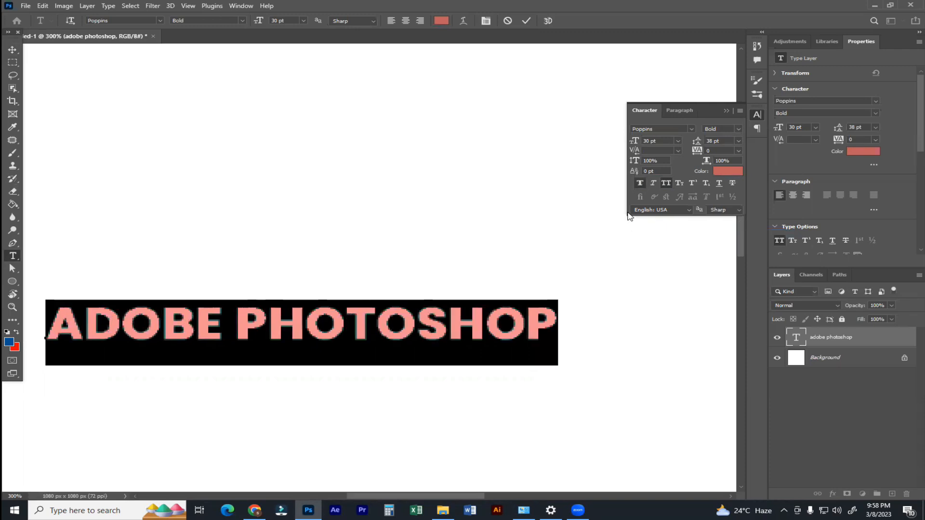
{"action": "left_click", "coordinate": [739, 131]}
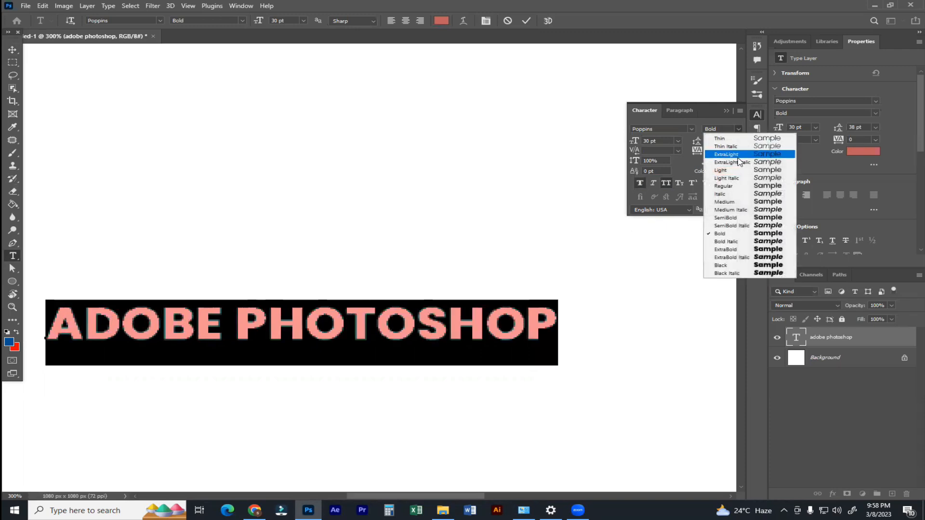
{"action": "left_click", "coordinate": [732, 187]}
Toggle Faux Bold on and off for the Regular-style line, leaving it off
{"action": "left_click", "coordinate": [641, 184]}
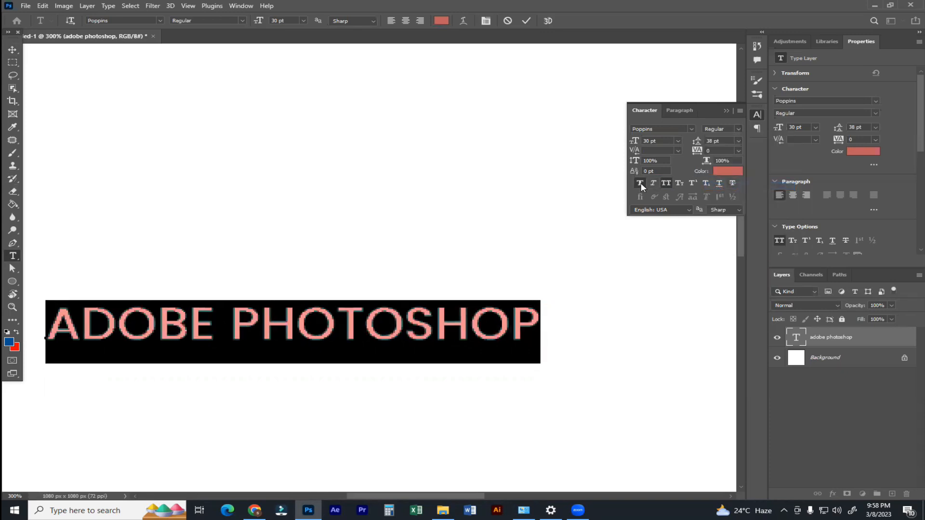
{"action": "left_click", "coordinate": [641, 183]}
{"action": "left_click", "coordinate": [643, 184]}
{"action": "left_click", "coordinate": [645, 183]}
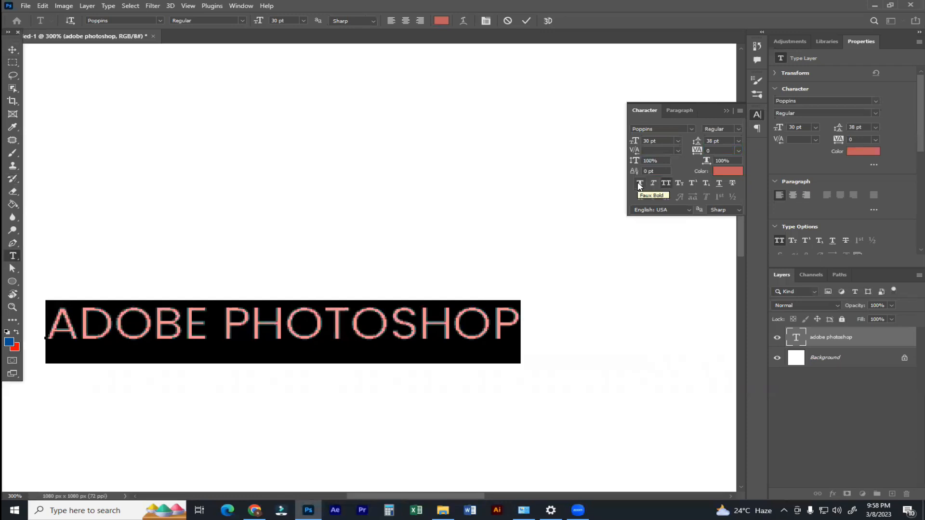
{"action": "left_click", "coordinate": [640, 184]}
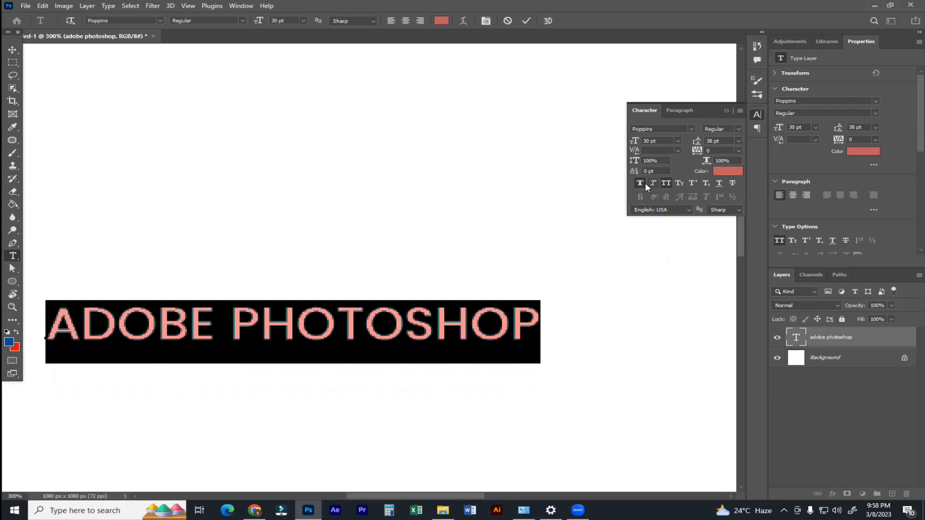
{"action": "left_click", "coordinate": [641, 184]}
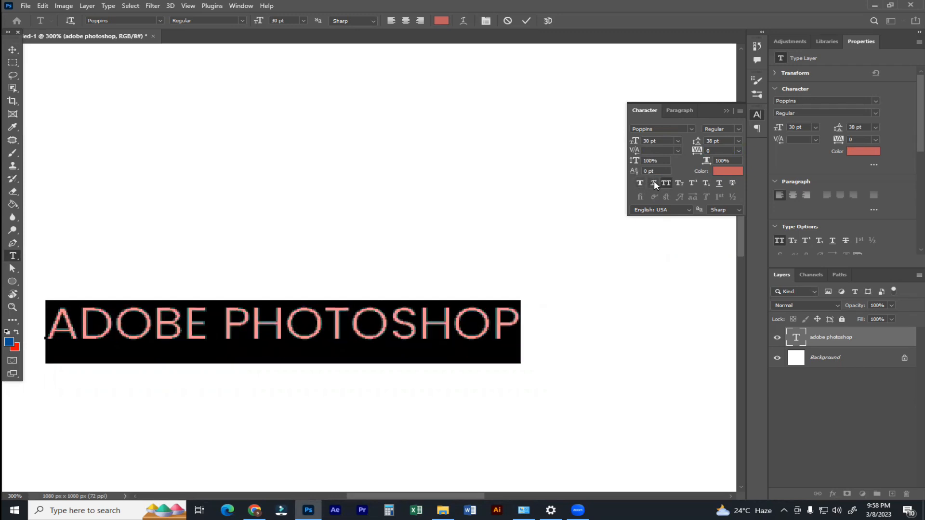
Toggle Faux Italic on and off, turn off All Caps for the line and commit the text
{"action": "left_click", "coordinate": [653, 184]}
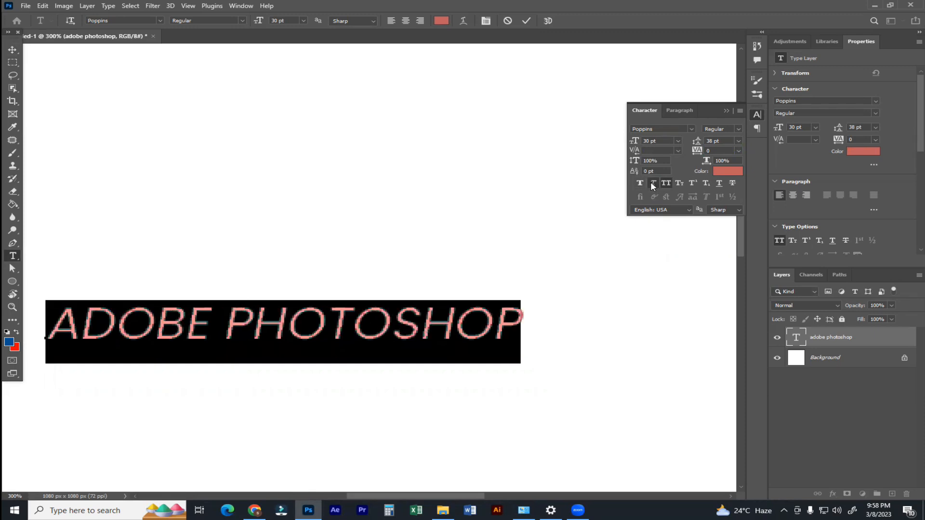
{"action": "left_click", "coordinate": [652, 183]}
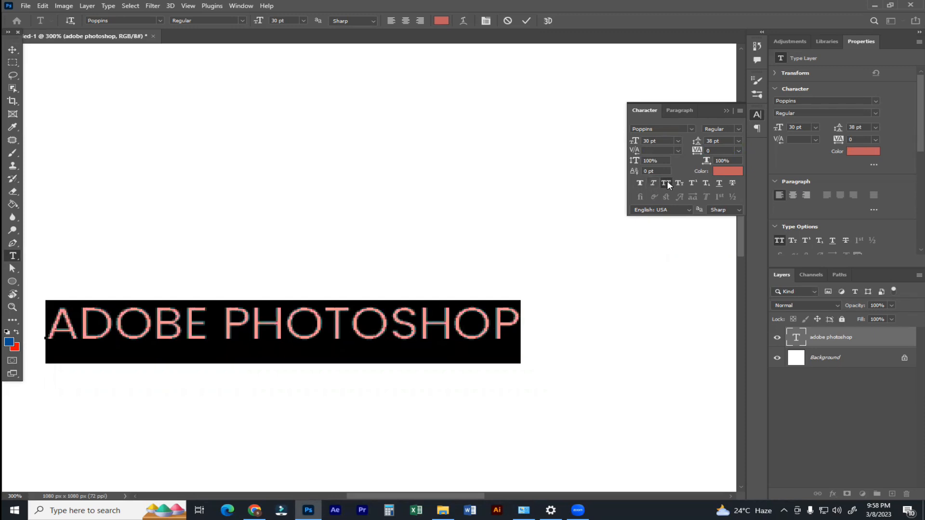
{"action": "left_click", "coordinate": [667, 184]}
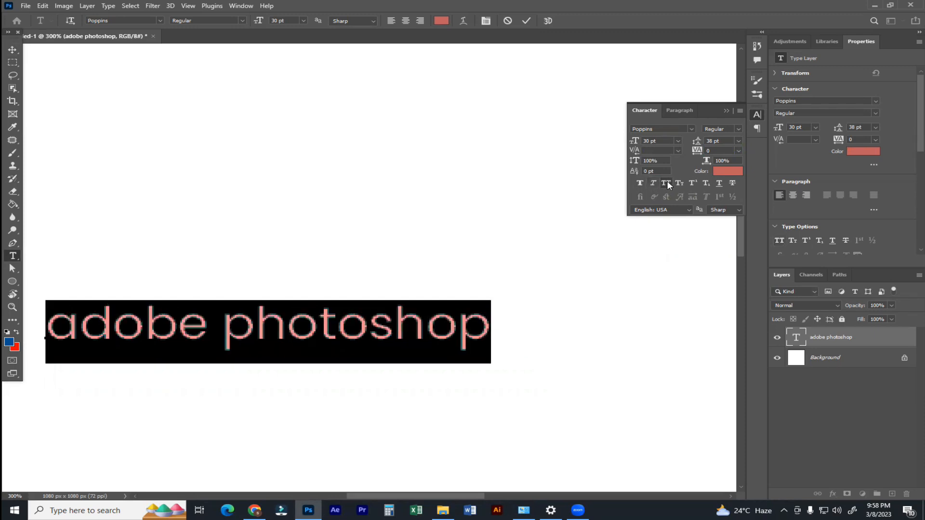
{"action": "key", "text": "ctrl+Return"}
{"action": "key", "text": "v"}
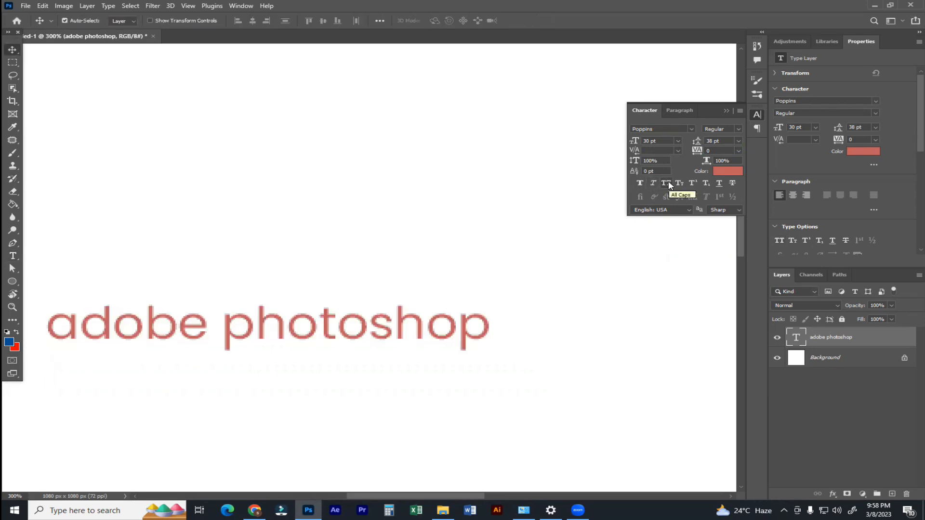
Reopen the text for editing and replace the first letter of adobe with a capital A
{"action": "double_click", "coordinate": [427, 329]}
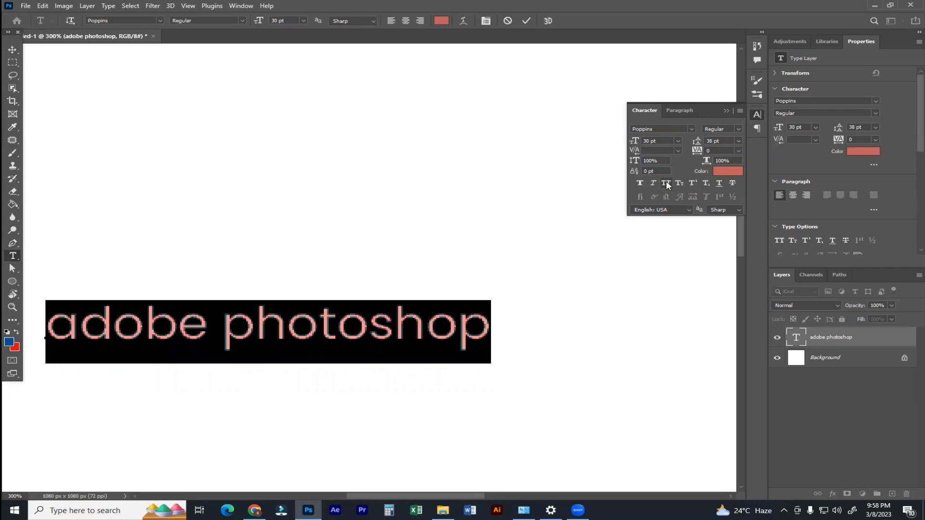
{"action": "left_click", "coordinate": [79, 322]}
{"action": "key", "text": "Left"}
{"action": "key", "text": "Delete"}
{"action": "type", "text": "A"}
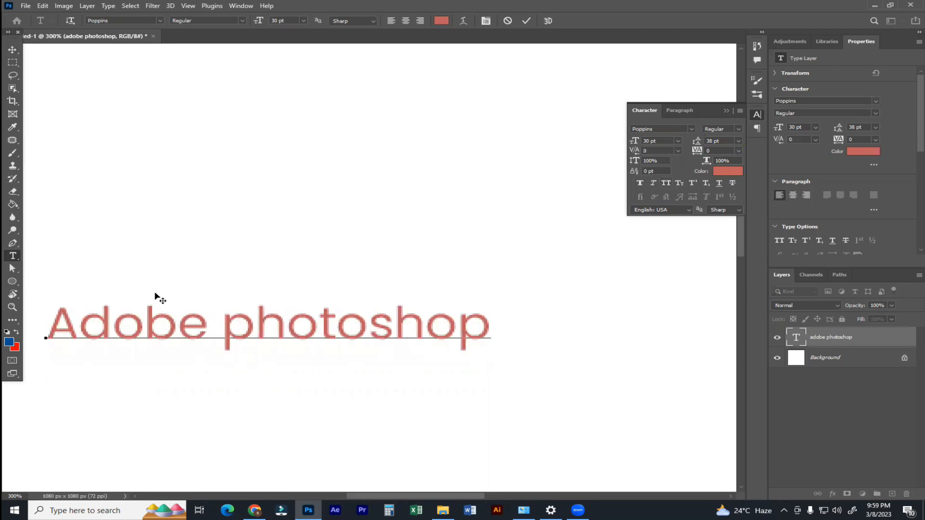
Replace the first letter of photoshop with a capital P so the line reads Adobe Photoshop
{"action": "key", "text": "ctrl+a"}
{"action": "left_click", "coordinate": [260, 323]}
{"action": "left_click_drag", "start_coordinate": [51, 330], "coordinate": [73, 328]}
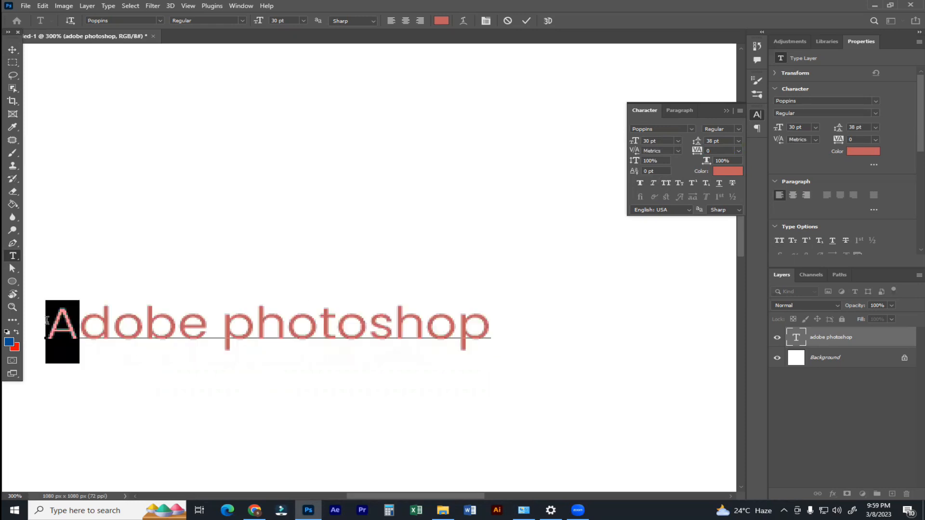
{"action": "left_click", "coordinate": [248, 323]}
{"action": "key", "text": "BackSpace"}
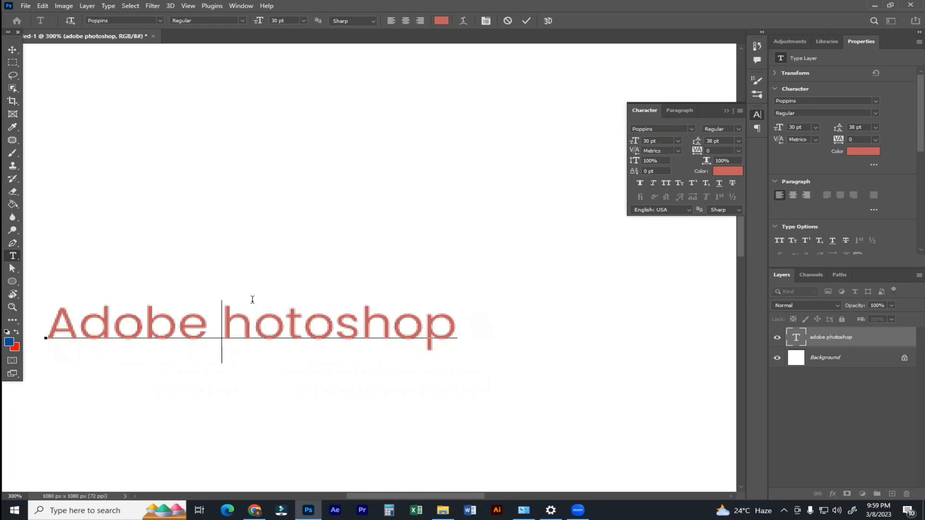
{"action": "type", "text": "p"}
{"action": "key", "text": "BackSpace"}
{"action": "type", "text": "P"}
Select the whole Adobe Photoshop line and toggle All Caps and Small Caps on and off in turn
{"action": "key", "text": "ctrl+a"}
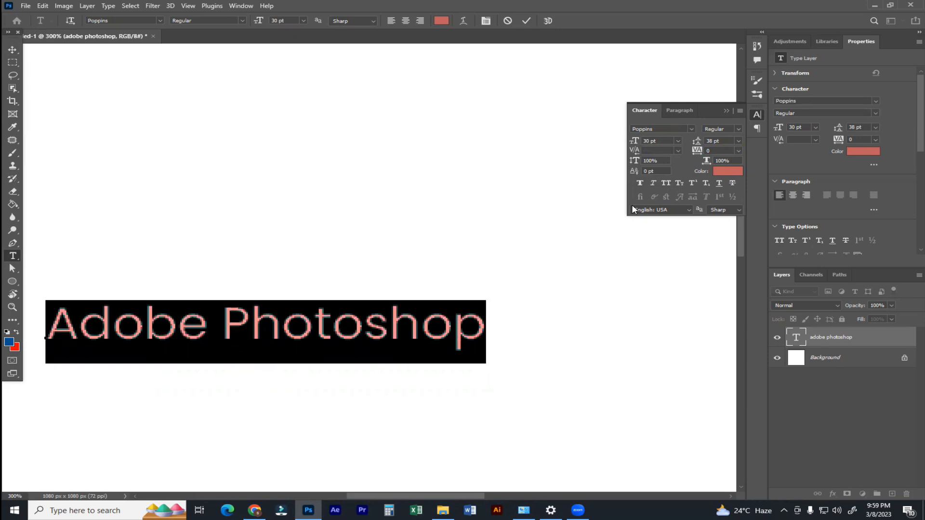
{"action": "left_click", "coordinate": [669, 183]}
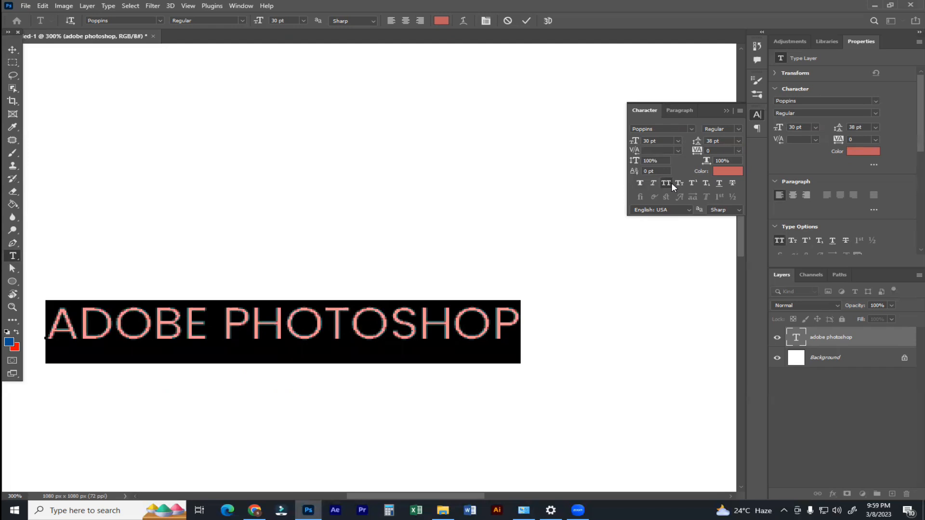
{"action": "left_click", "coordinate": [666, 182]}
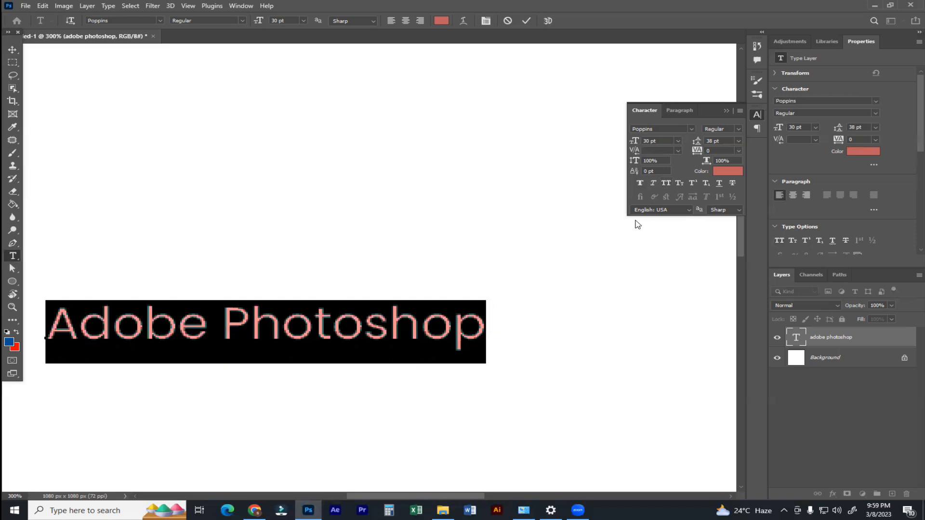
{"action": "left_click", "coordinate": [679, 183]}
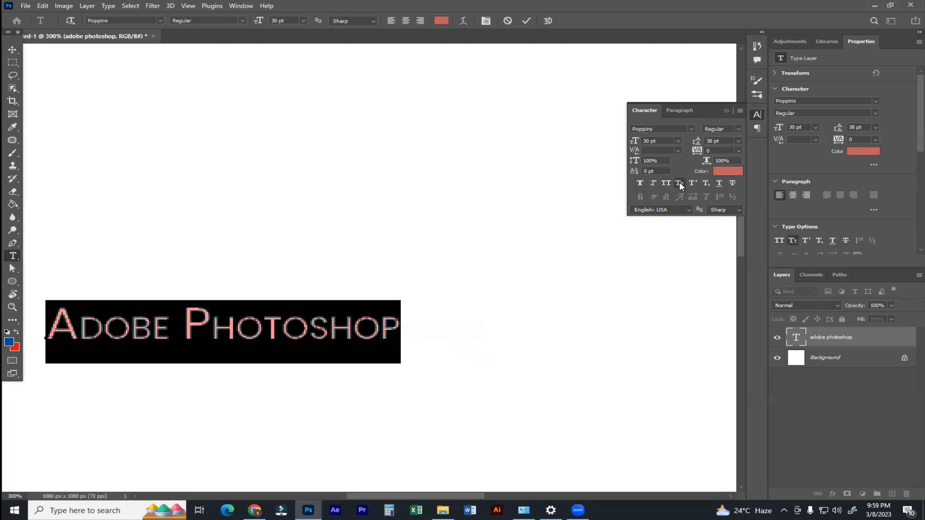
{"action": "left_click", "coordinate": [679, 184]}
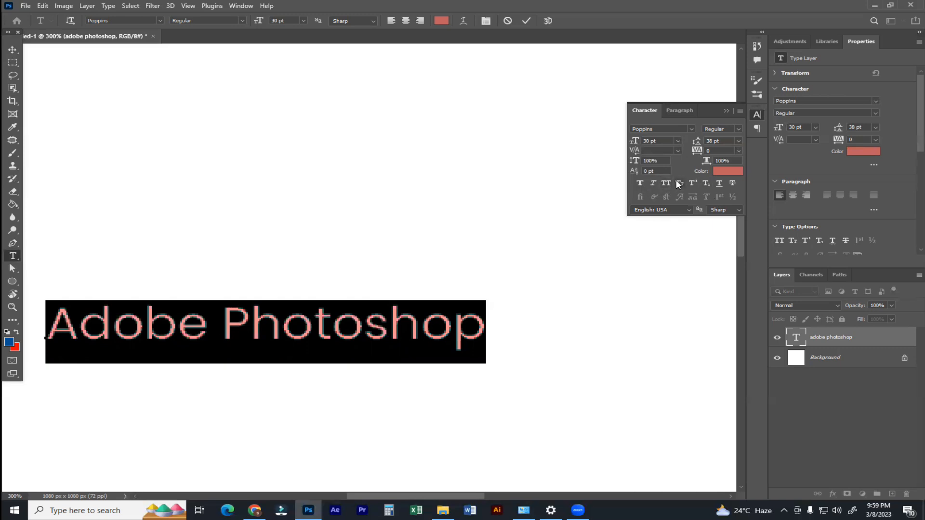
Apply All Caps to the whole Adobe Photoshop line, switch it to Small Caps, and move the committed text up and to the right
{"action": "left_click", "coordinate": [283, 330]}
{"action": "key", "text": "ctrl"}
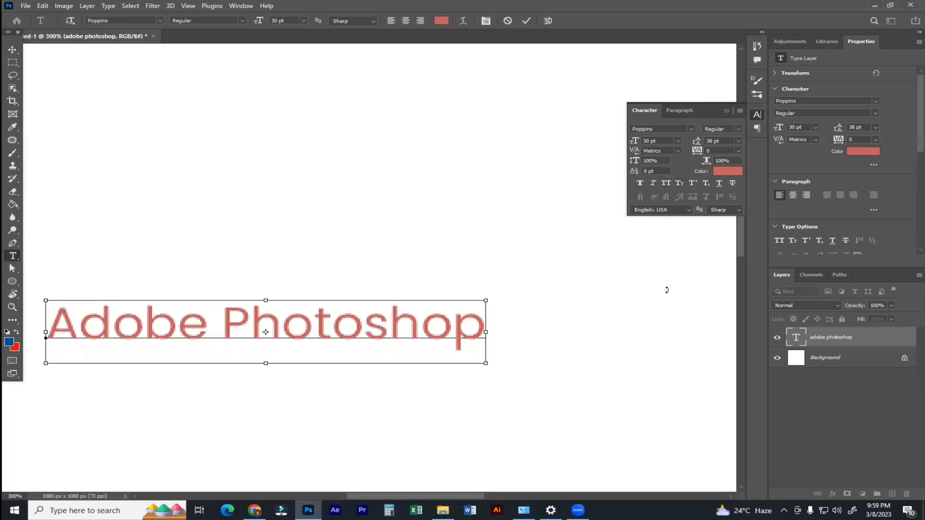
{"action": "key", "text": "ctrl+a"}
{"action": "left_click", "coordinate": [664, 184]}
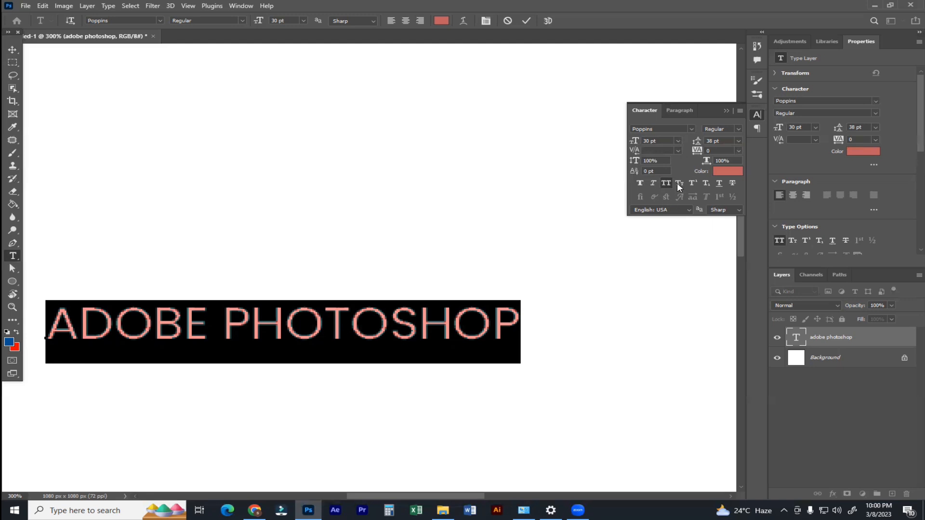
{"action": "left_click", "coordinate": [678, 183]}
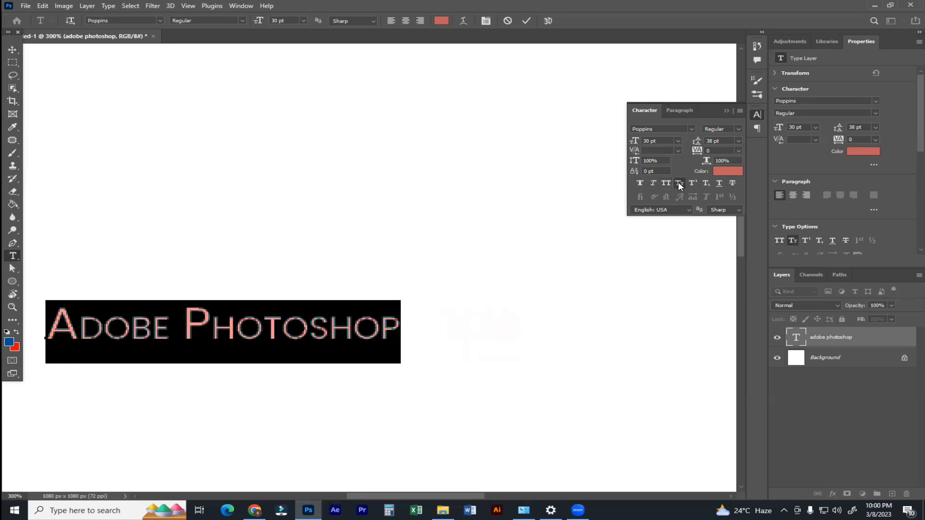
{"action": "left_click", "coordinate": [13, 50]}
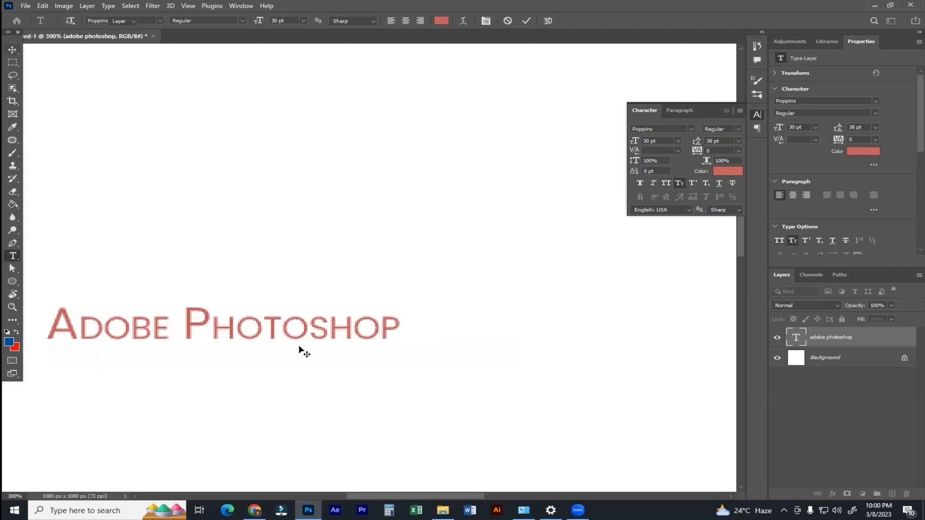
{"action": "left_click_drag", "start_coordinate": [274, 337], "coordinate": [363, 302]}
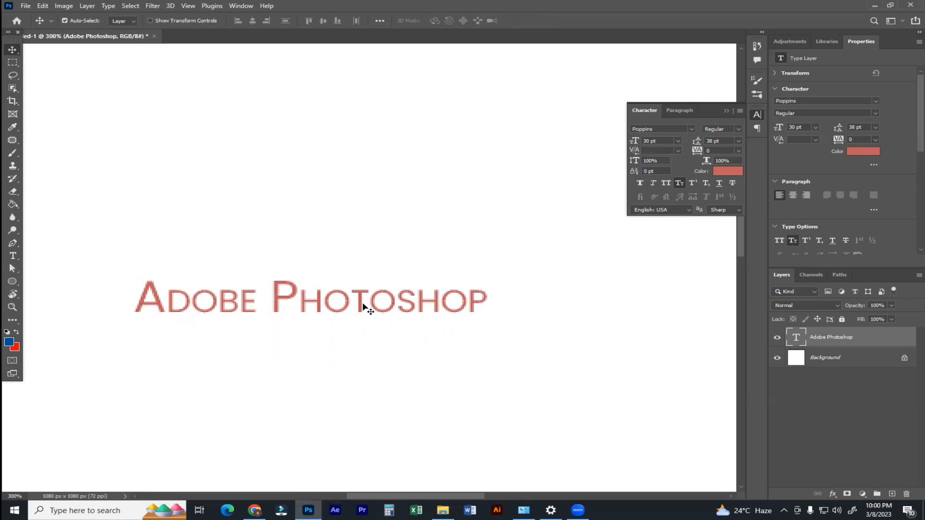
Turn off Small Caps for the whole Adobe Photoshop line, toggle Superscript on and off, and commit the text
{"action": "double_click", "coordinate": [362, 302]}
{"action": "key", "text": "ctrl+a"}
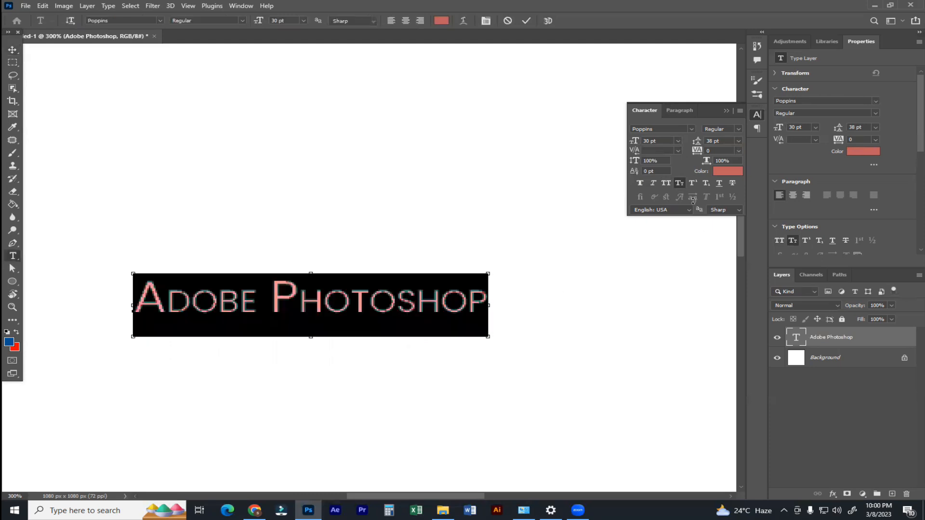
{"action": "left_click", "coordinate": [681, 183]}
{"action": "left_click", "coordinate": [692, 183]}
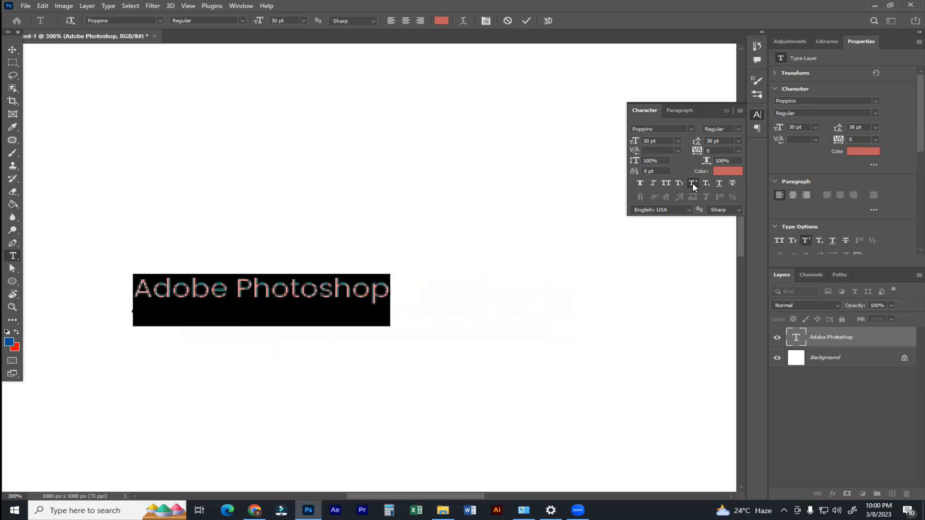
{"action": "left_click", "coordinate": [693, 183]}
{"action": "left_click", "coordinate": [12, 49]}
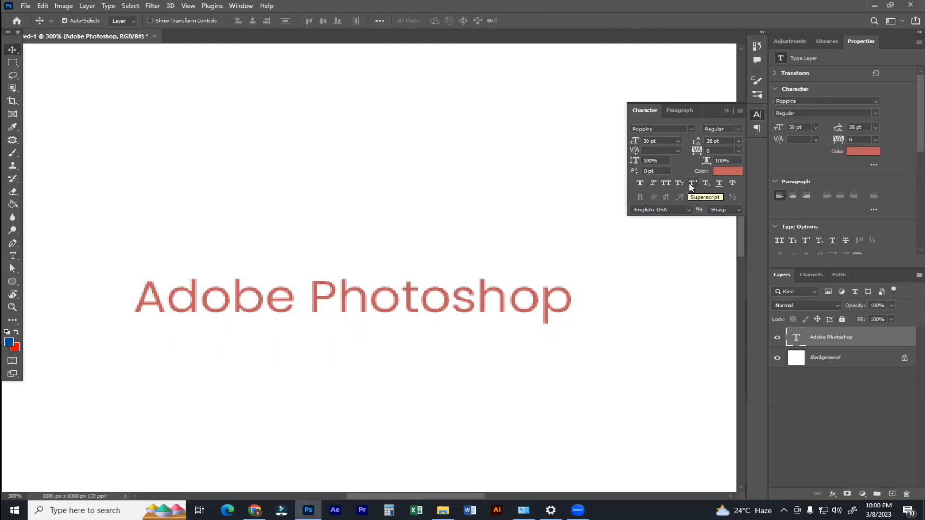
Move the Adobe Photoshop line lower on the canvas and add a separate text reading A2 above it
{"action": "left_click_drag", "start_coordinate": [364, 157], "coordinate": [384, 240]}
{"action": "key", "text": "t"}
{"action": "left_click", "coordinate": [368, 231]}
{"action": "type", "text": "A2"}
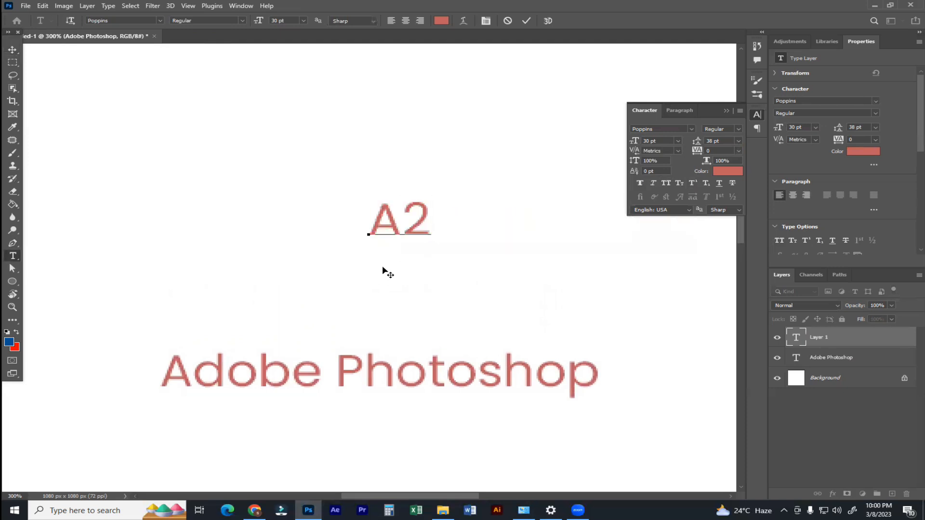
Select the whole A2 text, toggle Superscript on and off, and turn on Small Caps
{"action": "left_click", "coordinate": [400, 217]}
{"action": "left_click_drag", "start_coordinate": [373, 208], "coordinate": [402, 209]}
{"action": "left_click", "coordinate": [403, 209]}
{"action": "double_click", "coordinate": [386, 208]}
{"action": "left_click_drag", "start_coordinate": [403, 212], "coordinate": [433, 212]}
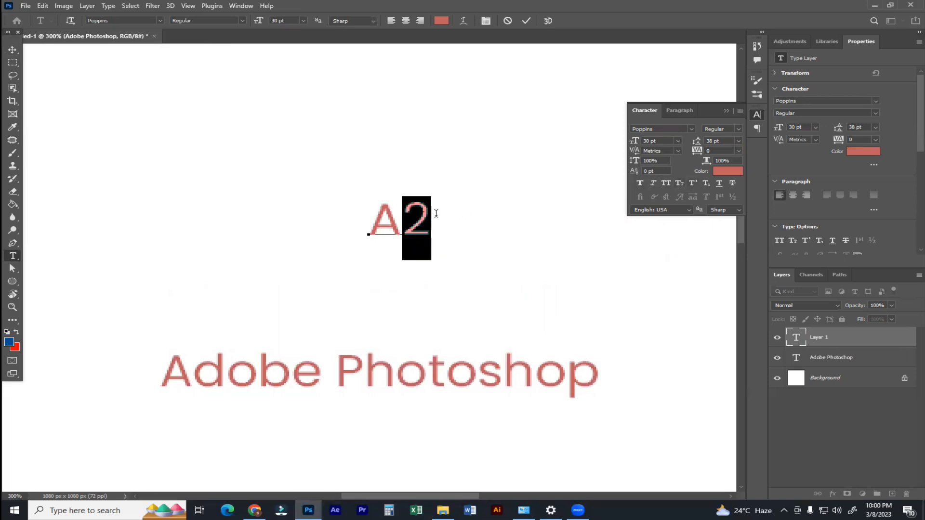
{"action": "left_click", "coordinate": [405, 223]}
{"action": "left_click_drag", "start_coordinate": [377, 212], "coordinate": [450, 212]}
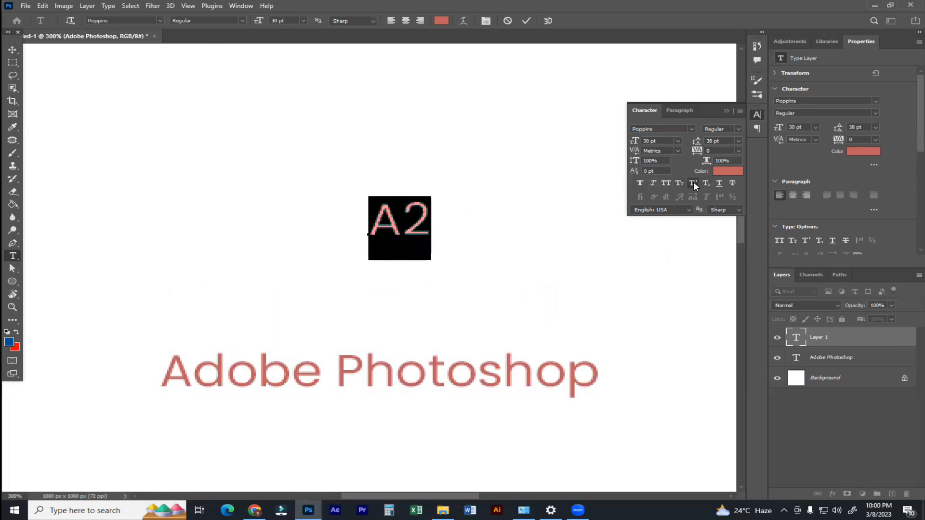
{"action": "left_click", "coordinate": [693, 183]}
{"action": "left_click", "coordinate": [686, 183]}
{"action": "left_click", "coordinate": [689, 182]}
Select only the 2 in A2, make it superscript and commit the text
{"action": "key", "text": "Right"}
{"action": "key", "text": "shift+Left"}
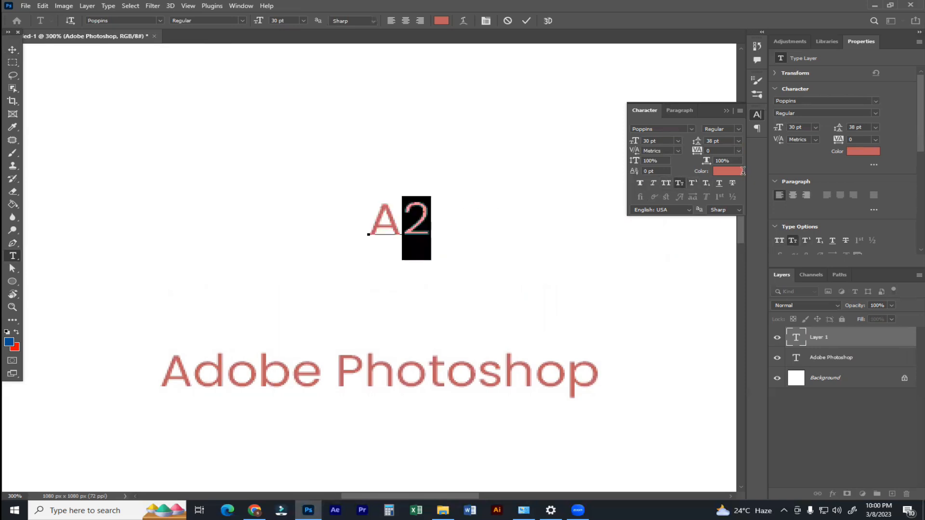
{"action": "left_click", "coordinate": [694, 182]}
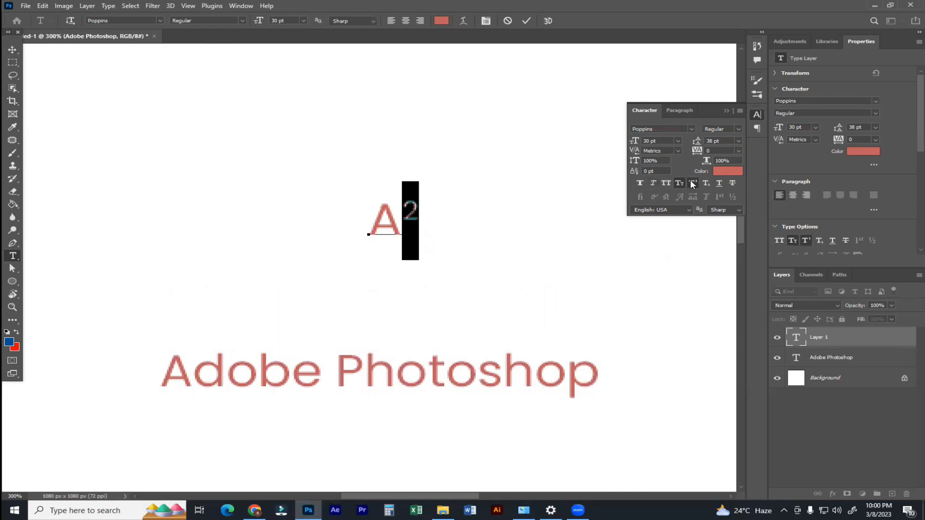
{"action": "left_click", "coordinate": [408, 213]}
{"action": "left_click", "coordinate": [15, 50]}
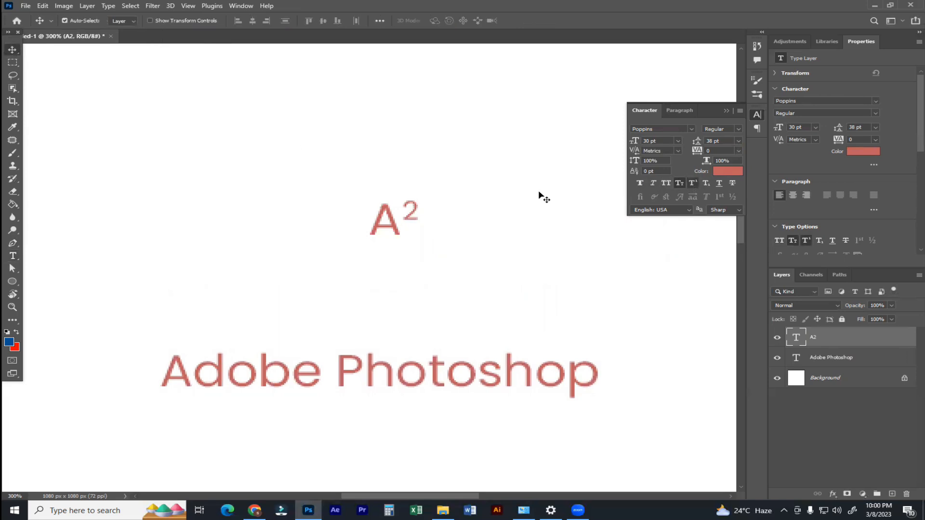
Delete the A2 text layer and create a fresh text reading A2 above the Adobe Photoshop line
{"action": "key", "text": "Delete"}
{"action": "key", "text": "t"}
{"action": "left_click", "coordinate": [395, 212]}
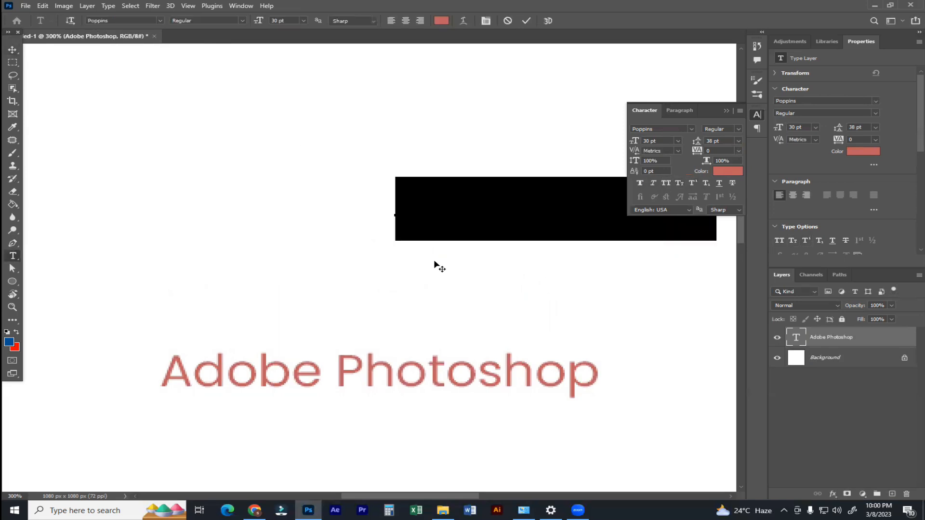
{"action": "type", "text": "A"}
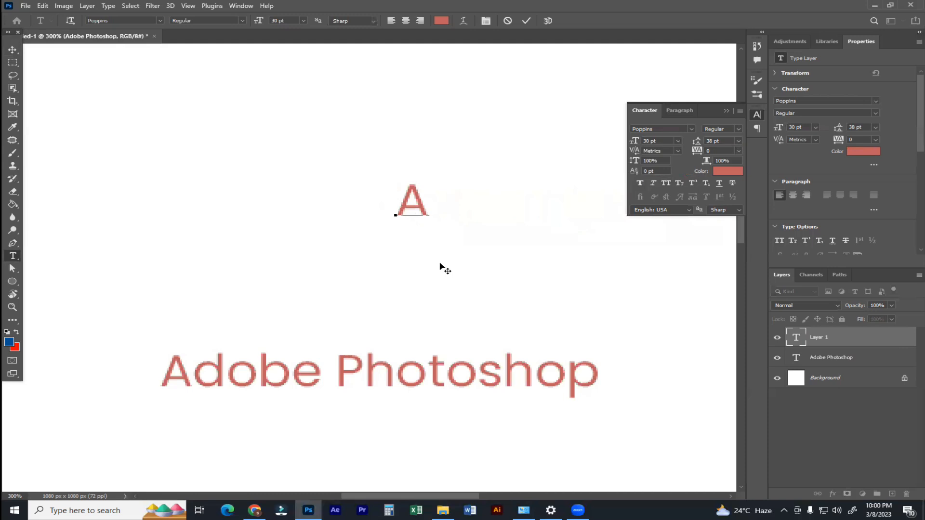
{"action": "type", "text": "2"}
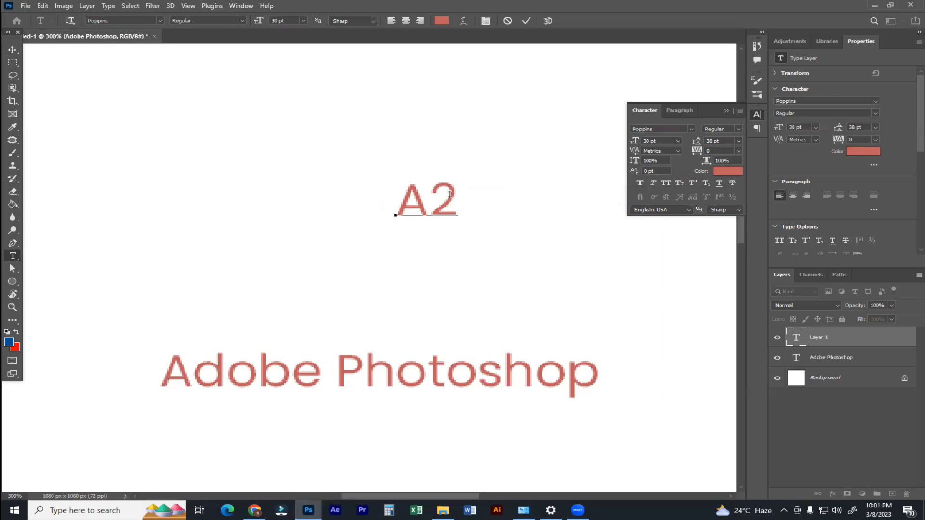
Apply Superscript to the 2 in the new A2 text and commit it
{"action": "left_click_drag", "start_coordinate": [430, 189], "coordinate": [496, 188]}
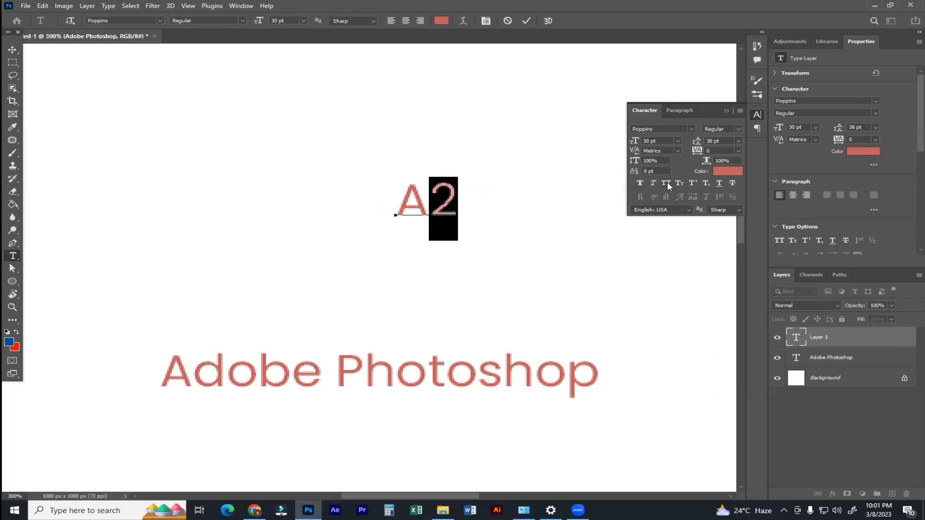
{"action": "left_click", "coordinate": [694, 185]}
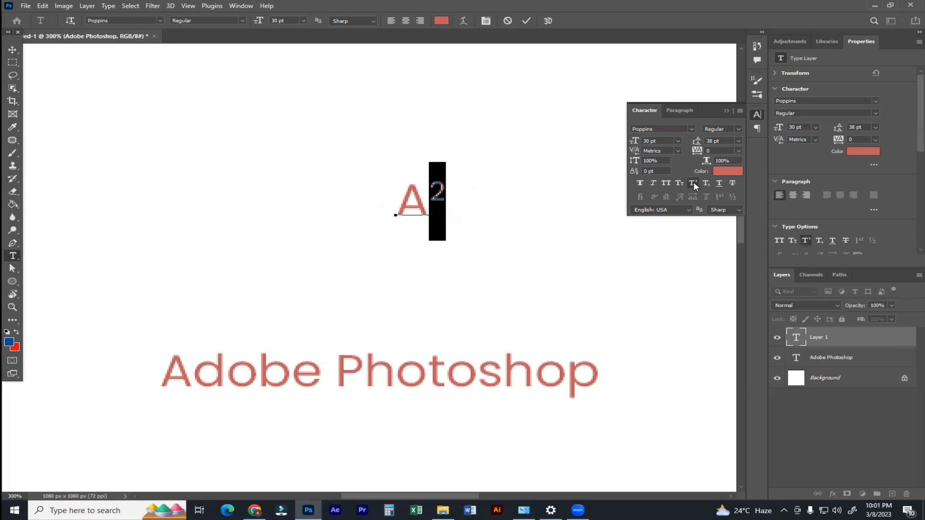
{"action": "key", "text": "ctrl+Return"}
{"action": "key", "text": "v"}
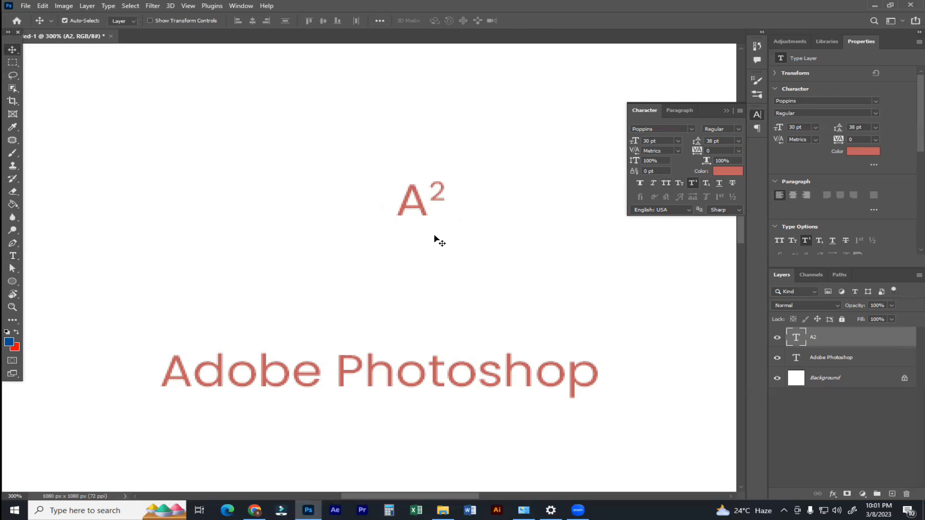
Replace the superscripted A2 text with T, commit it, and retype the text as A2
{"action": "double_click", "coordinate": [433, 201]}
{"action": "type", "text": "T"}
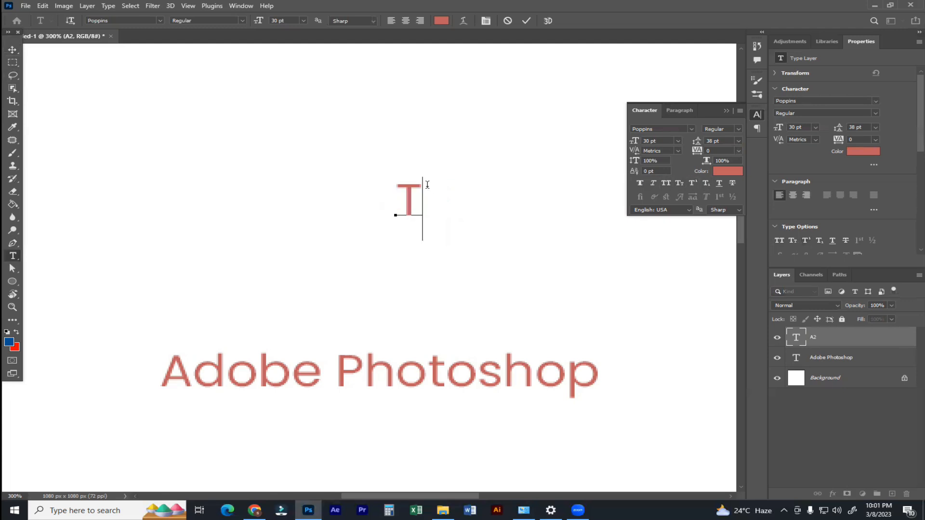
{"action": "left_click", "coordinate": [12, 50]}
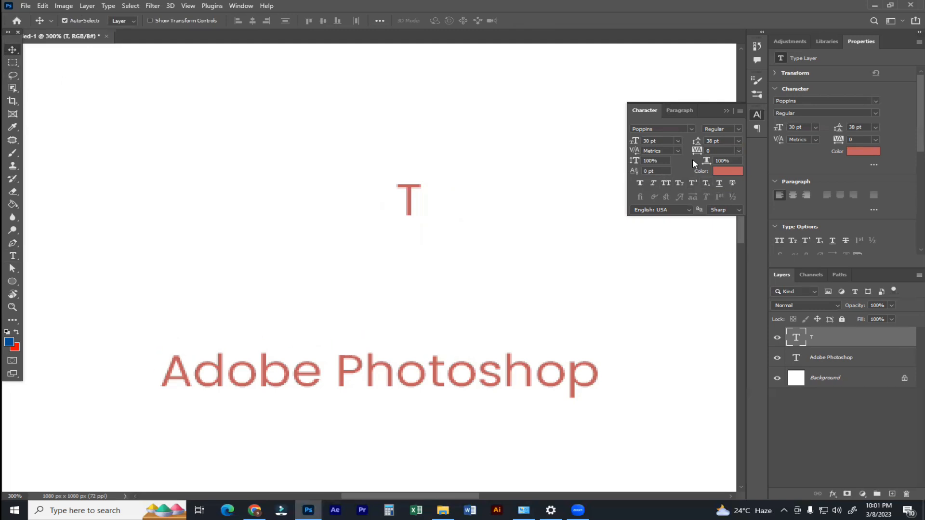
{"action": "double_click", "coordinate": [405, 195]}
{"action": "key", "text": "ctrl+a"}
{"action": "type", "text": "A2"}
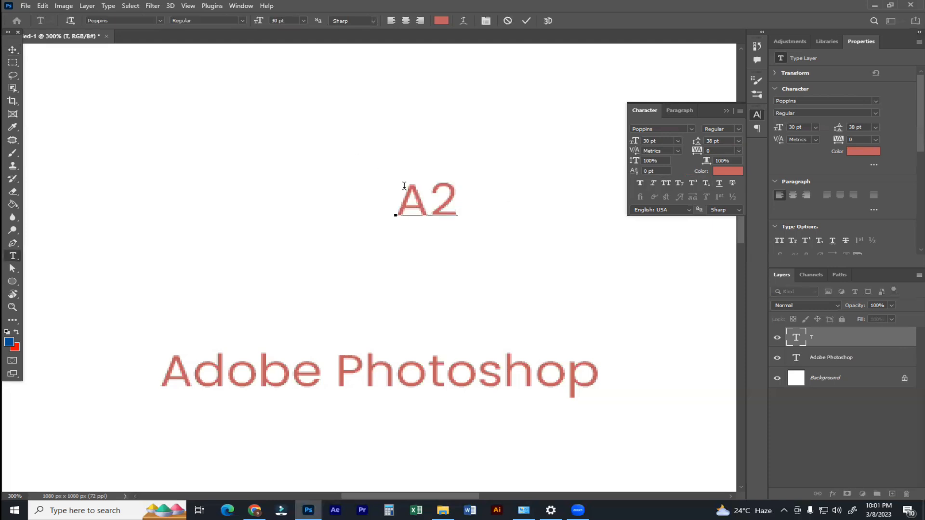
Select the 2 in A2, toggle Superscript and Subscript on and off in turn, and commit the text
{"action": "left_click_drag", "start_coordinate": [430, 188], "coordinate": [452, 185]}
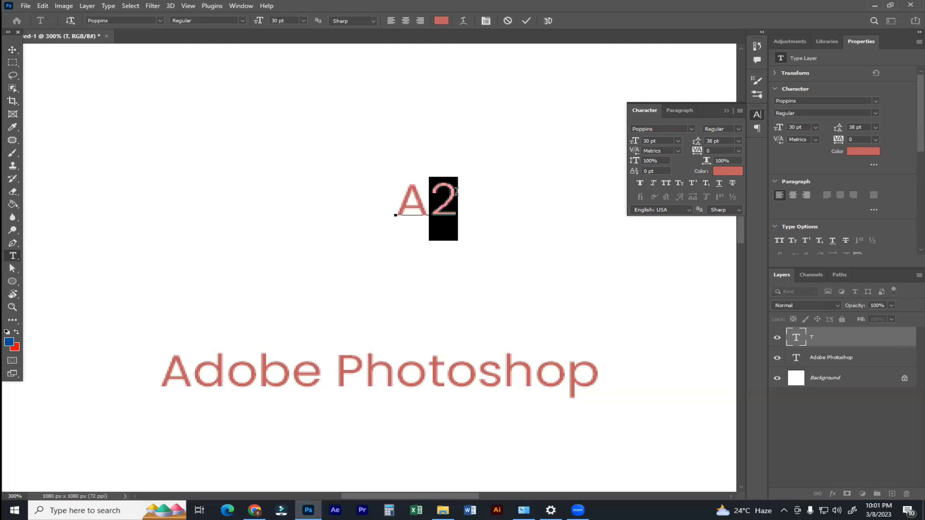
{"action": "left_click", "coordinate": [693, 184]}
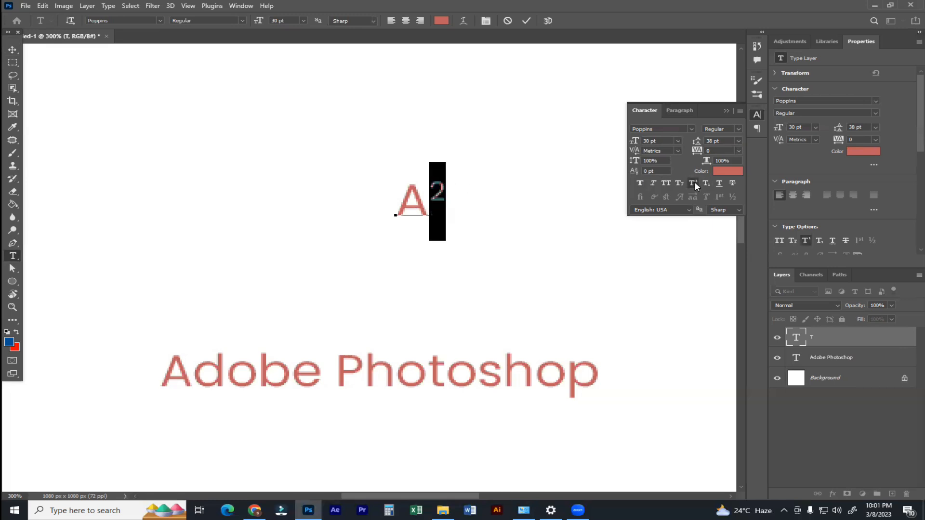
{"action": "left_click", "coordinate": [695, 183]}
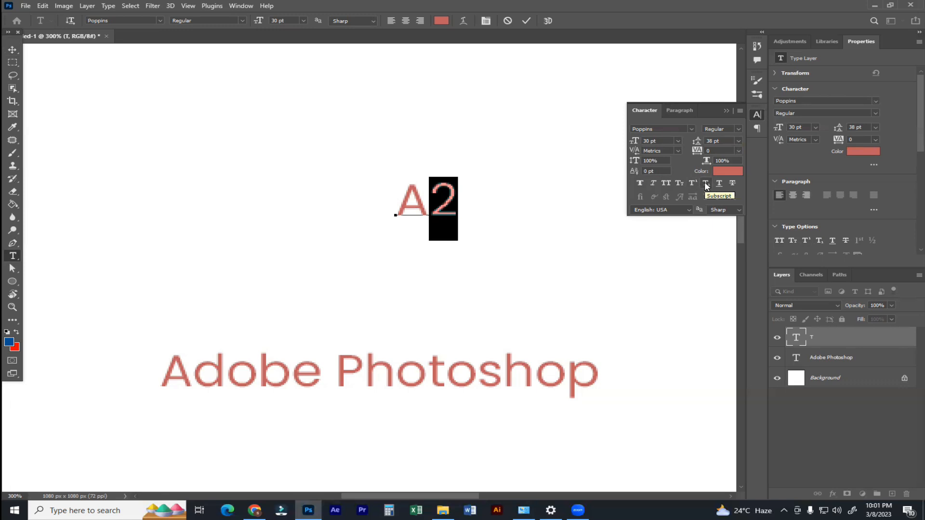
{"action": "left_click", "coordinate": [707, 185]}
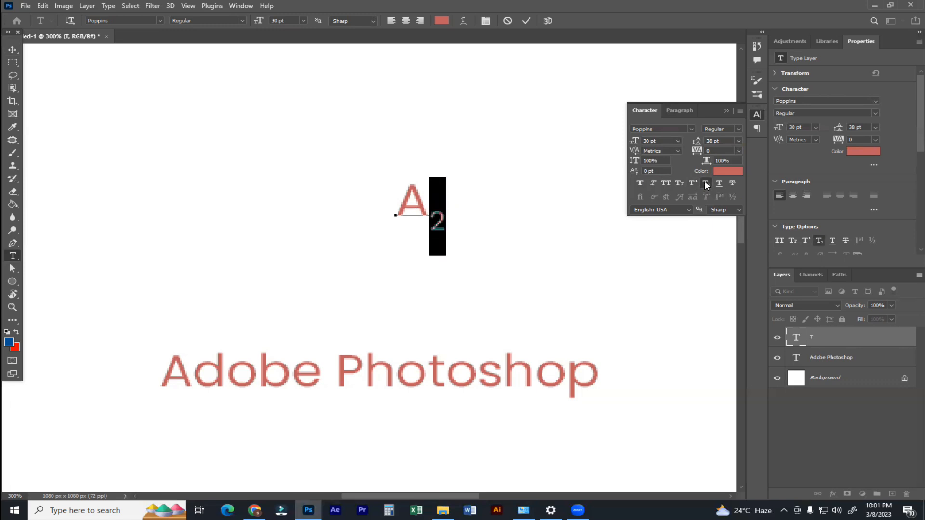
{"action": "left_click", "coordinate": [706, 183]}
{"action": "left_click", "coordinate": [15, 51]}
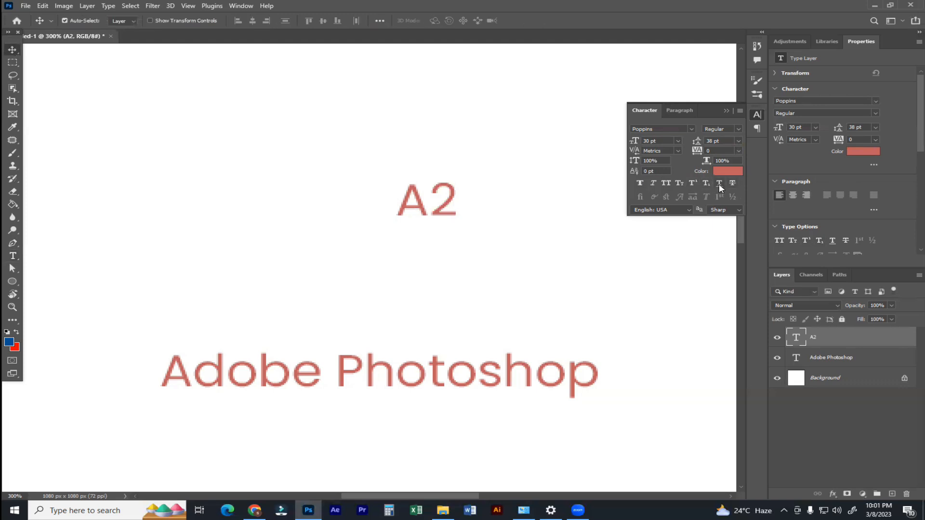
Underline the whole A2 text, commit it and move it to the left
{"action": "key", "text": "t"}
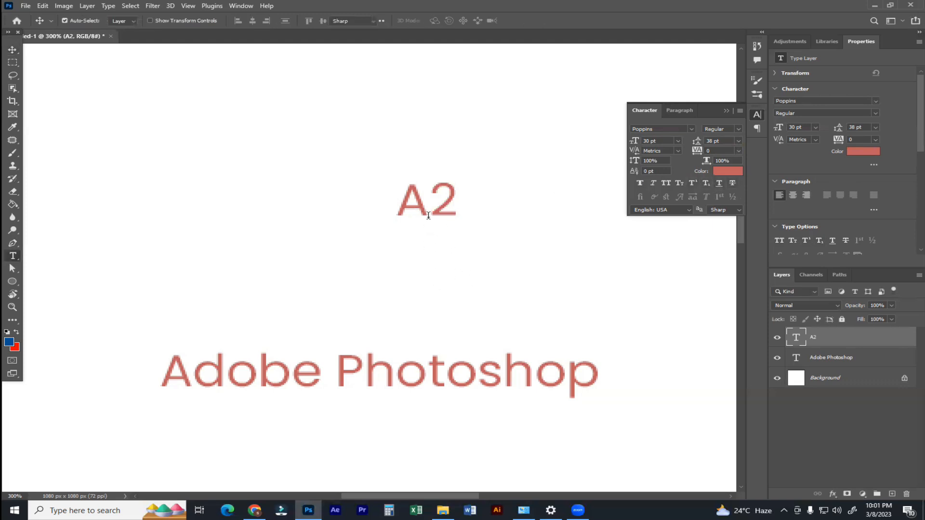
{"action": "left_click", "coordinate": [424, 207]}
{"action": "key", "text": "ctrl+a"}
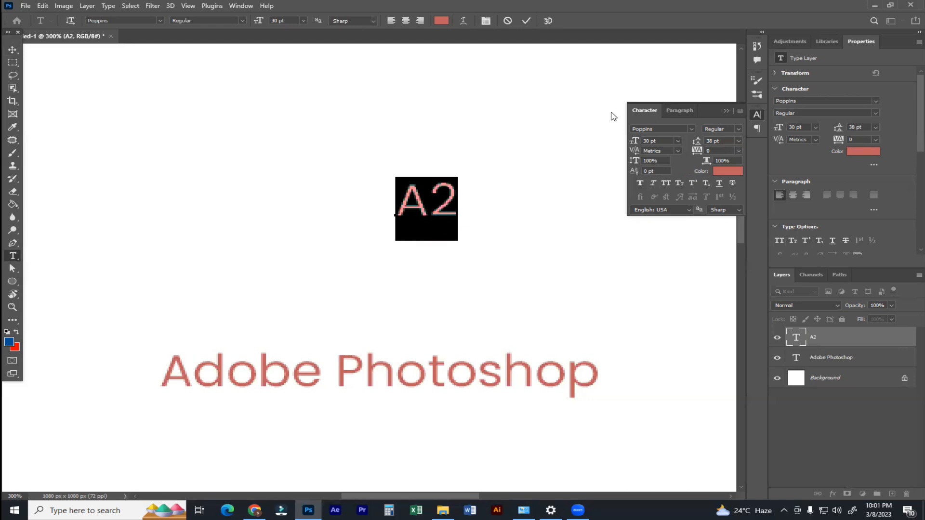
{"action": "left_click", "coordinate": [719, 184]}
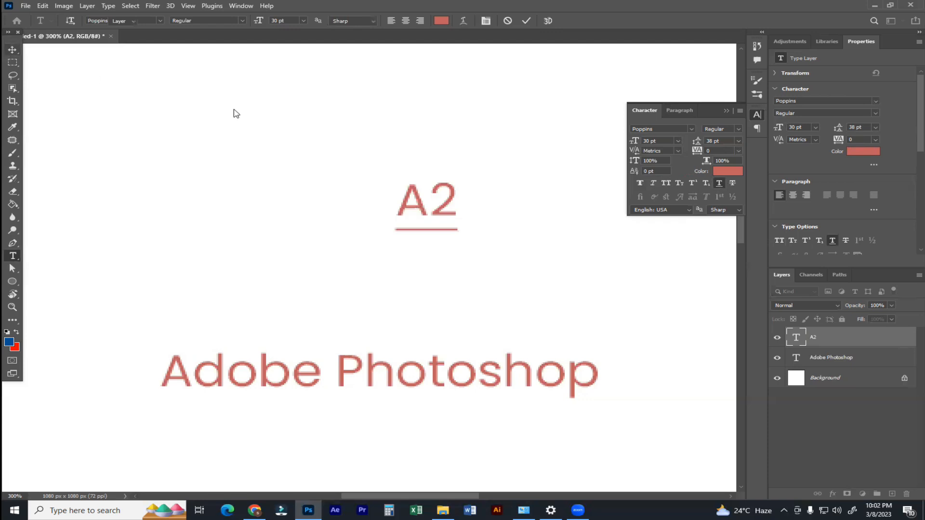
{"action": "key", "text": "v"}
{"action": "left_click_drag", "start_coordinate": [458, 215], "coordinate": [331, 210]}
Turn off Underline for the whole A2 text and select all of its characters again
{"action": "key", "text": "t"}
{"action": "left_click", "coordinate": [333, 210]}
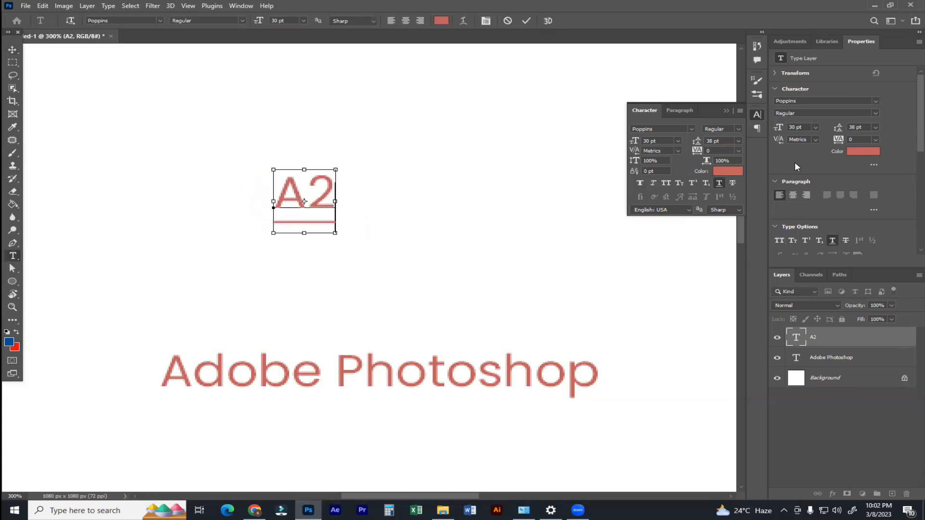
{"action": "key", "text": "ctrl+a"}
{"action": "left_click", "coordinate": [719, 184]}
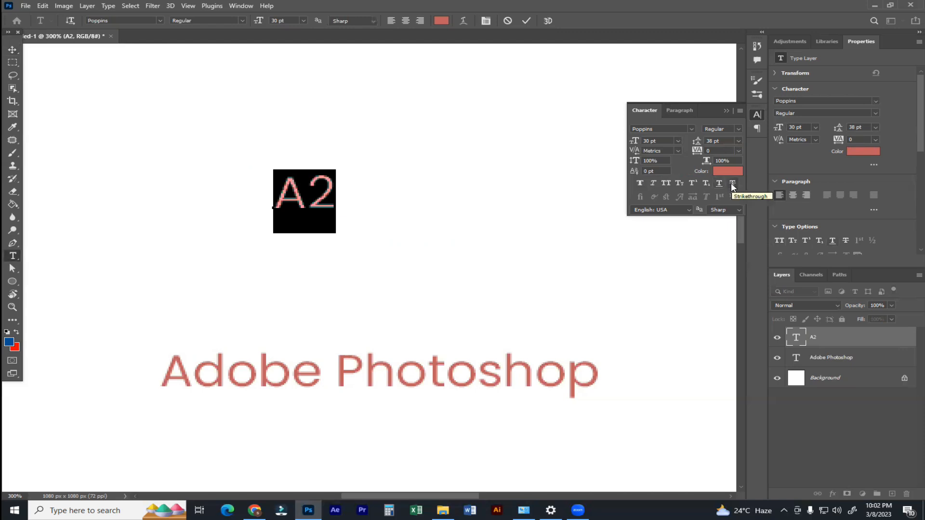
{"action": "left_click", "coordinate": [327, 186]}
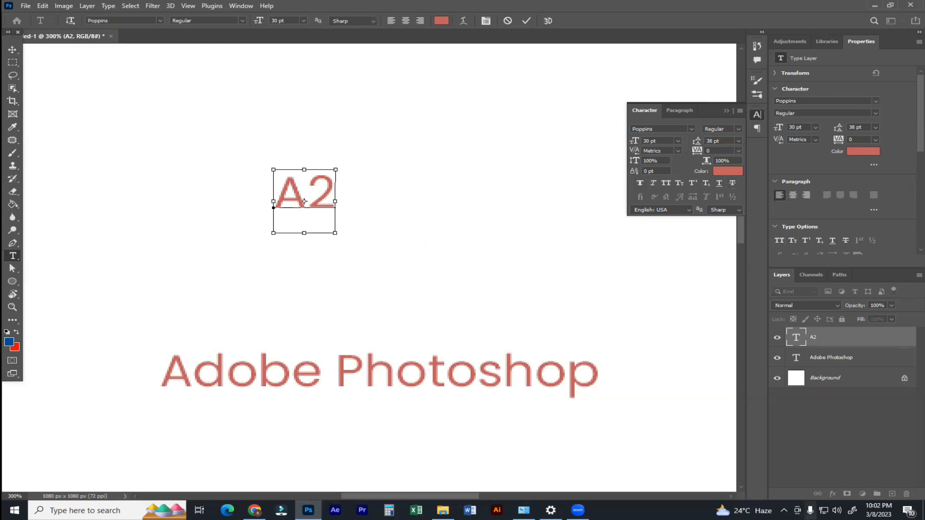
{"action": "key", "text": "ctrl+a"}
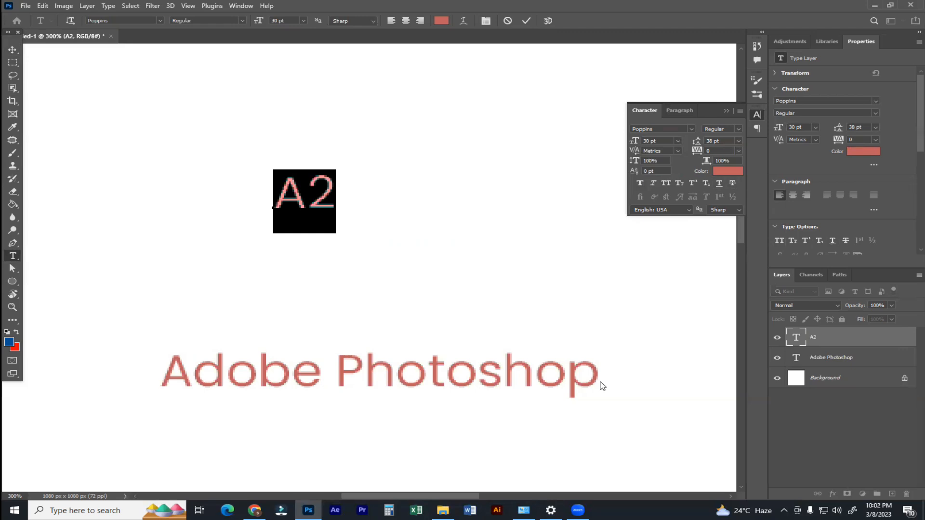
Strike through the whole A2 text, commit it and delete its layer
{"action": "left_click", "coordinate": [683, 336]}
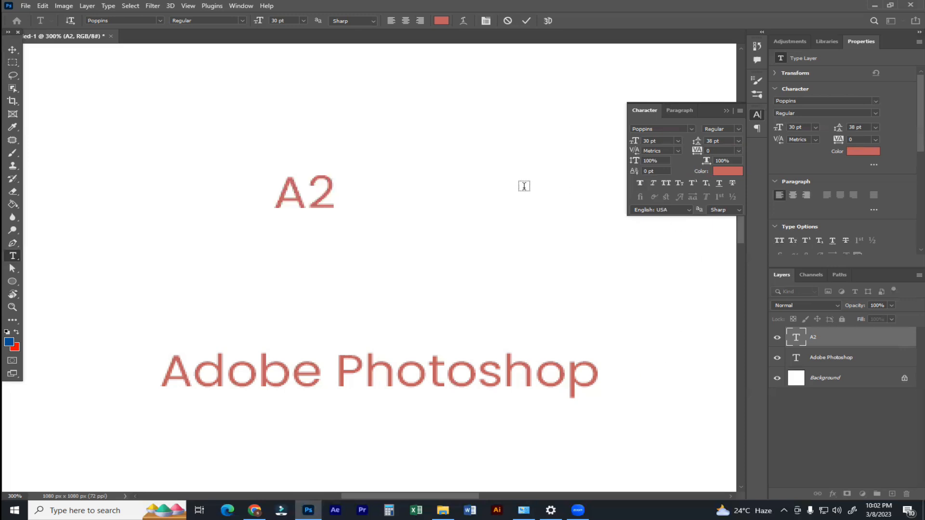
{"action": "left_click", "coordinate": [335, 191]}
{"action": "key", "text": "ctrl+a"}
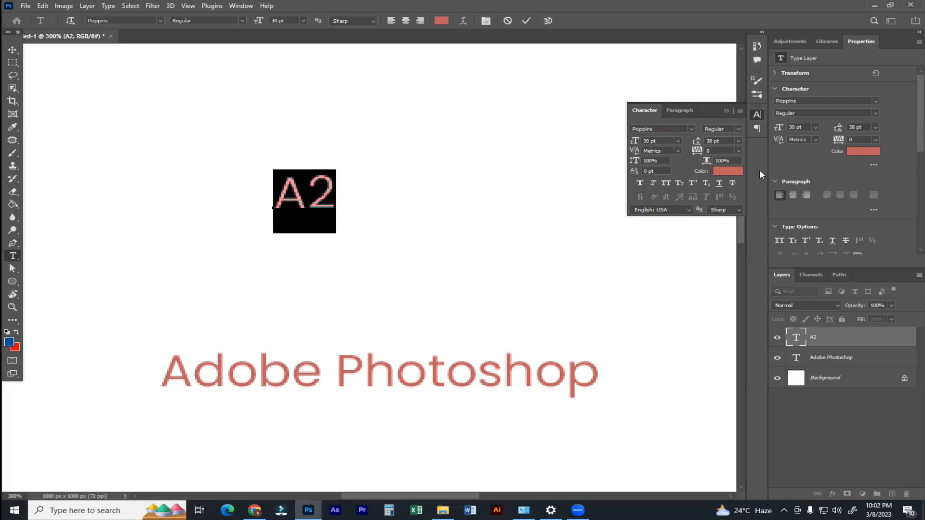
{"action": "left_click", "coordinate": [732, 183]}
{"action": "left_click", "coordinate": [12, 49]}
{"action": "left_click_drag", "start_coordinate": [320, 207], "coordinate": [322, 193]}
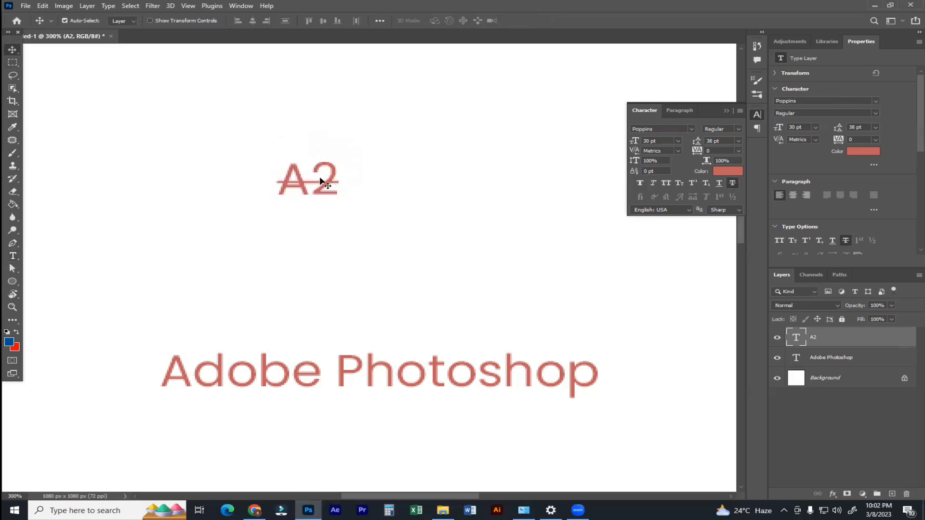
{"action": "key", "text": "Delete"}
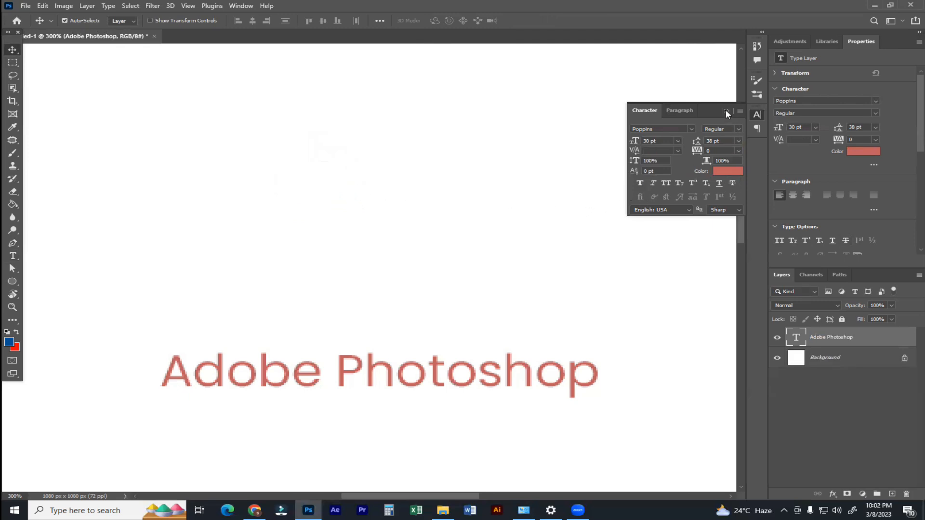
Show the paragraph settings and draw a placeholder paragraph text box above the Adobe Photoshop text
{"action": "left_click", "coordinate": [689, 111]}
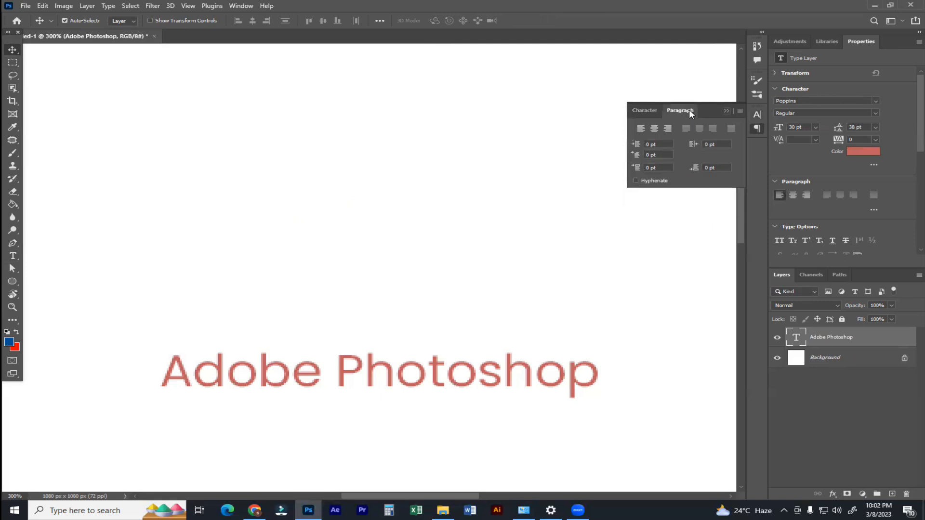
{"action": "scroll", "coordinate": [468, 115], "scroll_direction": "down", "scroll_amount": 1}
{"action": "scroll", "coordinate": [468, 116], "scroll_direction": "left", "scroll_amount": 1}
{"action": "key", "text": "t"}
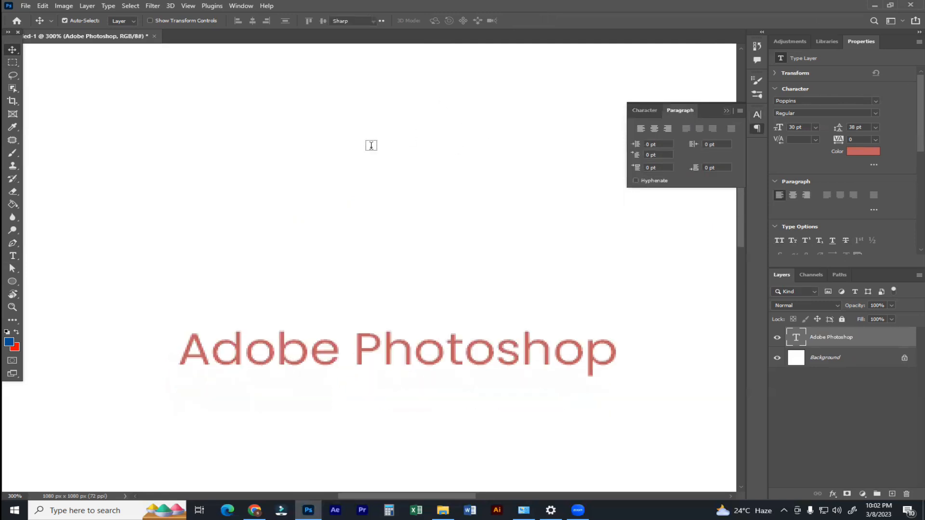
{"action": "scroll", "coordinate": [324, 159], "scroll_direction": "up", "scroll_amount": 1}
{"action": "scroll", "coordinate": [324, 159], "scroll_direction": "left", "scroll_amount": 1}
{"action": "left_click_drag", "start_coordinate": [221, 102], "coordinate": [542, 303]}
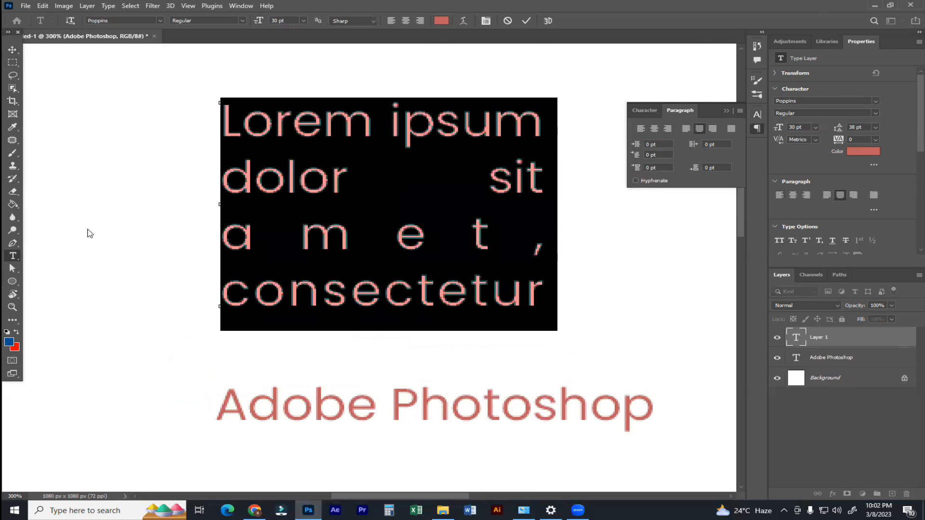
Set the placeholder paragraph to 11 pt with 16 pt leading and enlarge its text box
{"action": "left_click", "coordinate": [645, 111]}
{"action": "scroll", "coordinate": [660, 140], "scroll_direction": "down", "scroll_amount": 20}
{"action": "scroll", "coordinate": [660, 141], "scroll_direction": "up", "scroll_amount": 10}
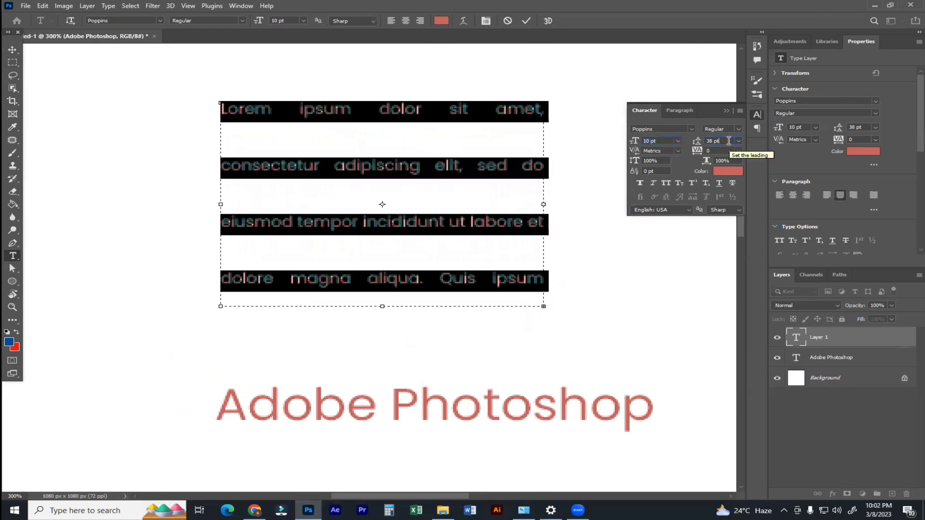
{"action": "scroll", "coordinate": [729, 141], "scroll_direction": "down", "scroll_amount": 20}
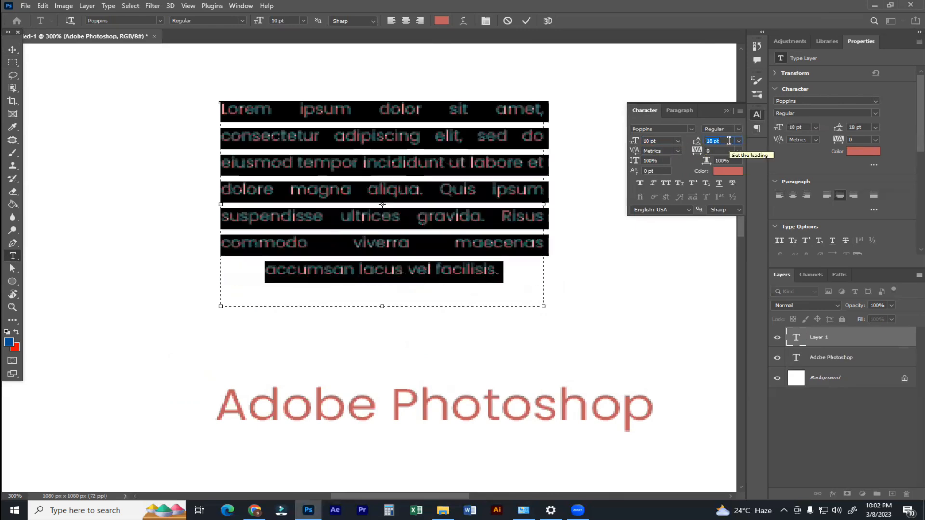
{"action": "scroll", "coordinate": [729, 141], "scroll_direction": "down", "scroll_amount": 1}
{"action": "scroll", "coordinate": [729, 141], "scroll_direction": "down", "scroll_amount": 1}
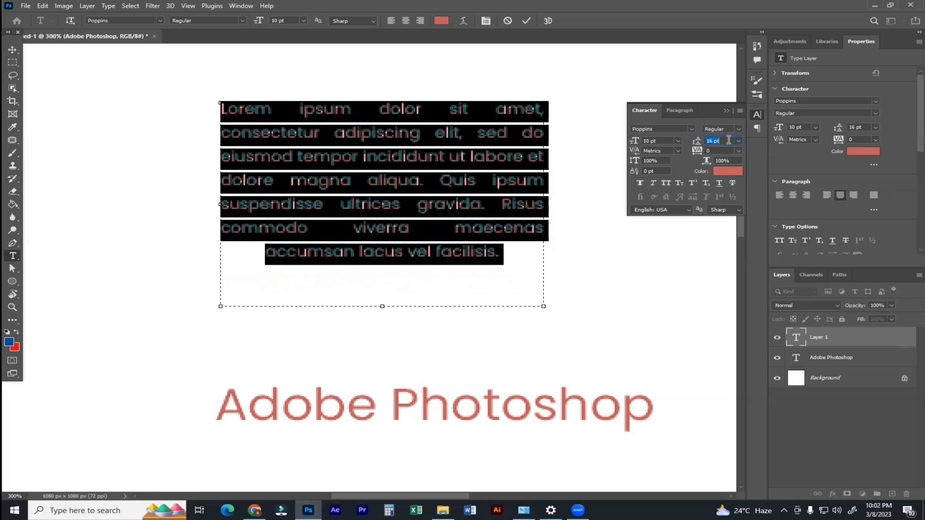
{"action": "scroll", "coordinate": [661, 141], "scroll_direction": "up", "scroll_amount": 1}
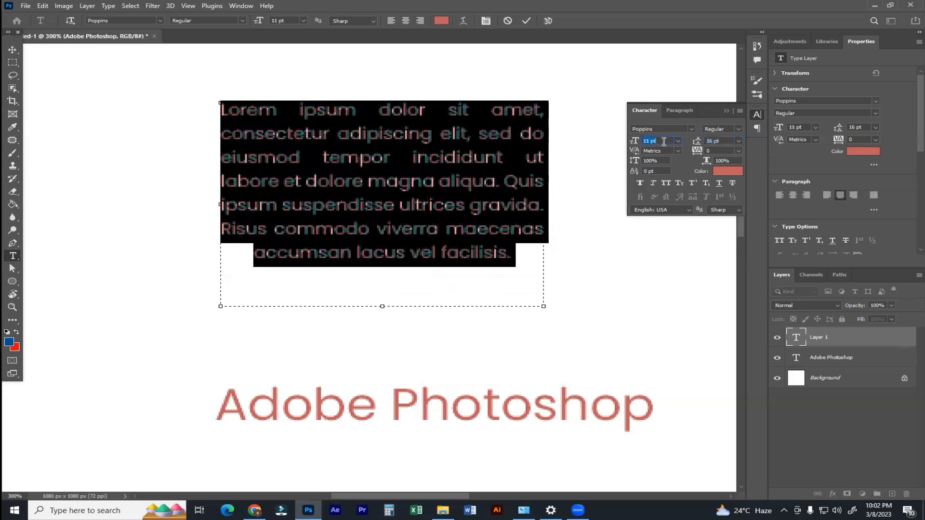
{"action": "left_click_drag", "start_coordinate": [542, 305], "coordinate": [622, 326]}
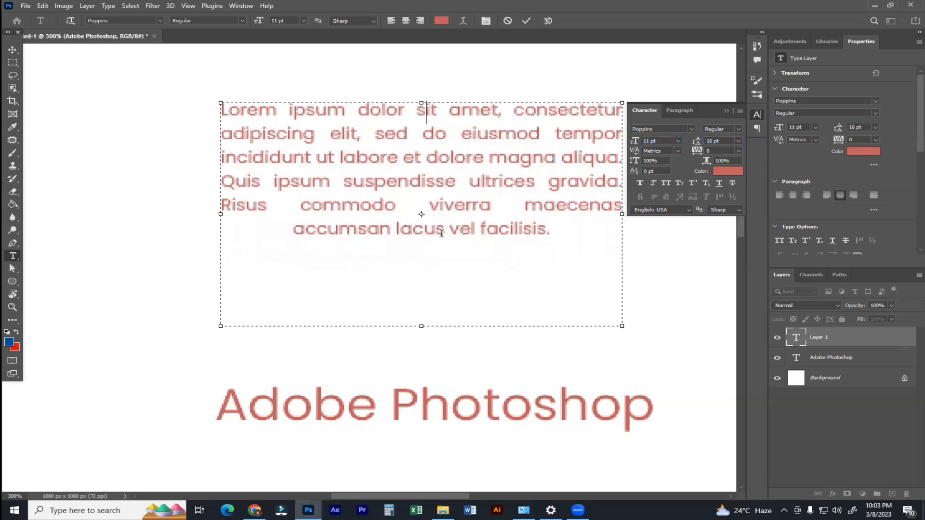
Discard the first placeholder paragraph and draw a wider paragraph text box above the Adobe Photoshop text
{"action": "left_click", "coordinate": [12, 49]}
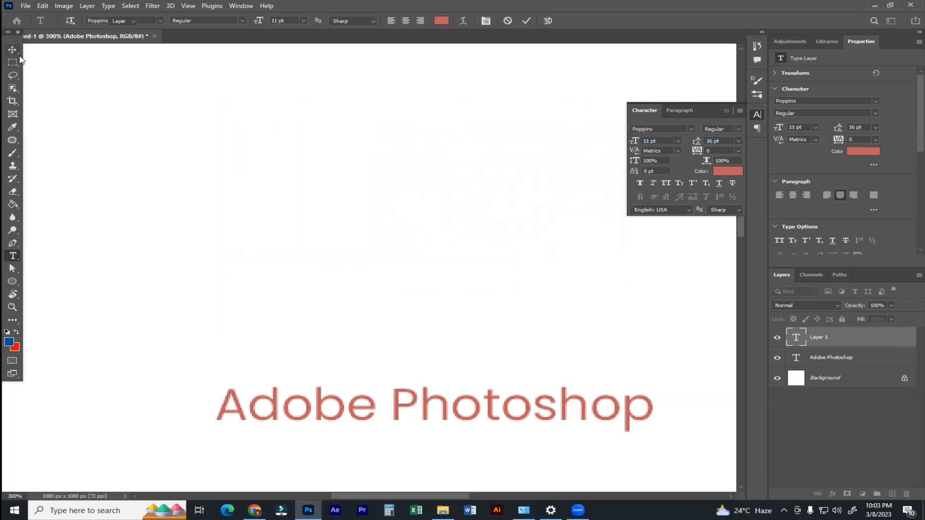
{"action": "key", "text": "t"}
{"action": "left_click_drag", "start_coordinate": [146, 87], "coordinate": [555, 296]}
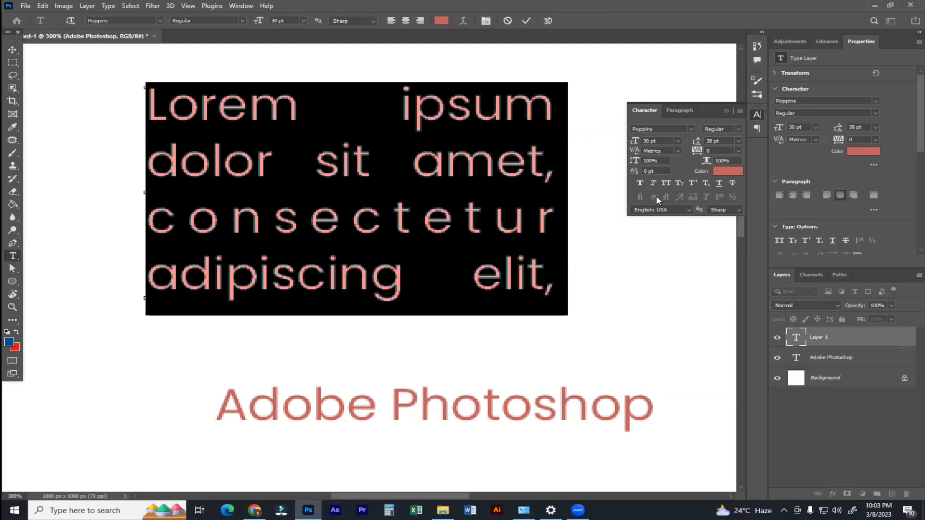
Set the new placeholder paragraph's font size to 13 pt and its leading to 19 pt
{"action": "scroll", "coordinate": [659, 141], "scroll_direction": "down", "scroll_amount": 9}
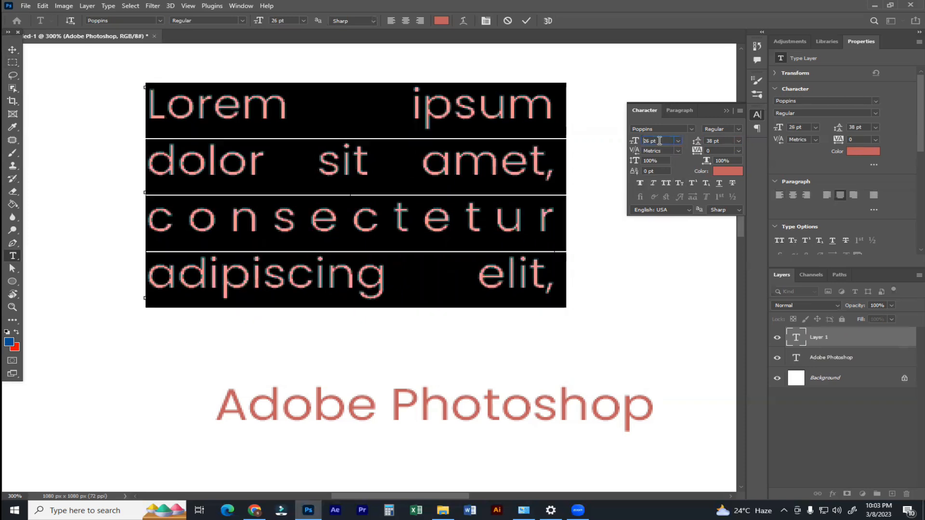
{"action": "scroll", "coordinate": [660, 140], "scroll_direction": "down", "scroll_amount": 8}
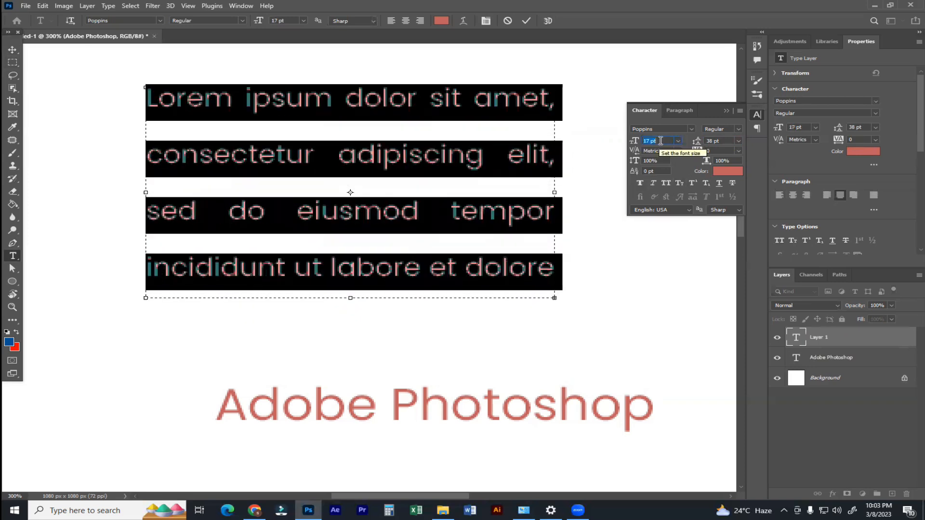
{"action": "left_click", "coordinate": [727, 141]}
{"action": "scroll", "coordinate": [727, 141], "scroll_direction": "down", "scroll_amount": 6}
{"action": "scroll", "coordinate": [726, 141], "scroll_direction": "down", "scroll_amount": 9}
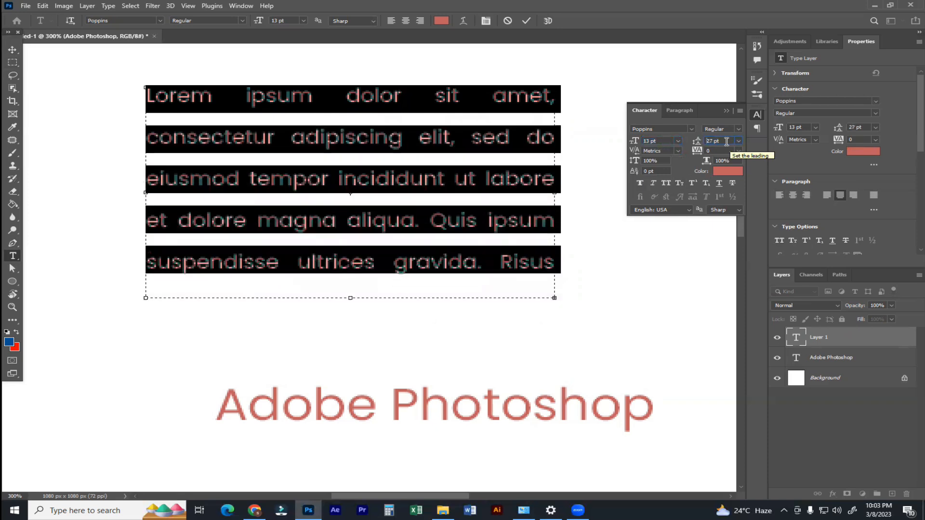
{"action": "scroll", "coordinate": [727, 141], "scroll_direction": "down", "scroll_amount": 4}
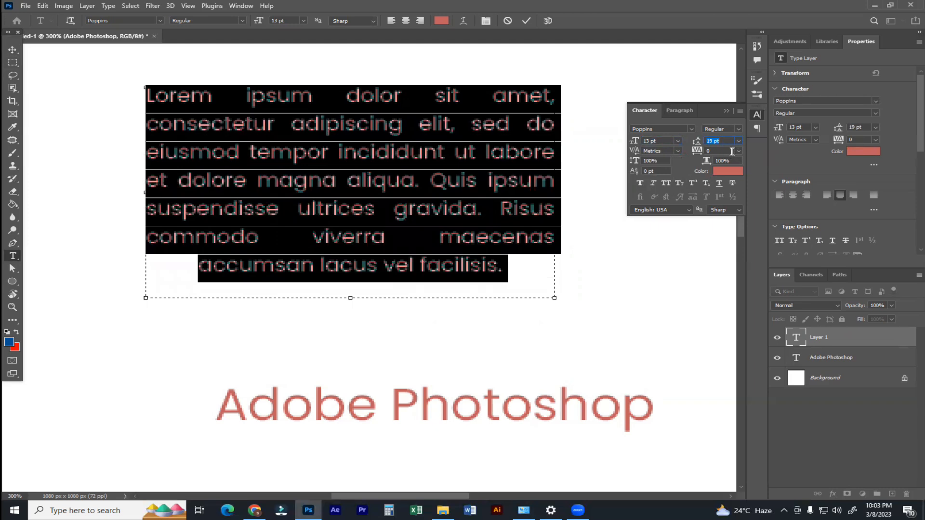
Align the whole placeholder paragraph left, centred and right in turn
{"action": "left_click", "coordinate": [680, 111]}
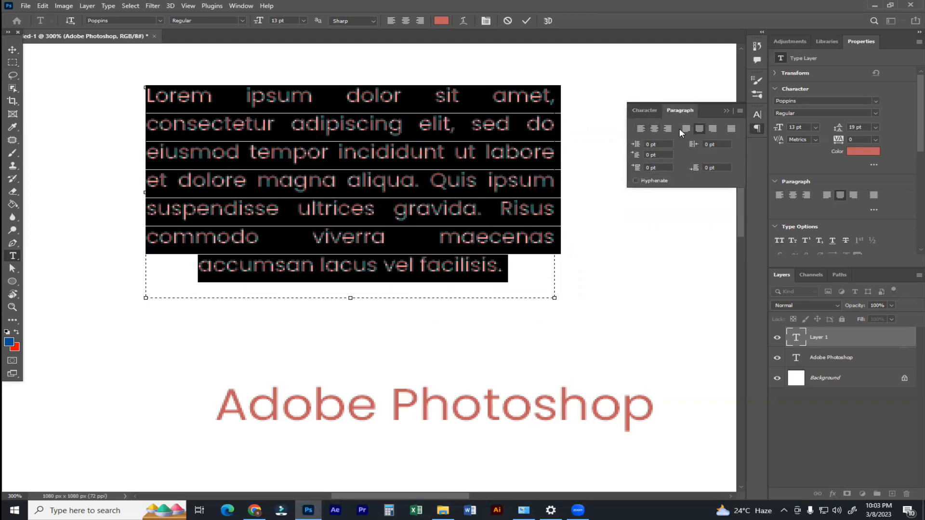
{"action": "left_click", "coordinate": [641, 129]}
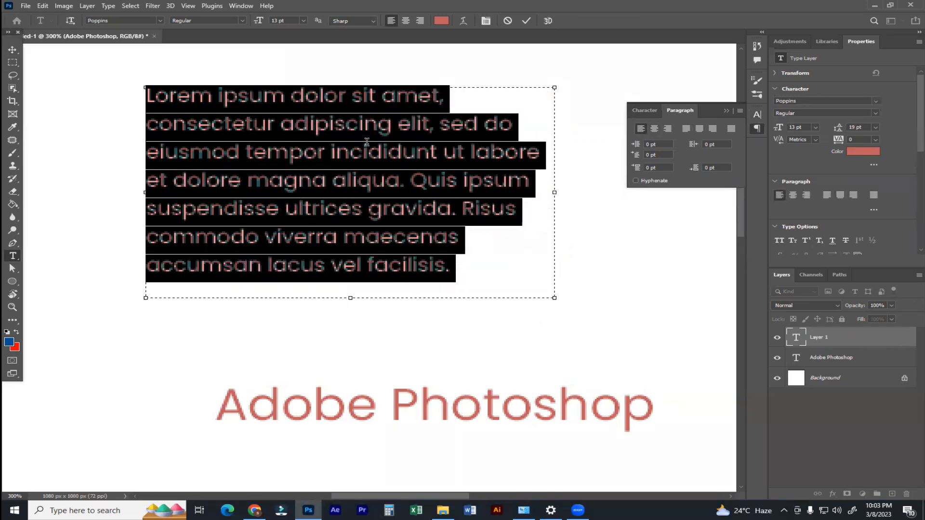
{"action": "left_click", "coordinate": [653, 129]}
{"action": "left_click", "coordinate": [406, 154]}
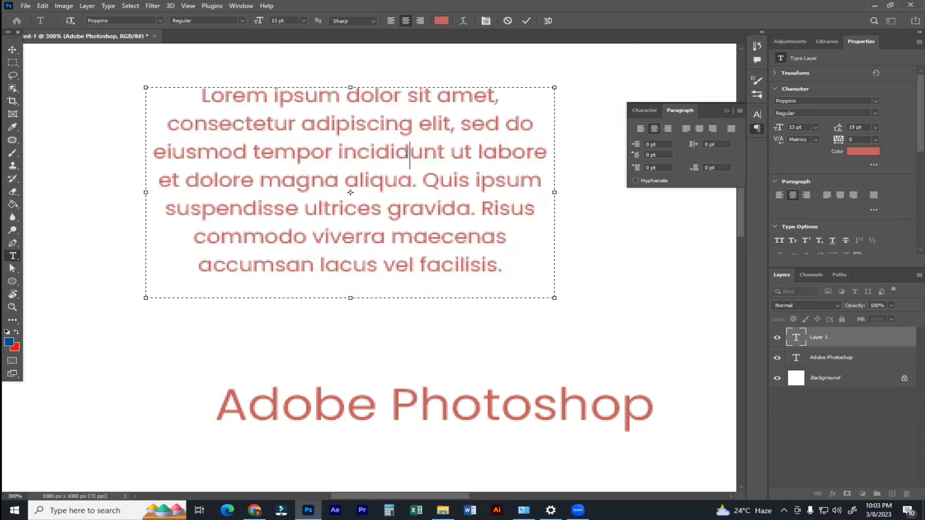
{"action": "key", "text": "ctrl+a"}
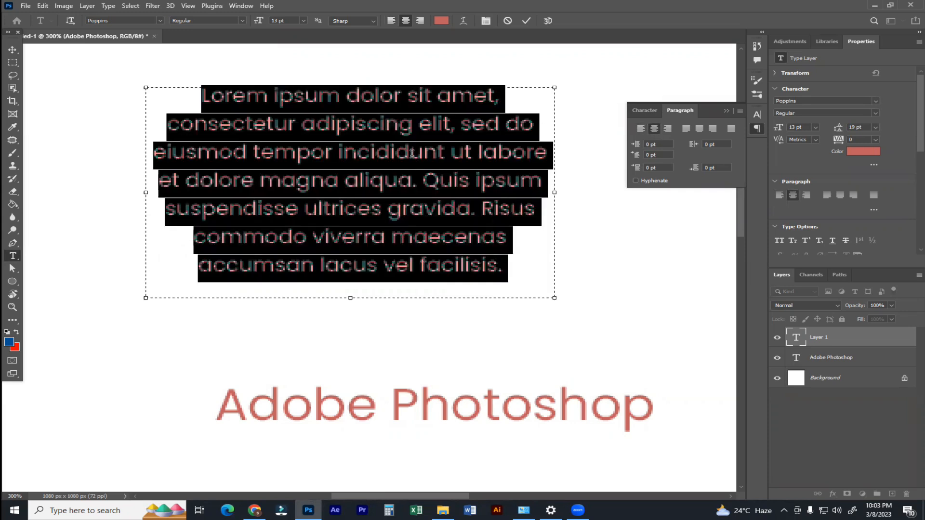
{"action": "left_click", "coordinate": [666, 129]}
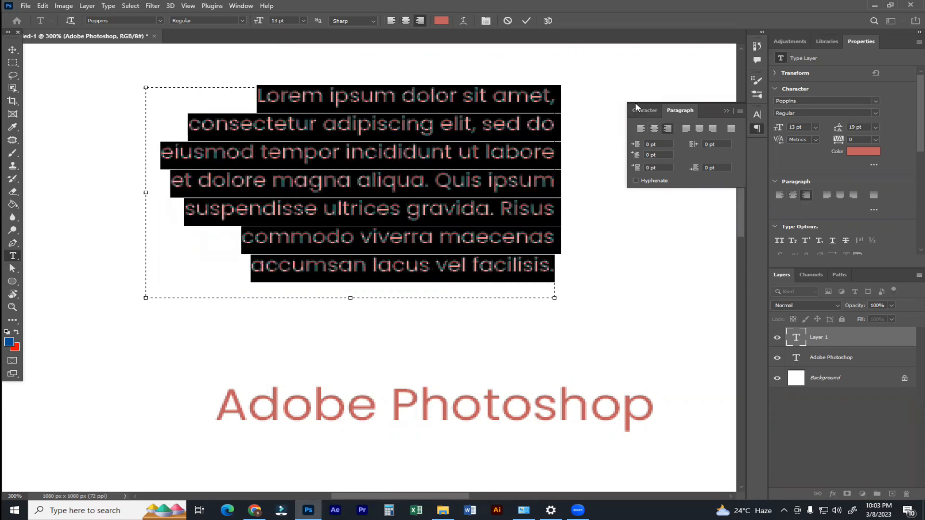
Justify the placeholder paragraph with its last line aligned left, centred and right in turn
{"action": "left_click", "coordinate": [688, 127]}
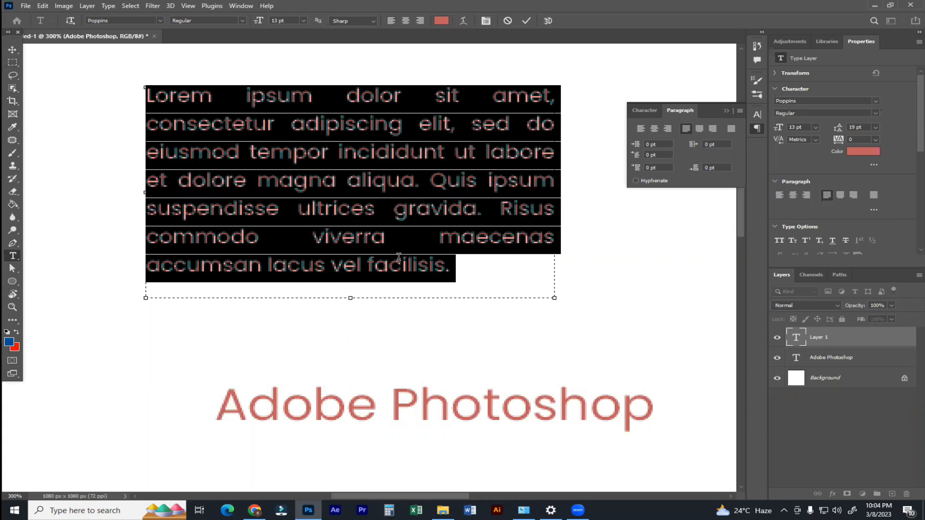
{"action": "left_click", "coordinate": [456, 264]}
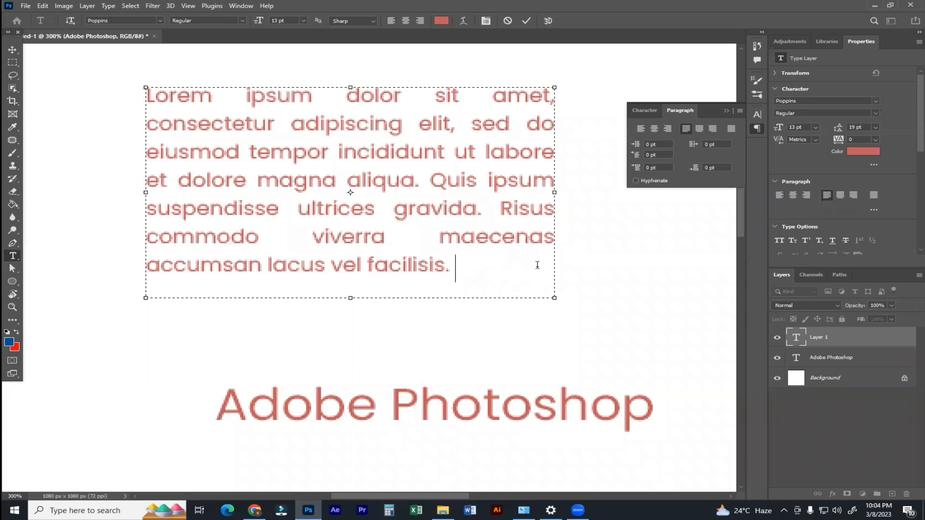
{"action": "left_click_drag", "start_coordinate": [455, 272], "coordinate": [124, 82]}
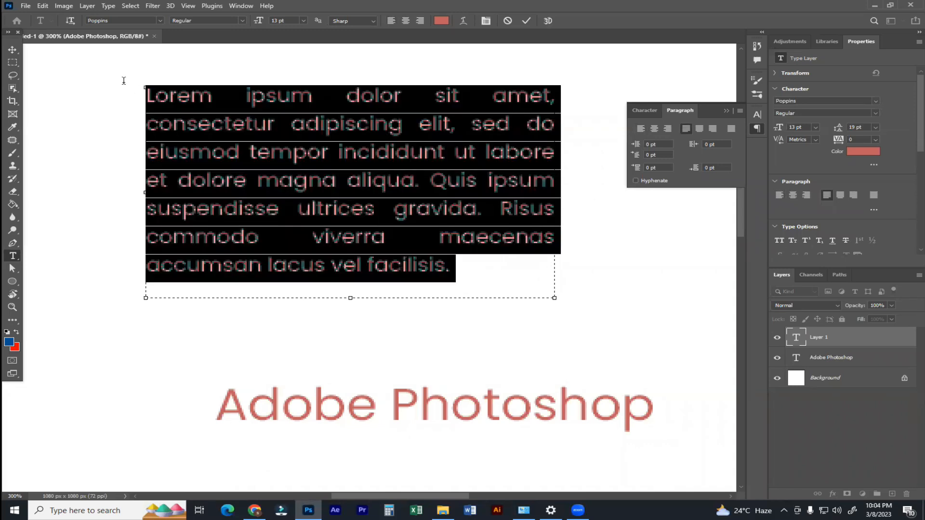
{"action": "left_click", "coordinate": [700, 128]}
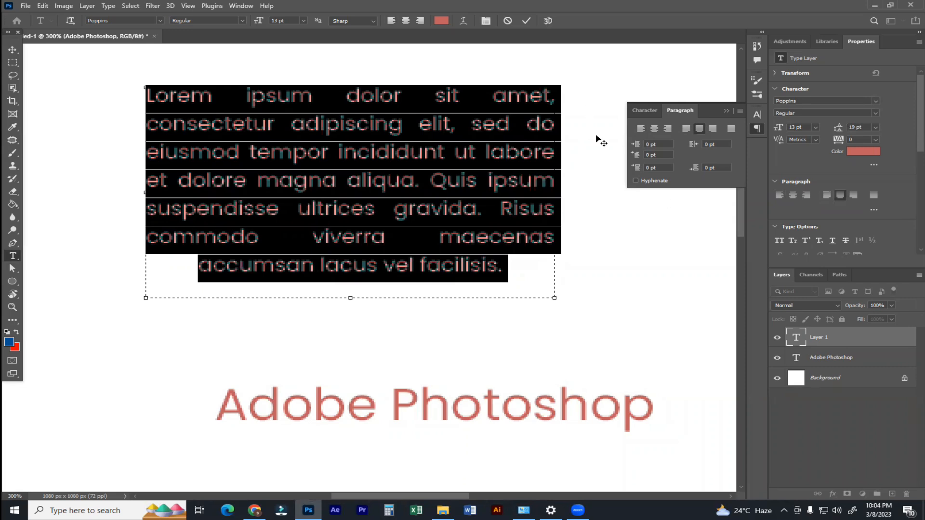
{"action": "left_click_drag", "start_coordinate": [501, 270], "coordinate": [205, 276]}
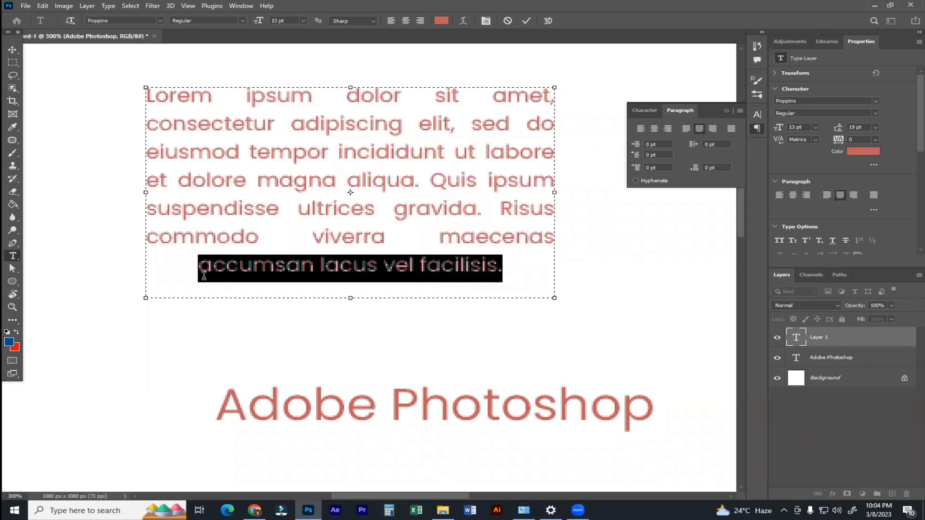
{"action": "left_click", "coordinate": [713, 130]}
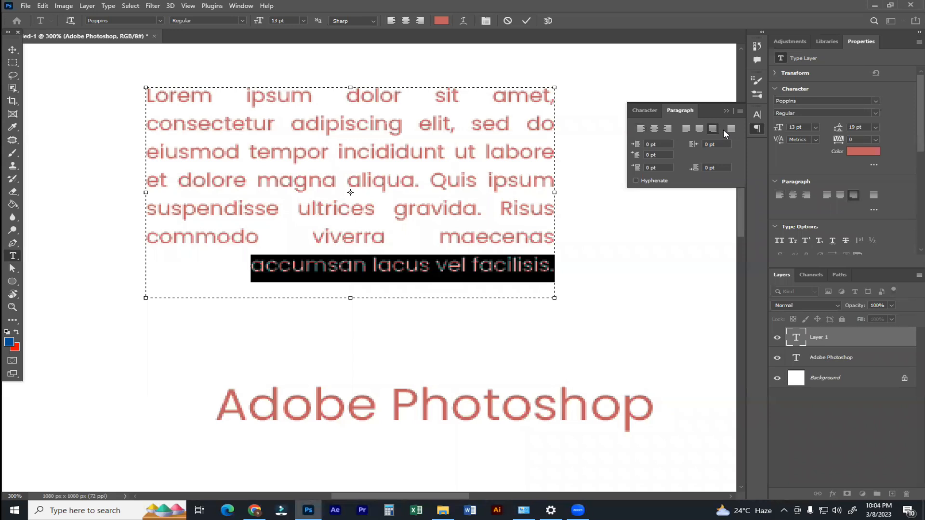
Try Justify All on the paragraph, undo it, and reapply Justify All with the whole text selected
{"action": "left_click", "coordinate": [731, 128]}
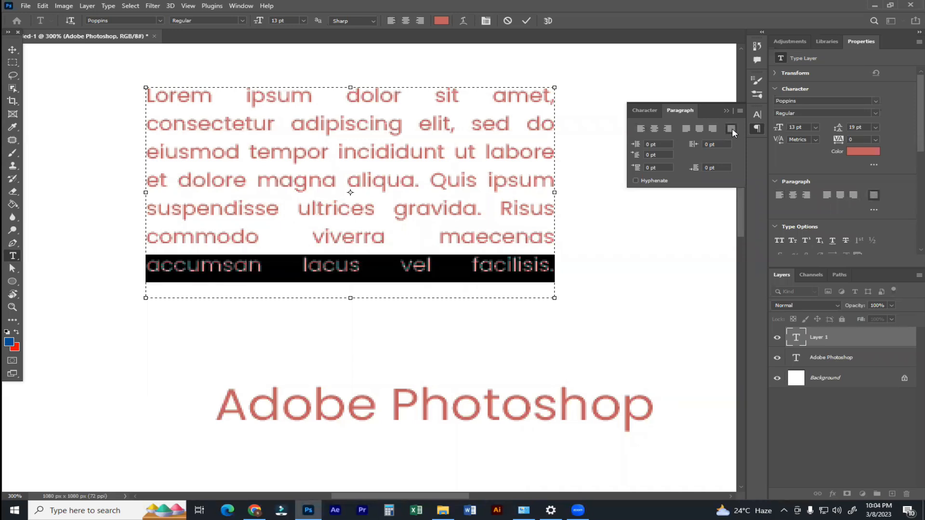
{"action": "key", "text": "ctrl+z"}
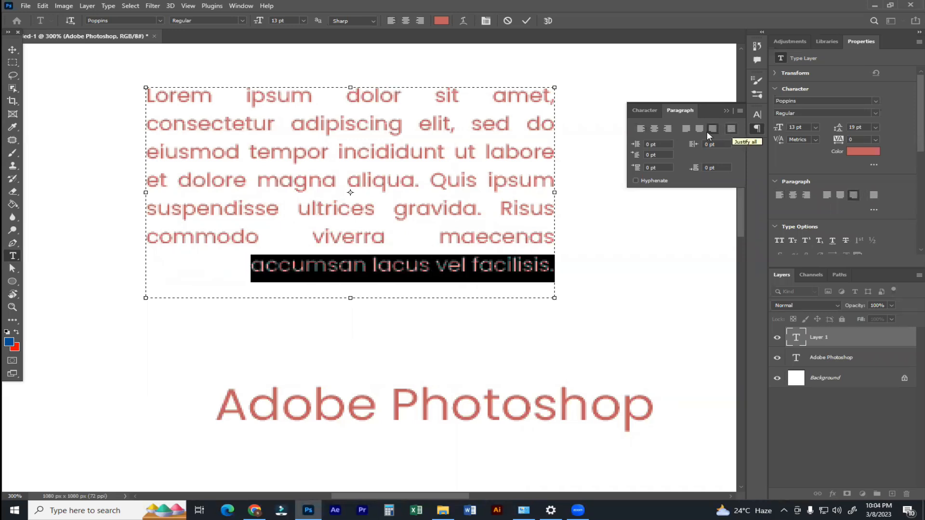
{"action": "left_click", "coordinate": [392, 270]}
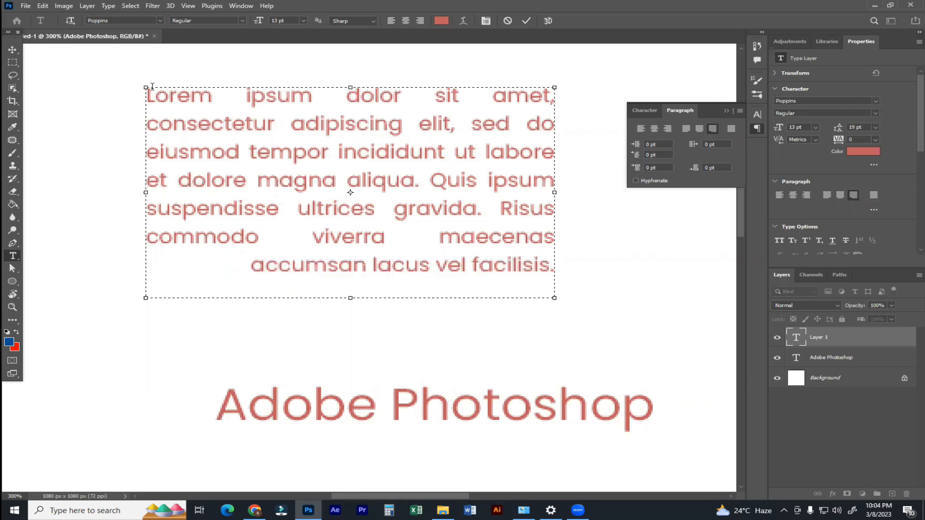
{"action": "left_click_drag", "start_coordinate": [151, 89], "coordinate": [560, 235]}
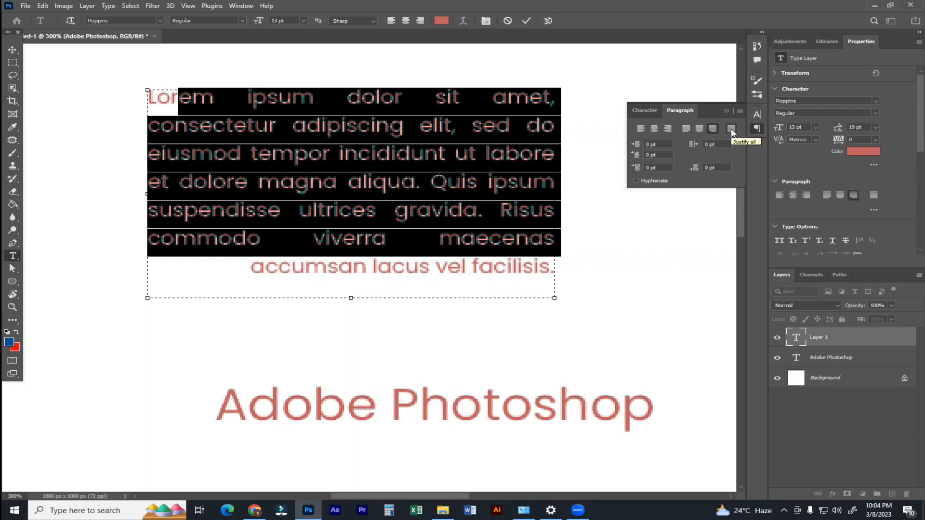
{"action": "left_click_drag", "start_coordinate": [554, 267], "coordinate": [305, 72]}
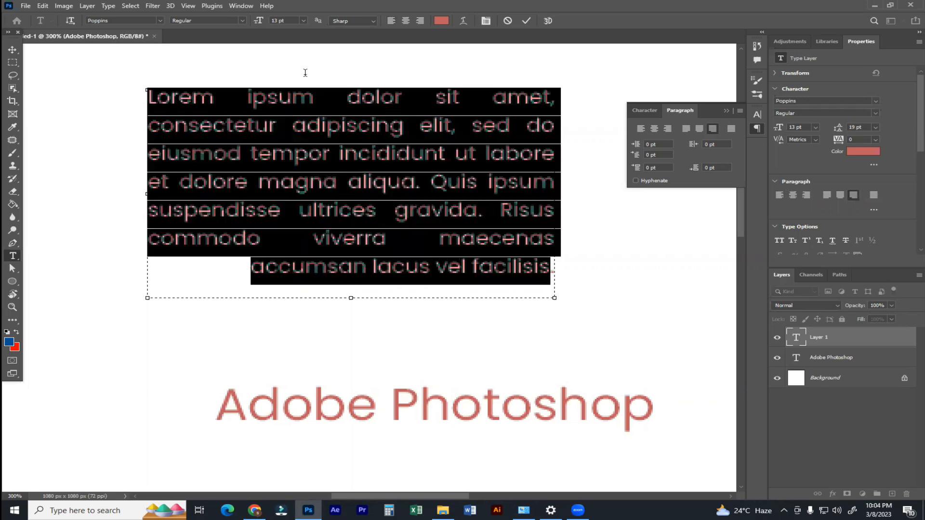
{"action": "key", "text": "ctrl+a"}
{"action": "left_click", "coordinate": [733, 130]}
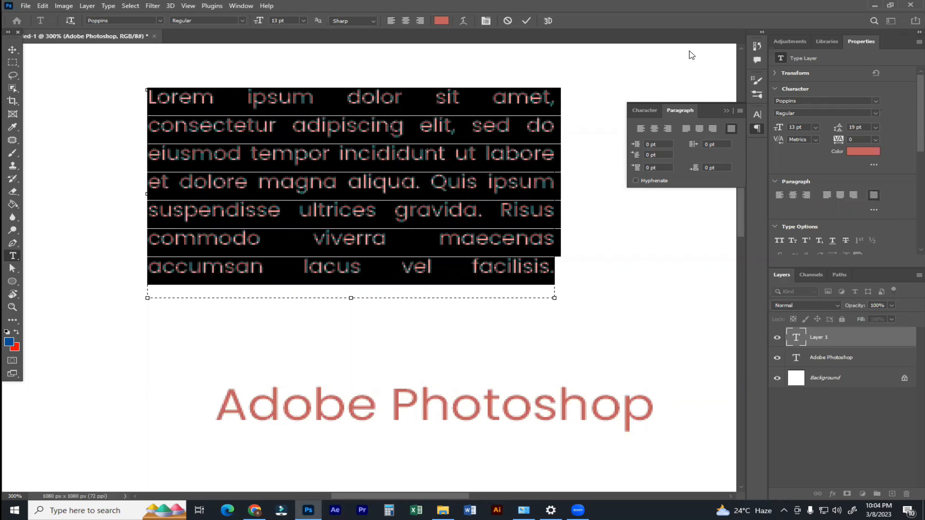
Commit and delete the placeholder paragraph, and hide the Adobe Photoshop text layer
{"action": "left_click", "coordinate": [641, 110]}
{"action": "left_click", "coordinate": [12, 49]}
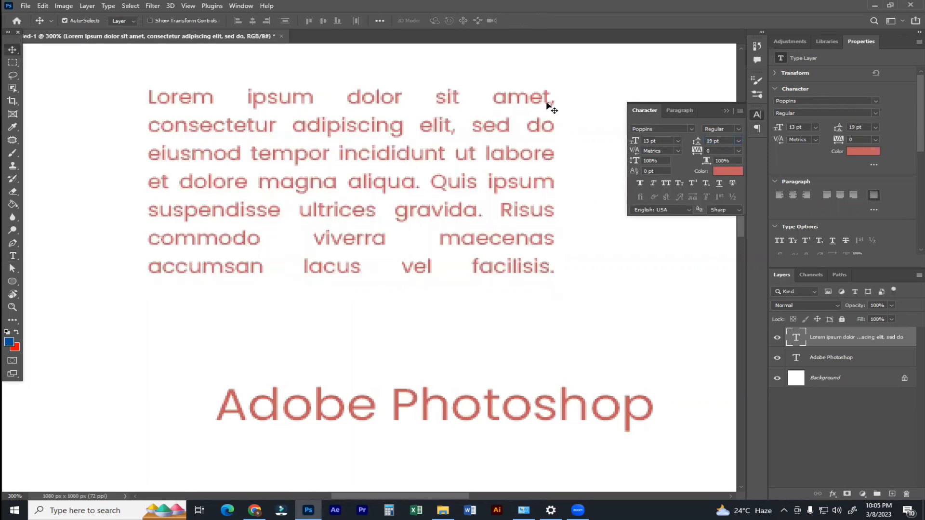
{"action": "key", "text": "Delete"}
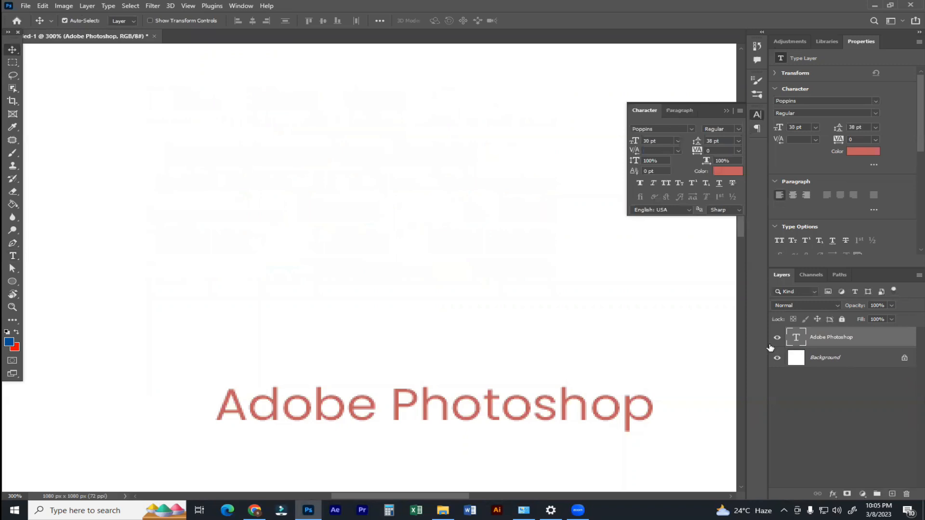
{"action": "left_click", "coordinate": [777, 338]}
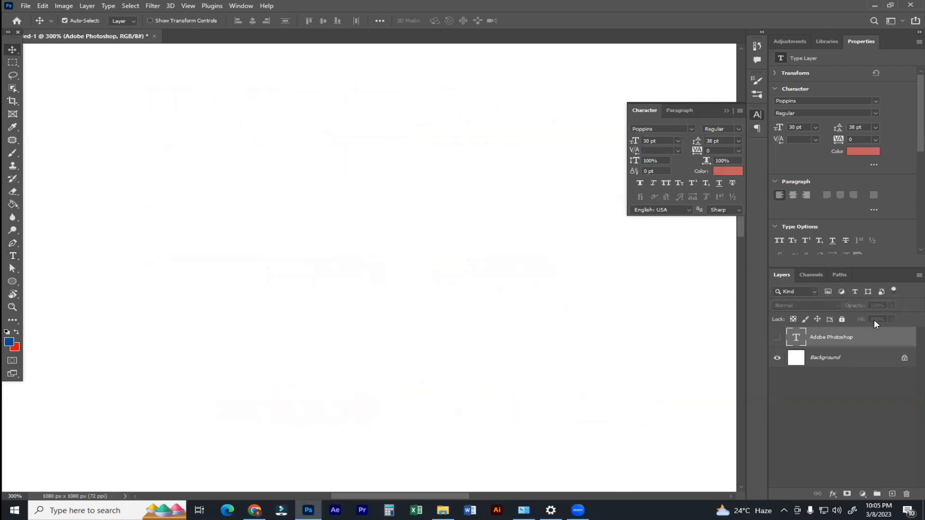